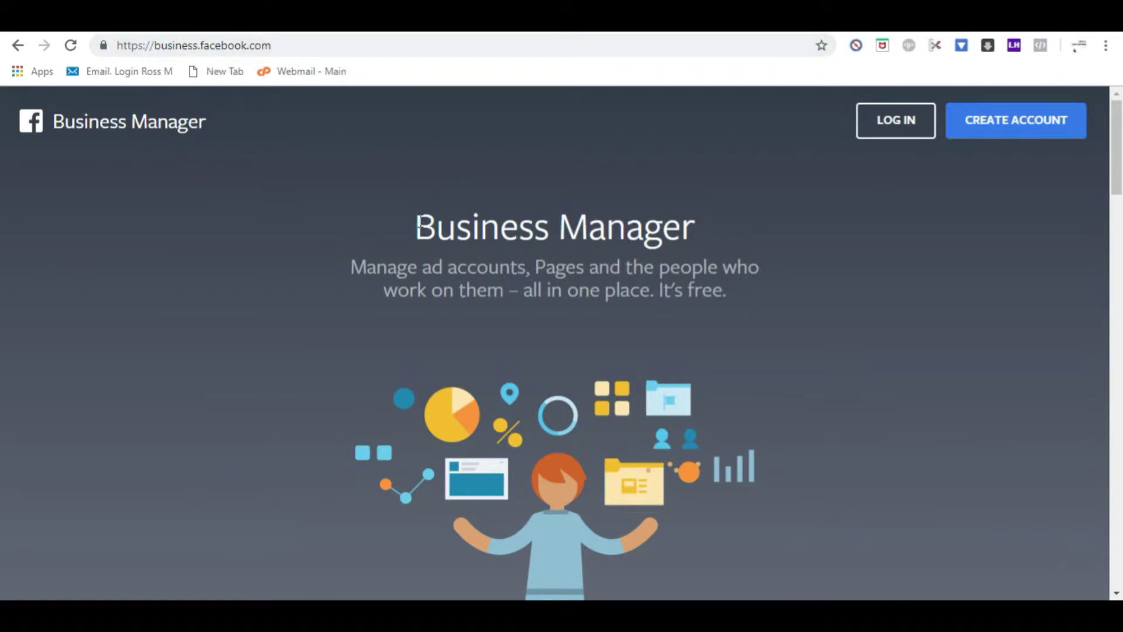
Step: Log in to Business Manager and open the ad account of The One True Morty business
left_click_drag(417, 225, 706, 242)
left_click(879, 257)
left_click(897, 125)
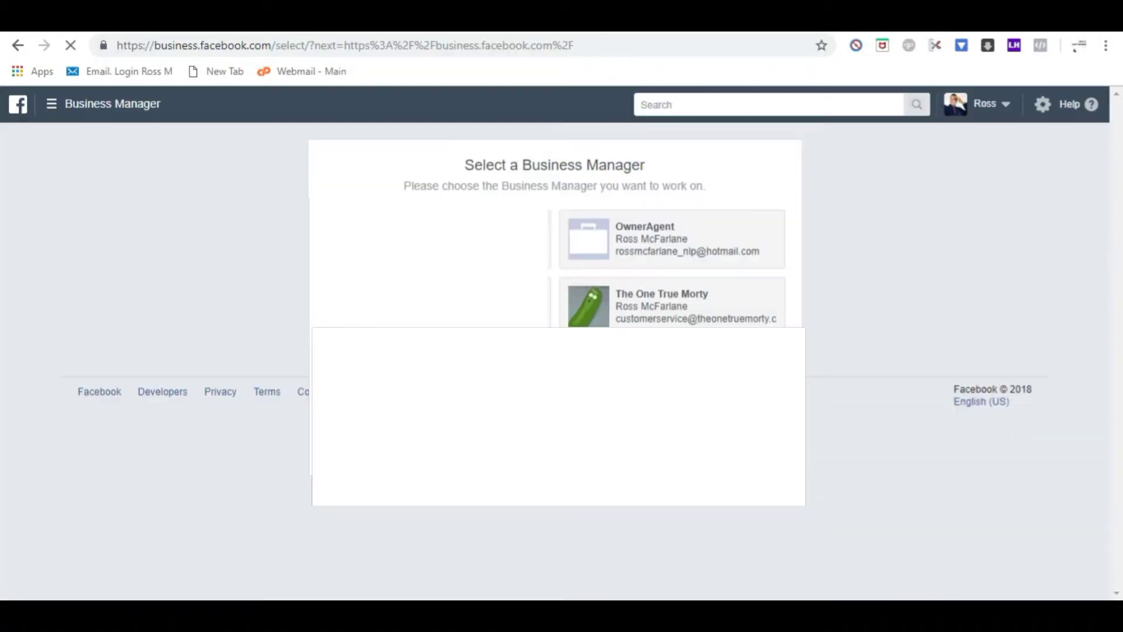
left_click(743, 305)
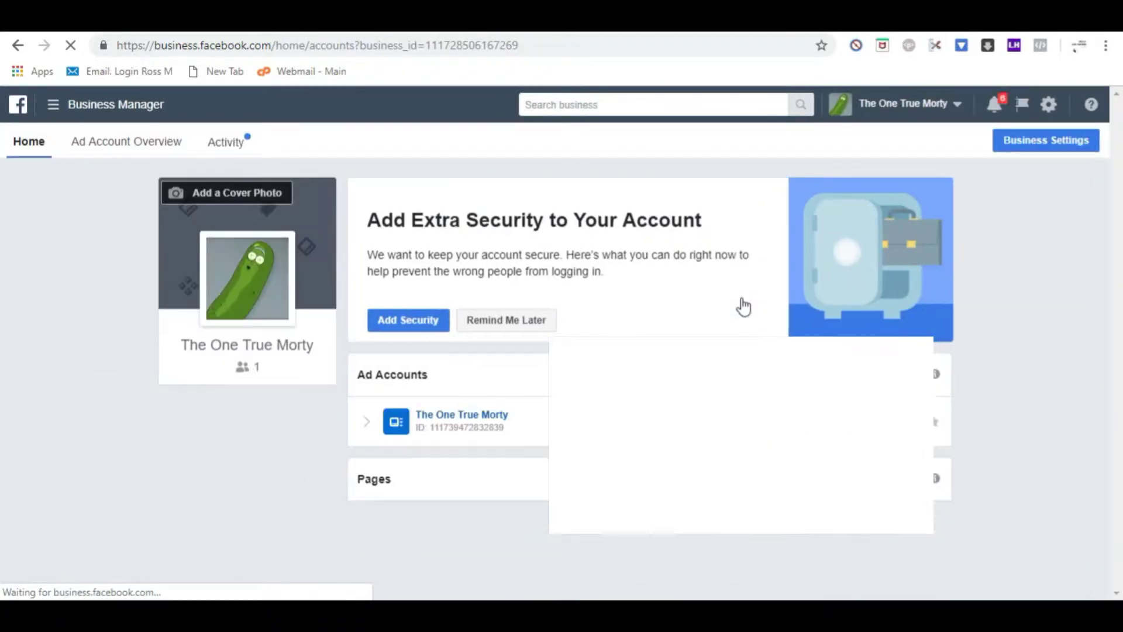
left_click(493, 420)
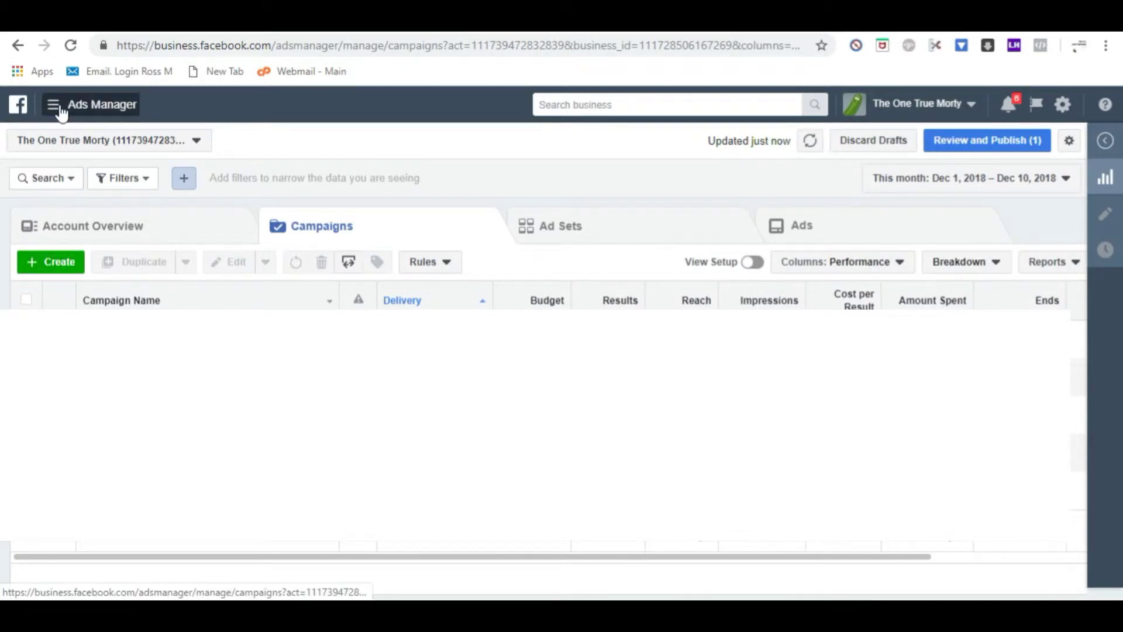
Step: Open Audience Insights with Everyone on Facebook as the starting audience and dismiss the location tip
mouse_move(61, 112)
left_click(139, 502)
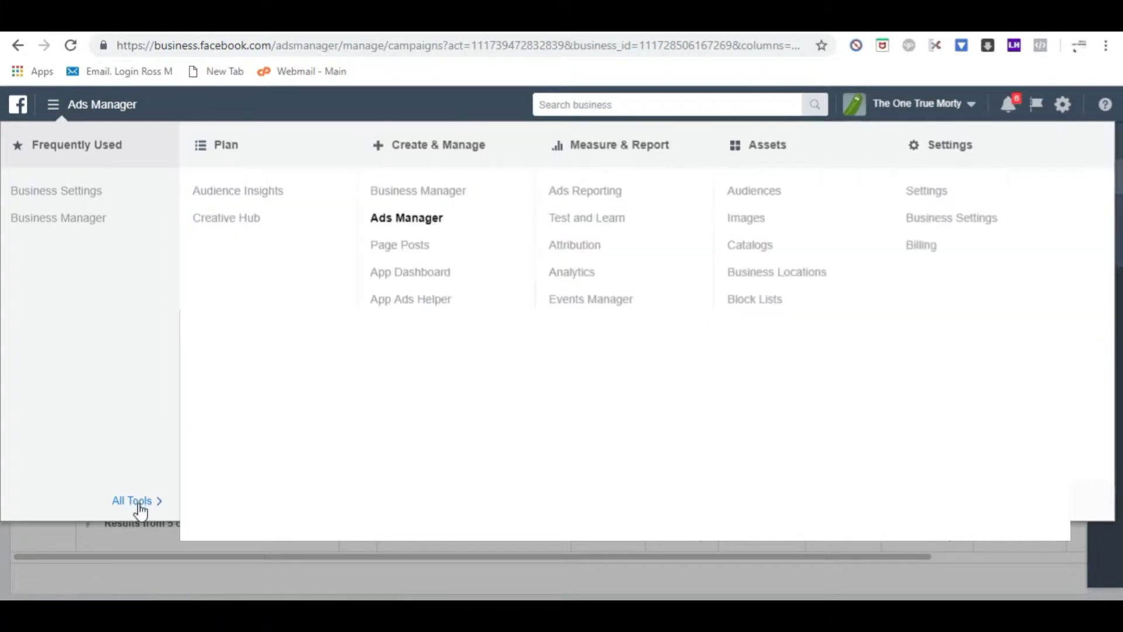
left_click(265, 193)
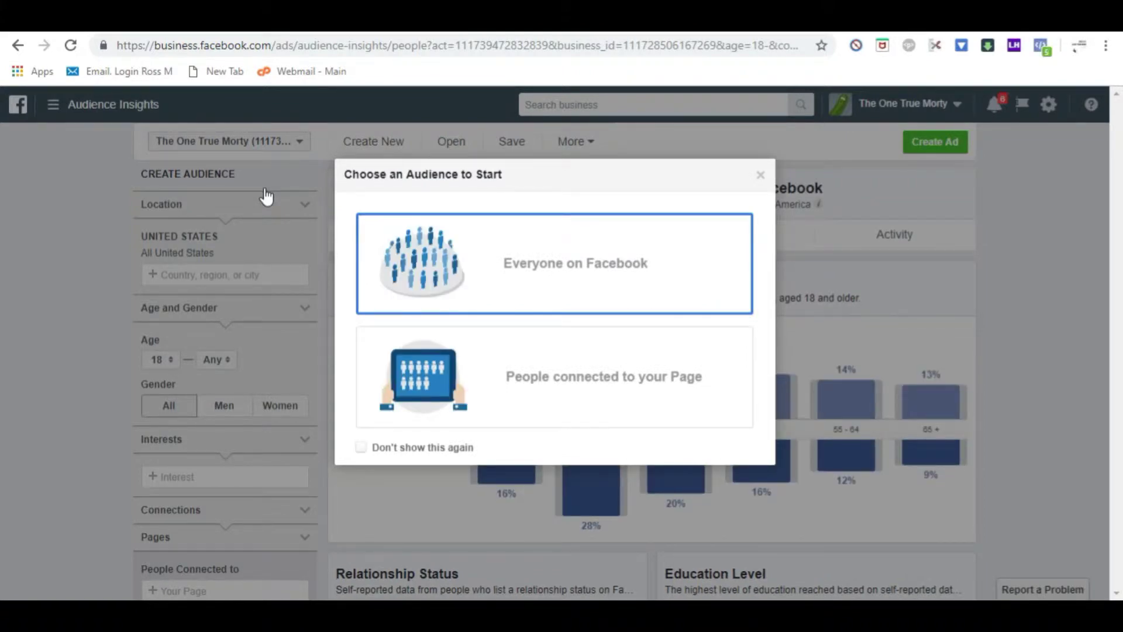
left_click(672, 274)
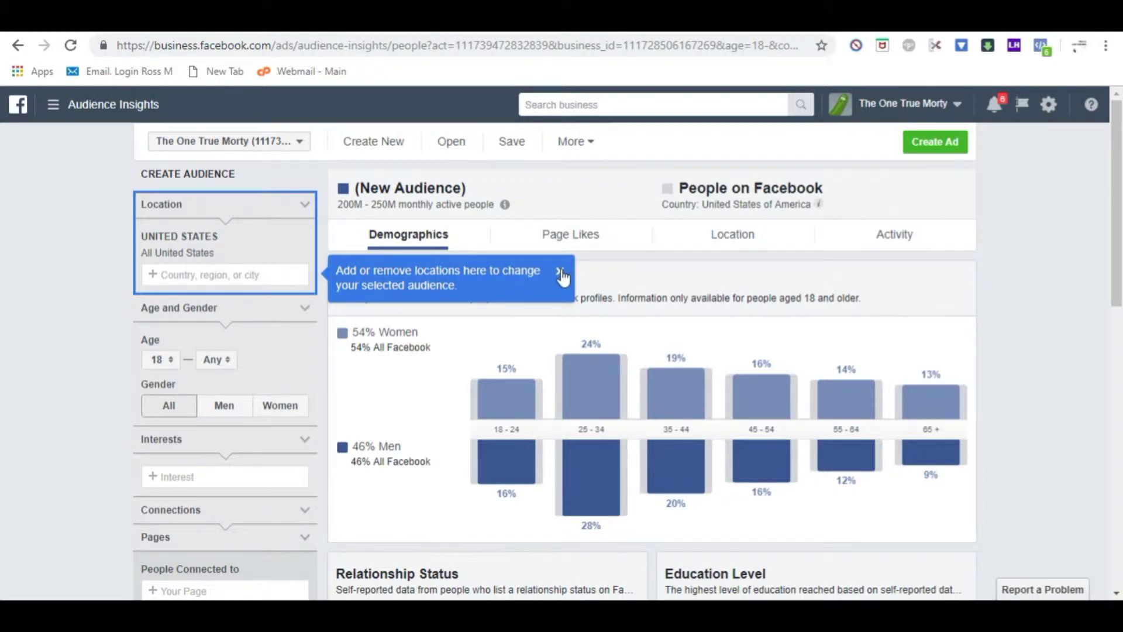
left_click(196, 258)
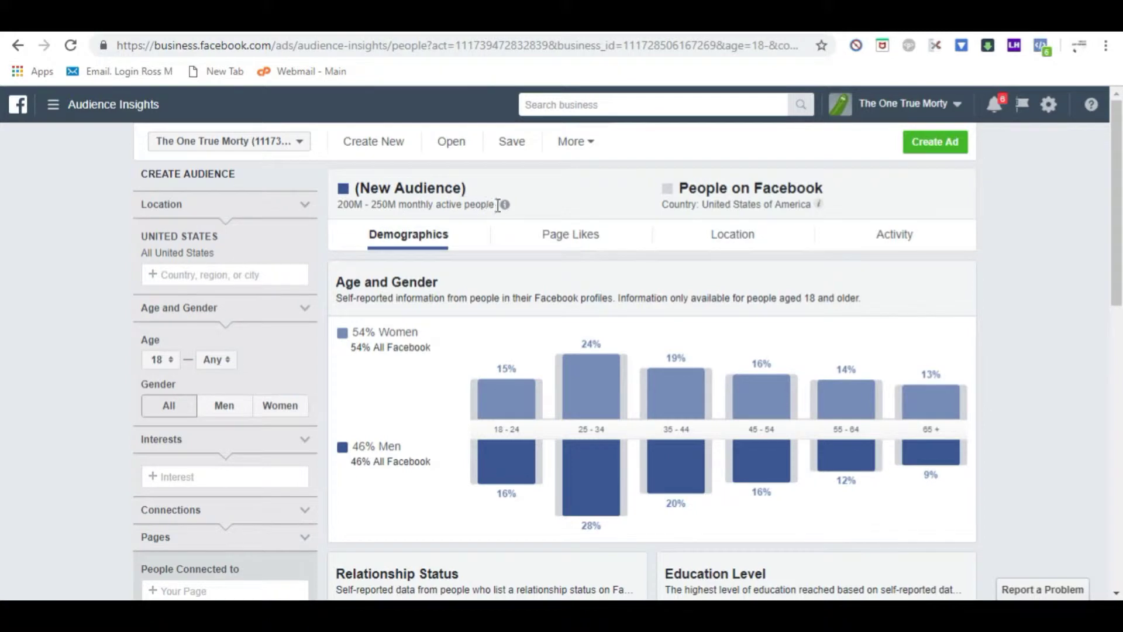
mouse_move(503, 205)
Step: Search the audience interests for "refinance" and look through the suggestions
left_click(204, 475)
type("refinance")
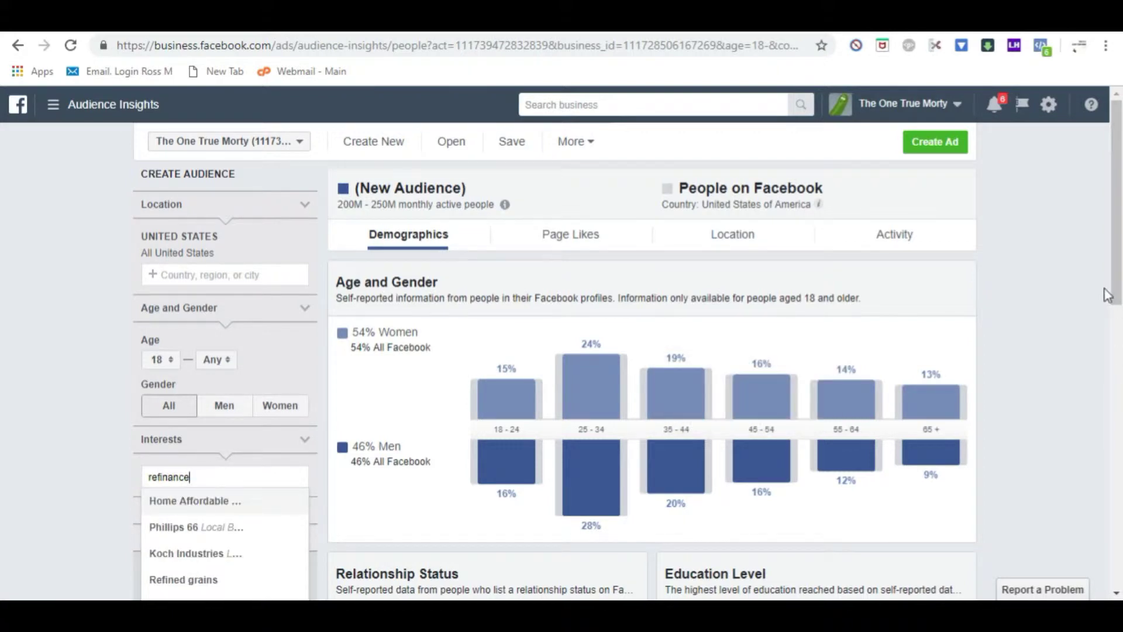
left_click_drag(1119, 291, 1121, 365)
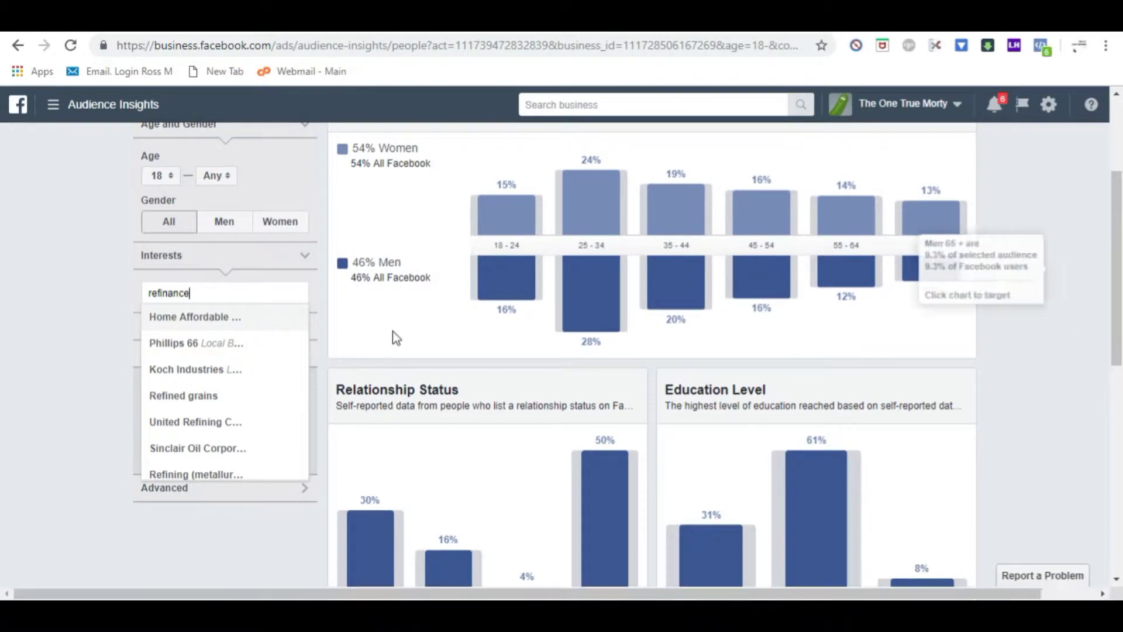
scroll(238, 469, "down", 1)
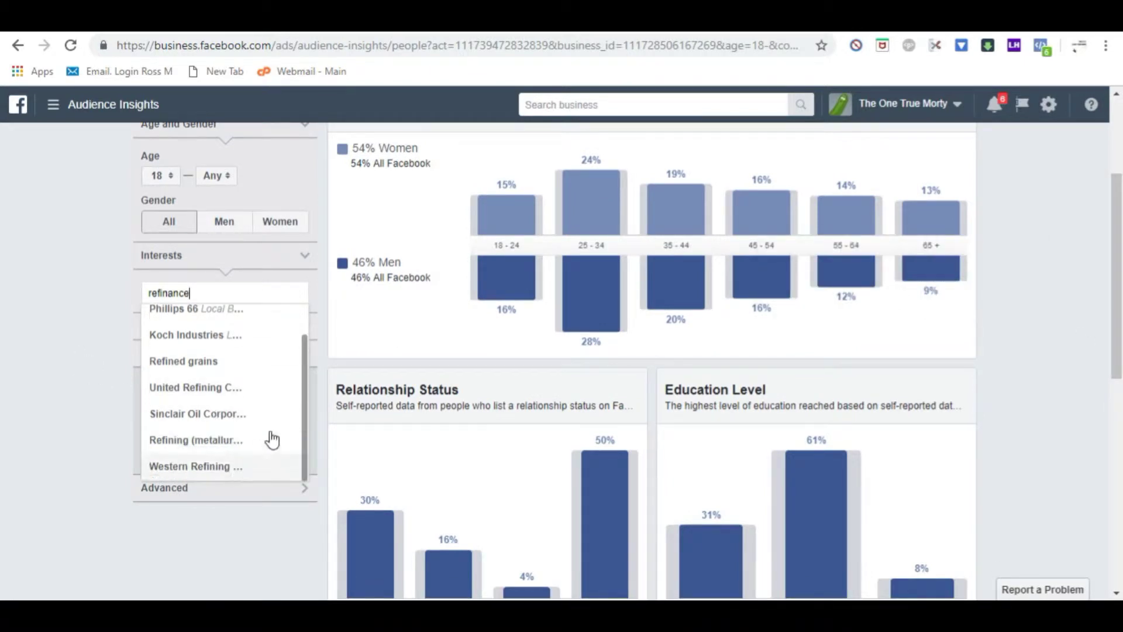
left_click(55, 277)
Step: Search the interests for "mortgage" and add Mortgage loans to the audience
left_click(227, 292)
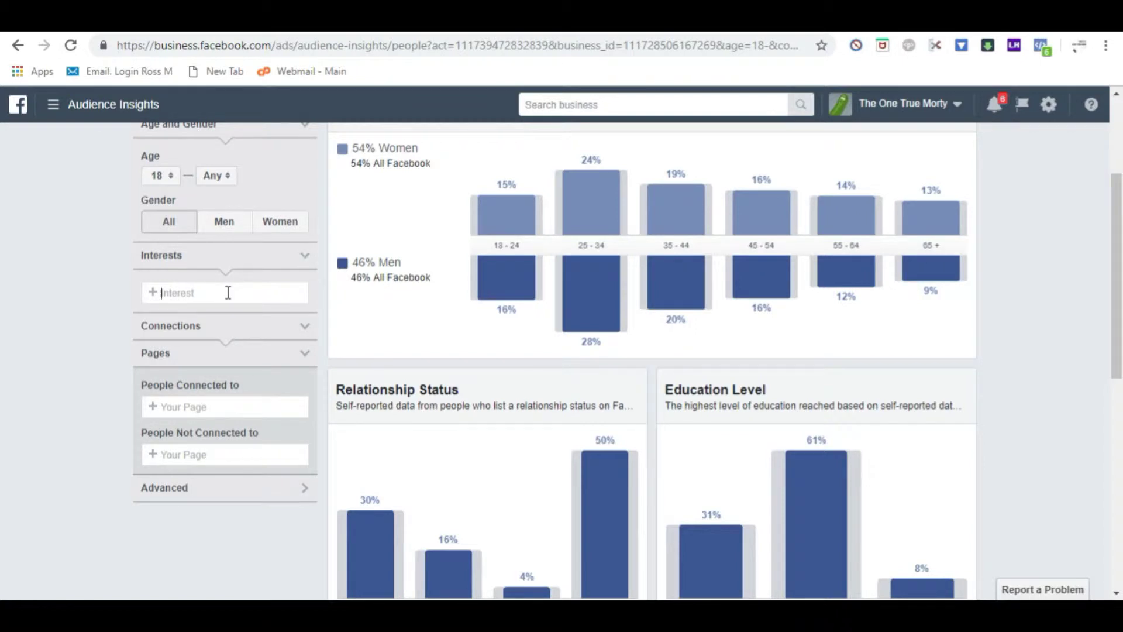
type("mortgage")
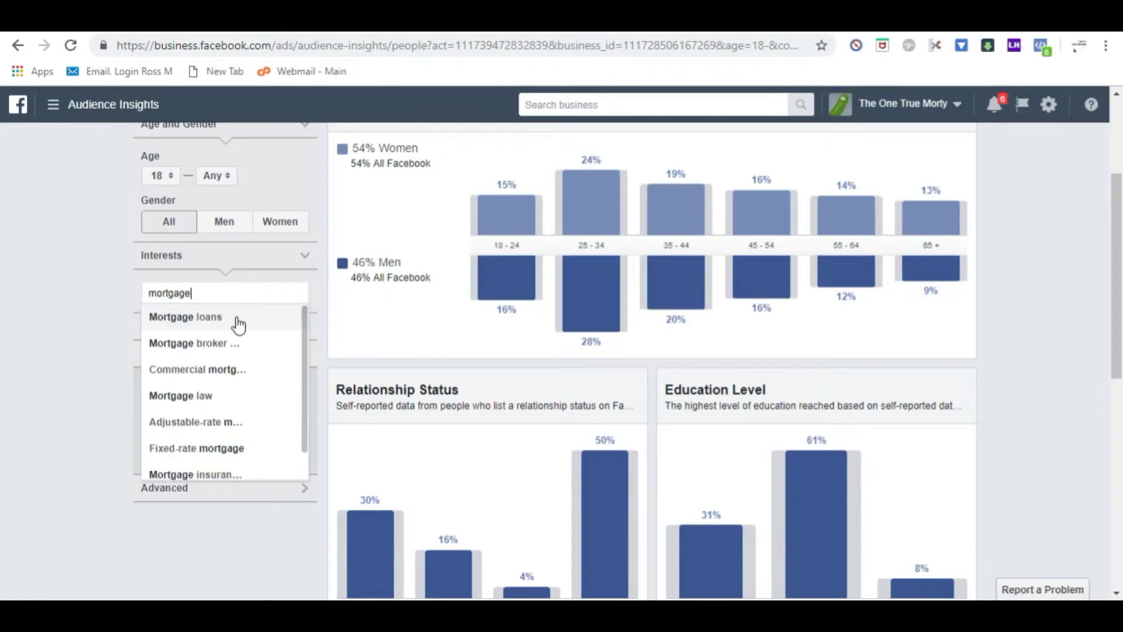
left_click(237, 318)
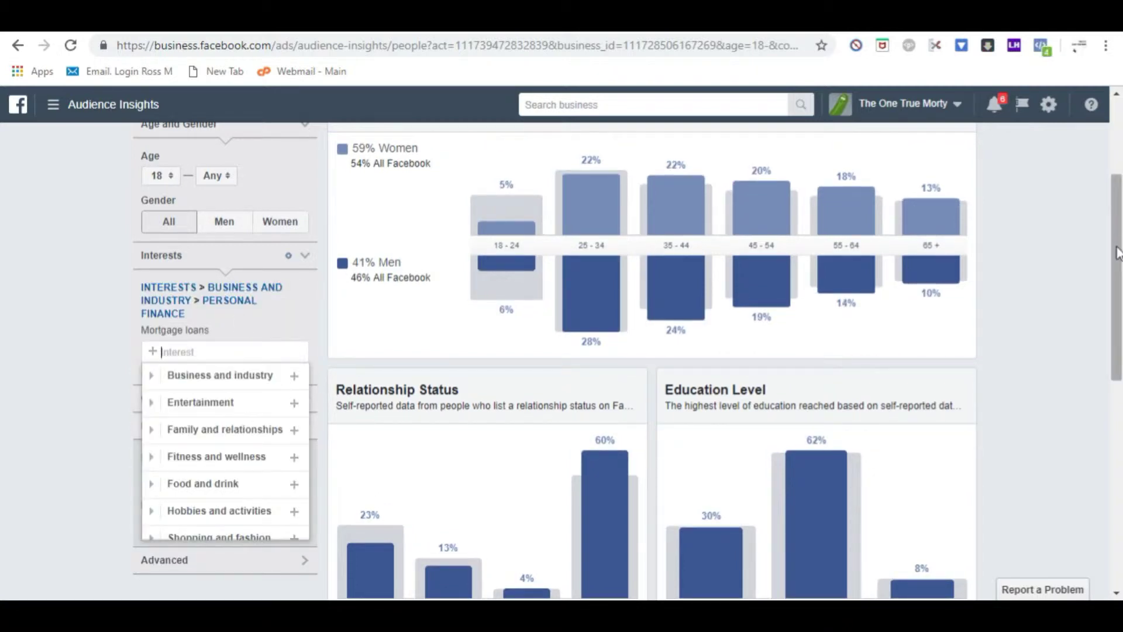
Step: Examine the audience's size and its age, gender, relationship status, education level and job title breakdowns
left_click_drag(1117, 253, 1113, 178)
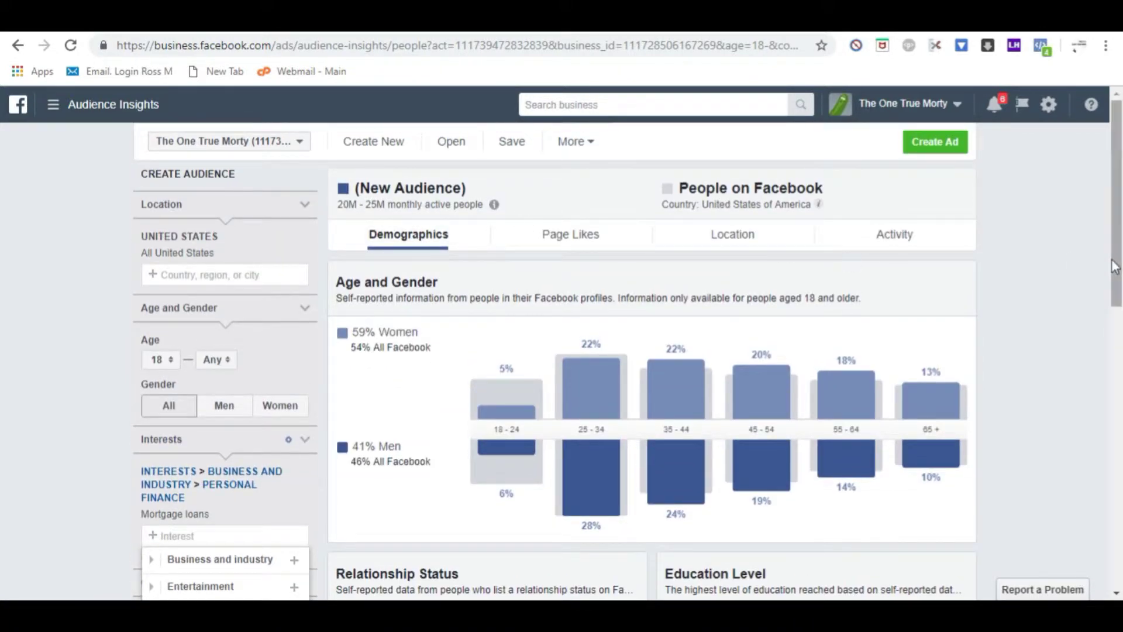
scroll(1043, 311, "down", 3)
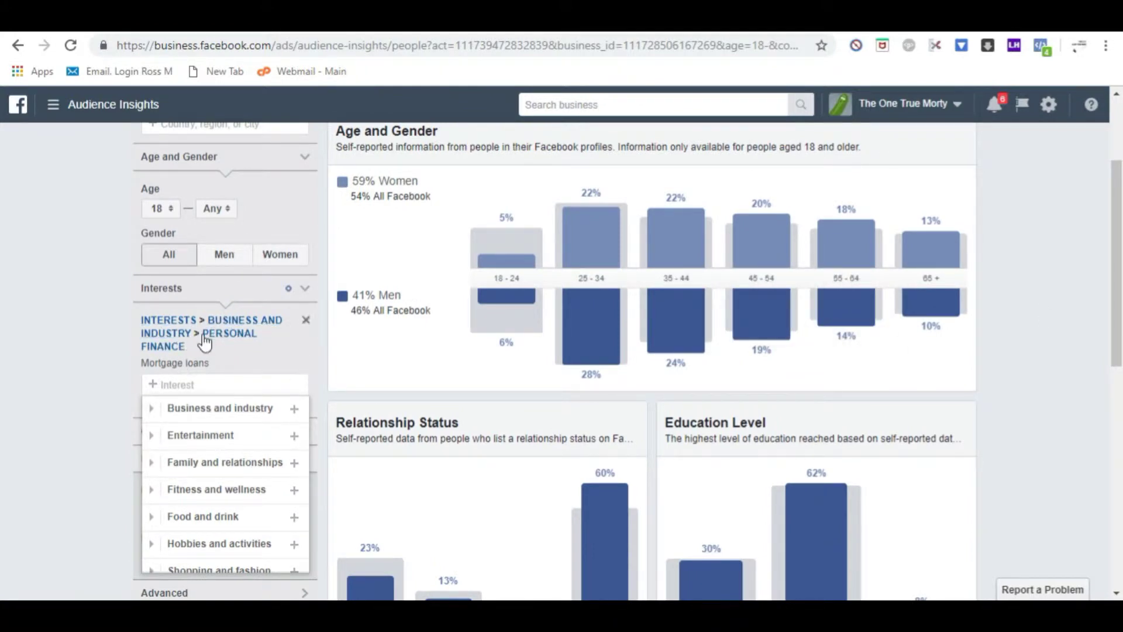
mouse_move(585, 285)
left_click_drag(1115, 196, 1116, 250)
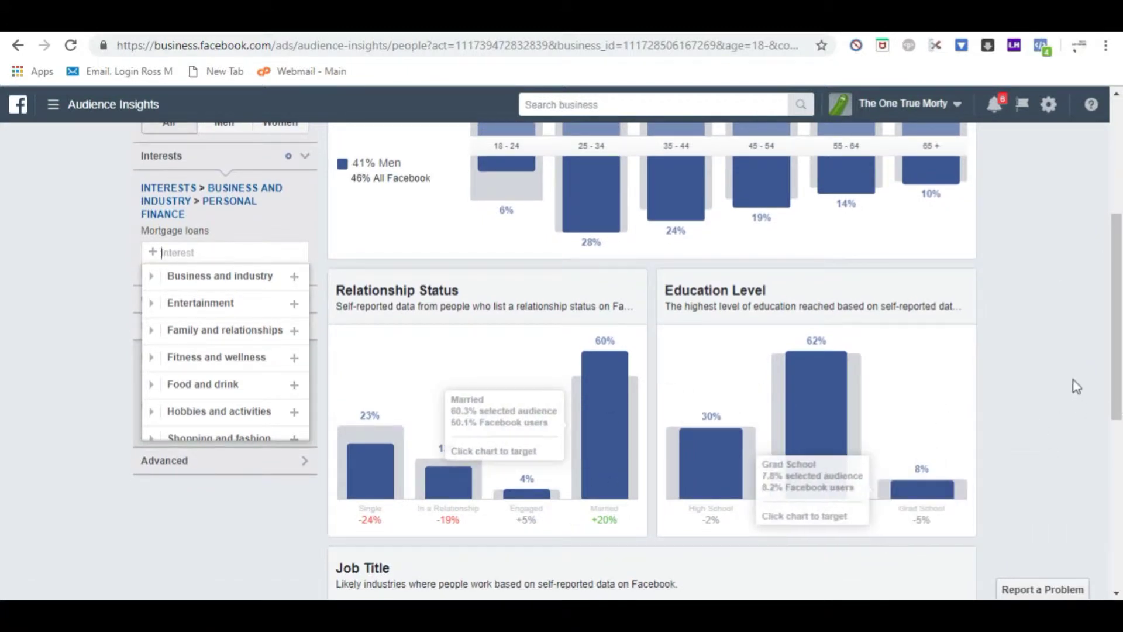
left_click_drag(1118, 328, 1111, 496)
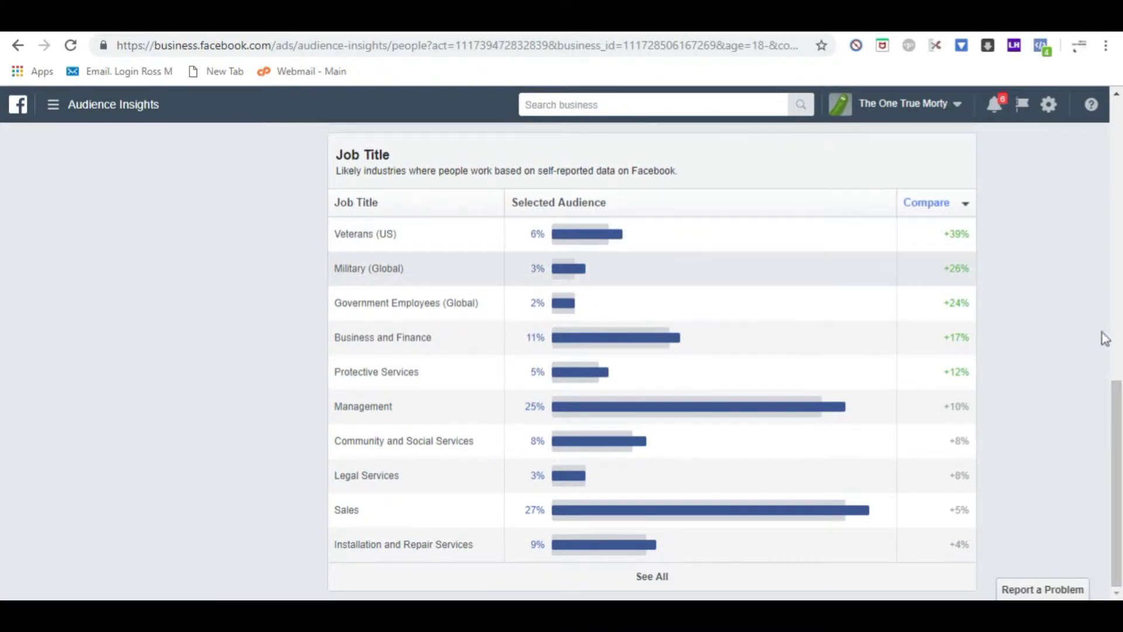
left_click_drag(1119, 418, 1114, 141)
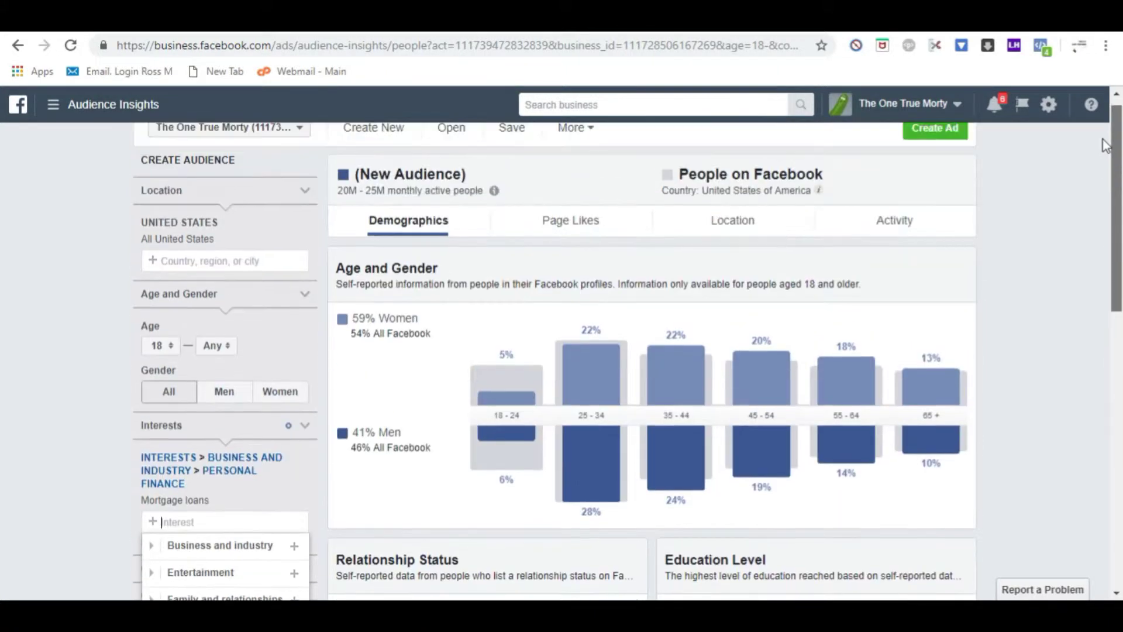
Step: Choose to create an ad from this audience in Ads Manager, and cancel the ad set form
left_click(934, 147)
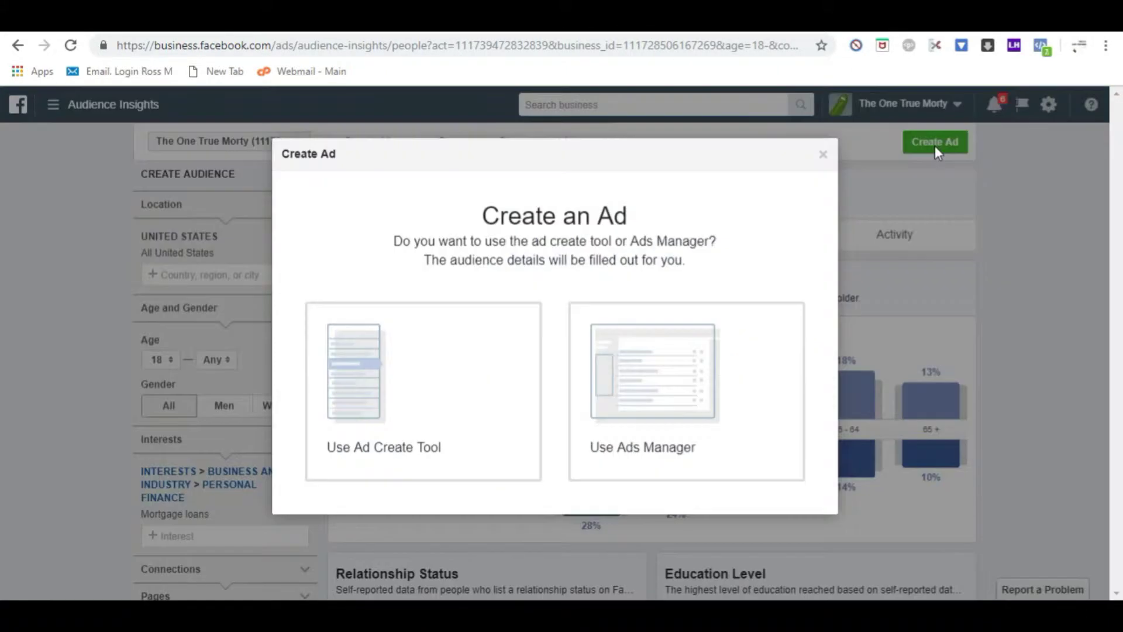
left_click(605, 376)
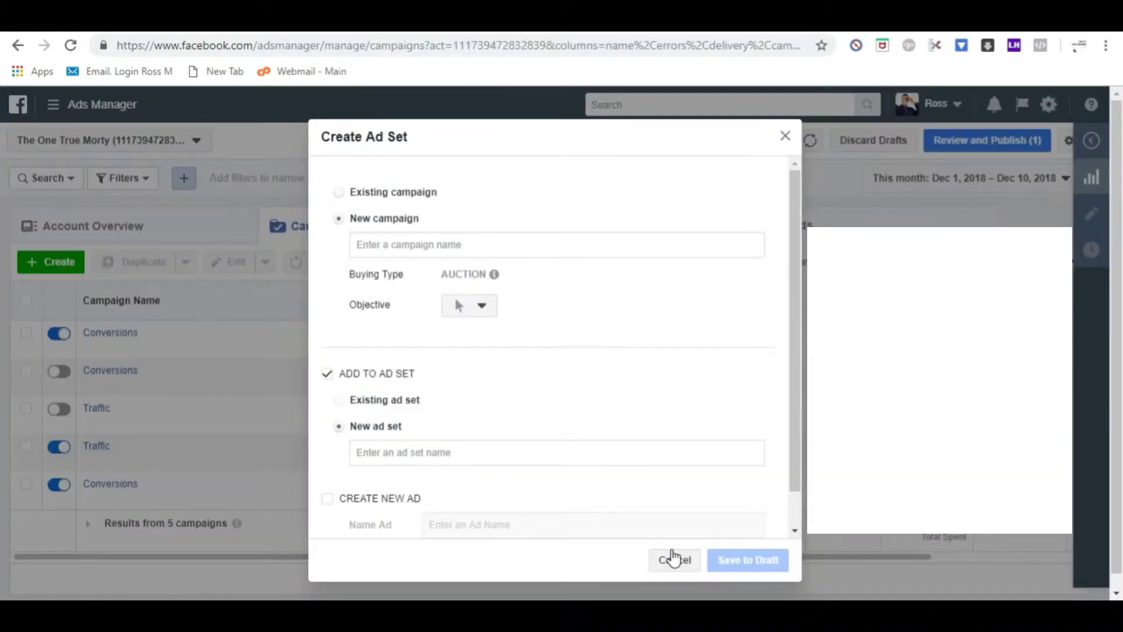
left_click(675, 560)
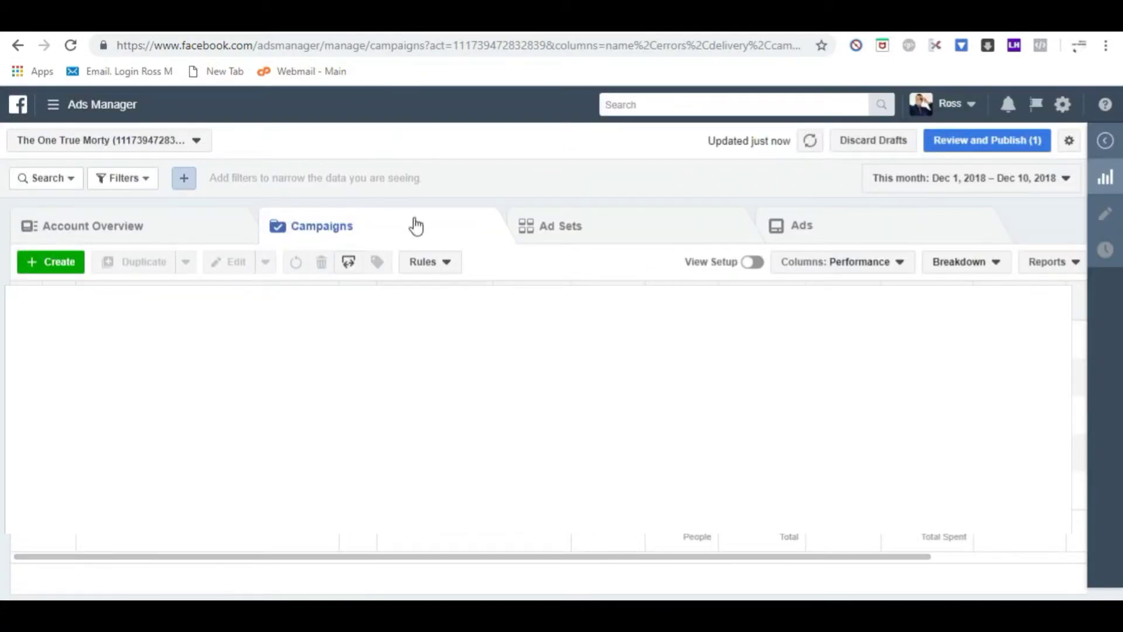
Step: Start a new ad campaign with Traffic as the marketing objective
left_click(51, 261)
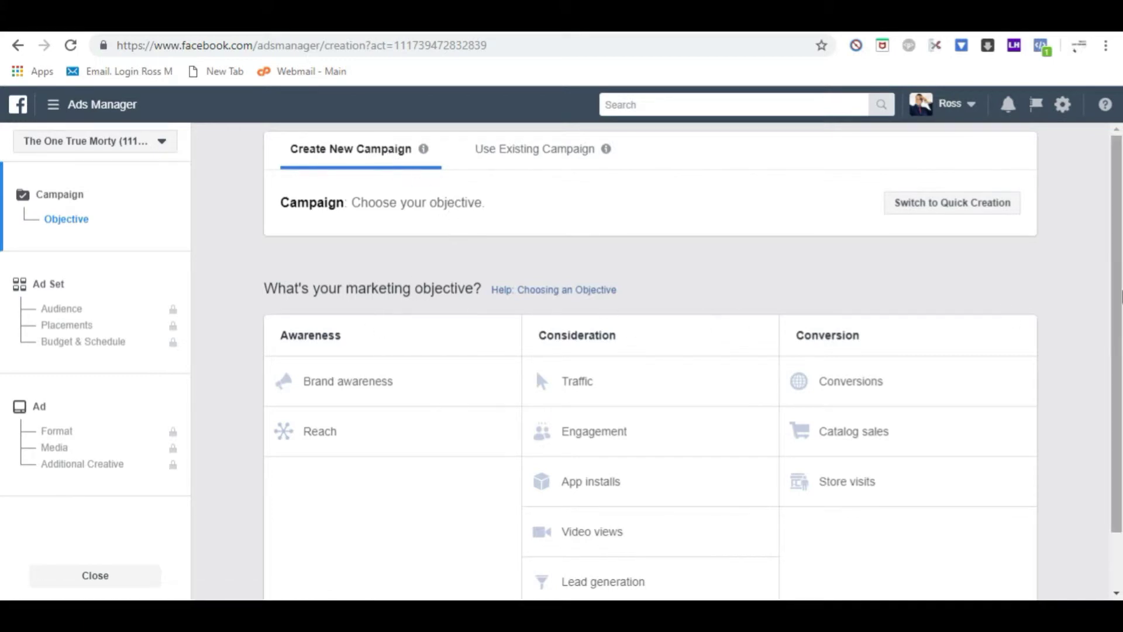
mouse_move(1118, 306)
left_mouse_down()
mouse_move(1118, 354)
mouse_move(1119, 327)
left_mouse_up()
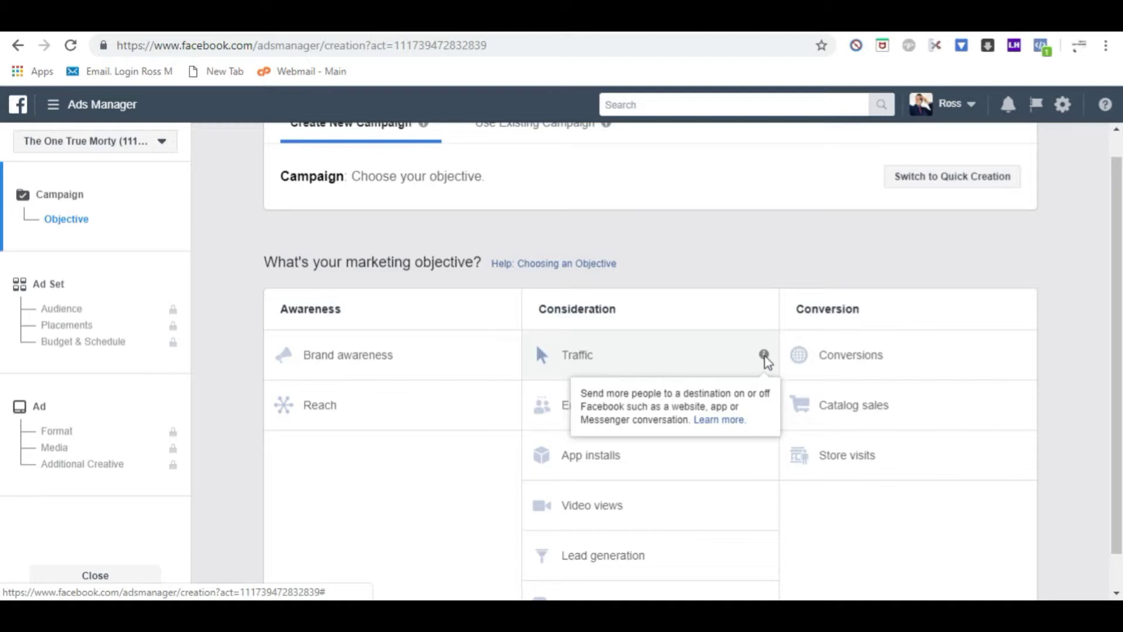
left_click(716, 363)
scroll(714, 359, "down", 1)
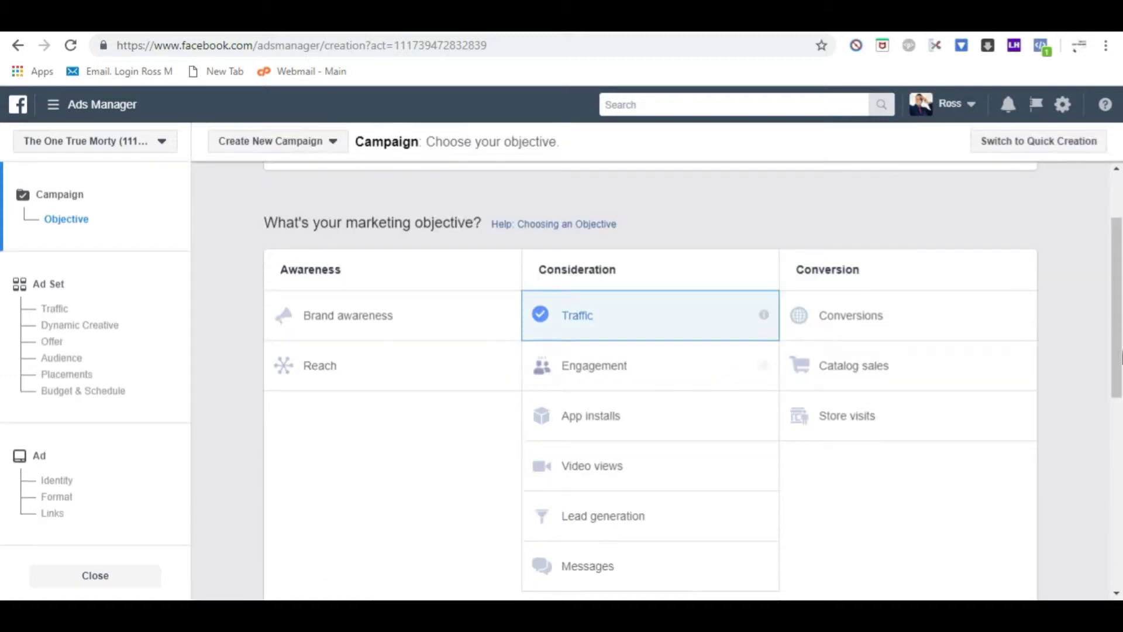
scroll(1119, 358, "down", 2)
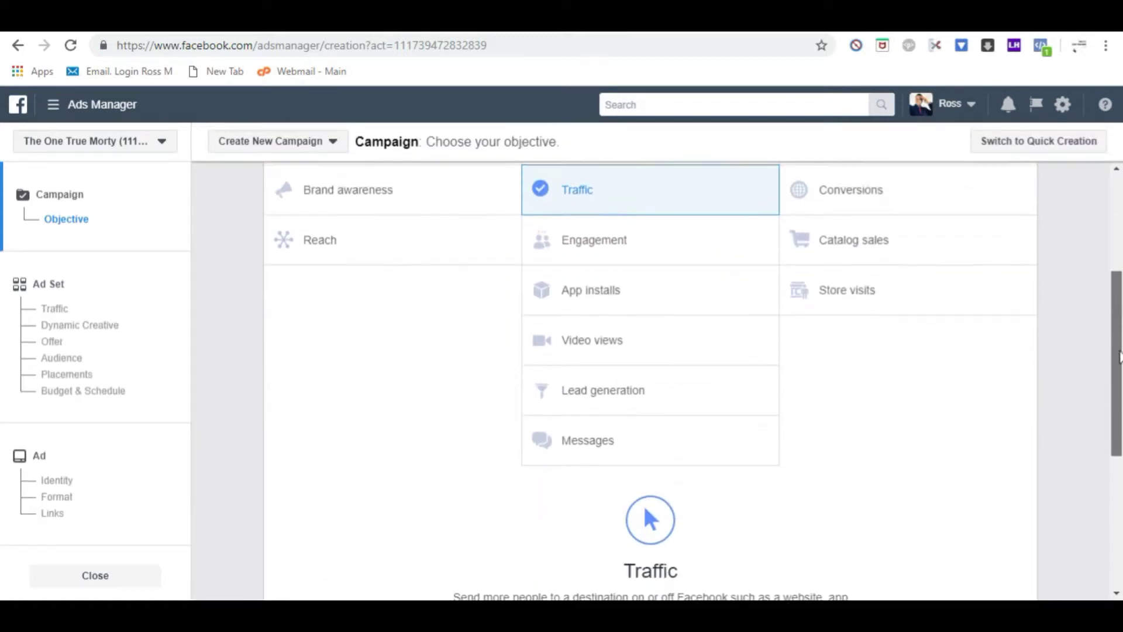
Step: Name the campaign "Mortgage Refinance Example", copy that name, and continue to the ad set setup
left_click_drag(1119, 358, 1119, 488)
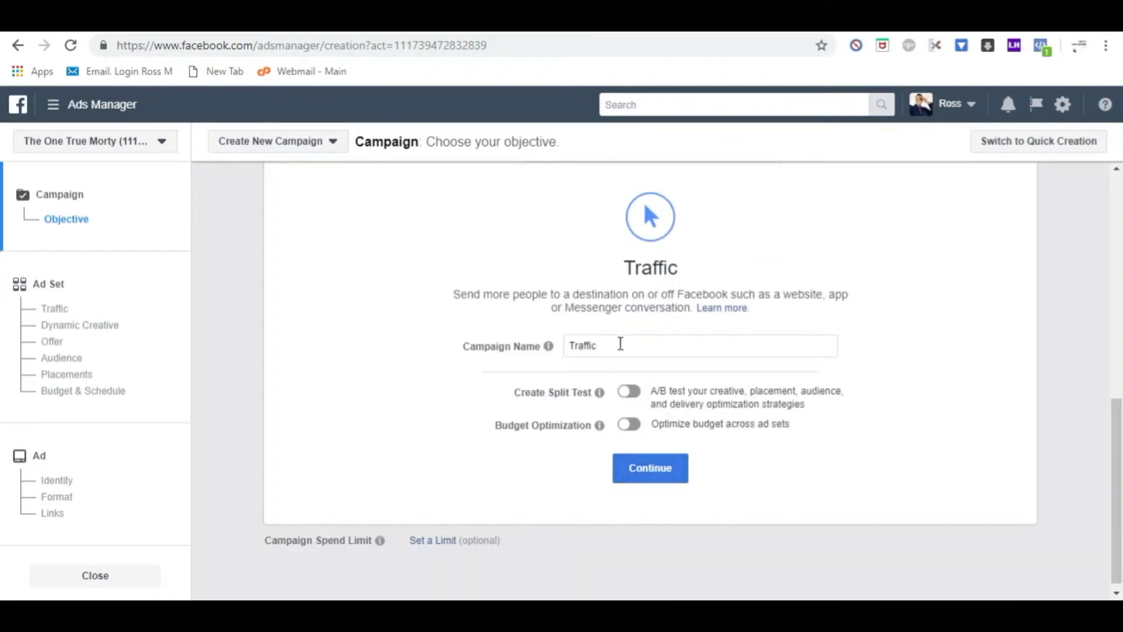
left_click(703, 345)
key("ctrl+a")
key("BackSpace")
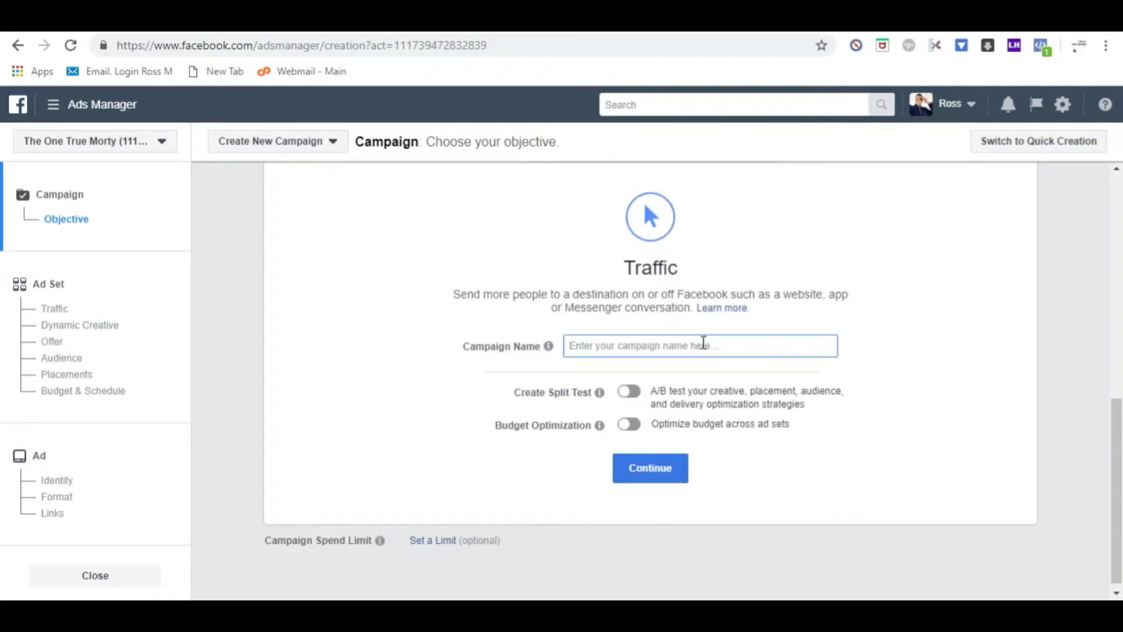
type("Mortgage")
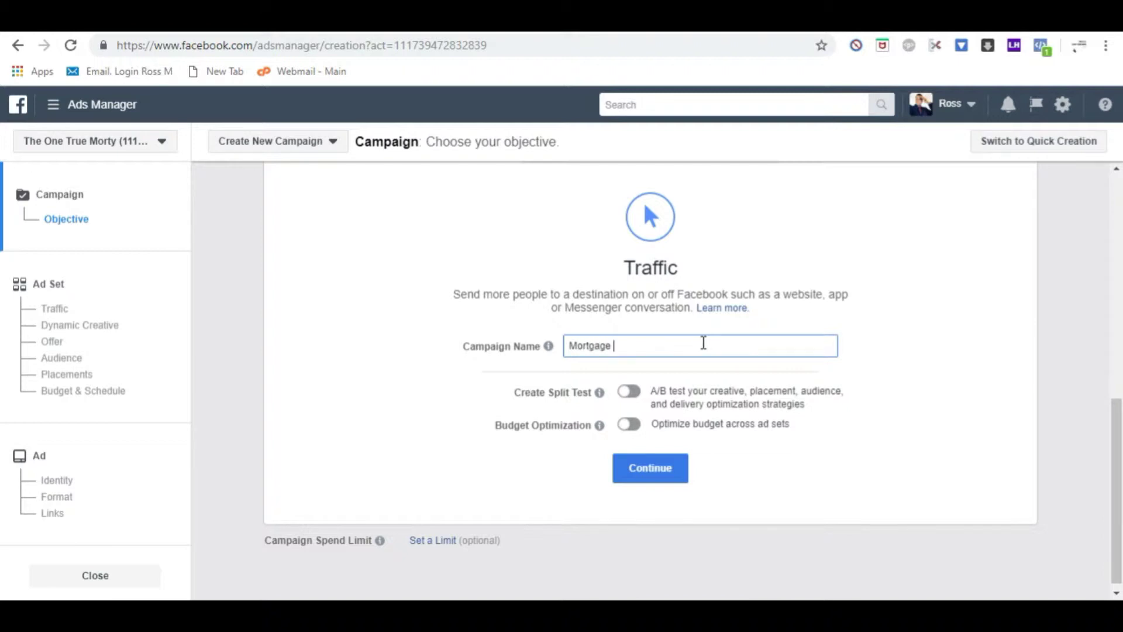
type(" Refinance Example")
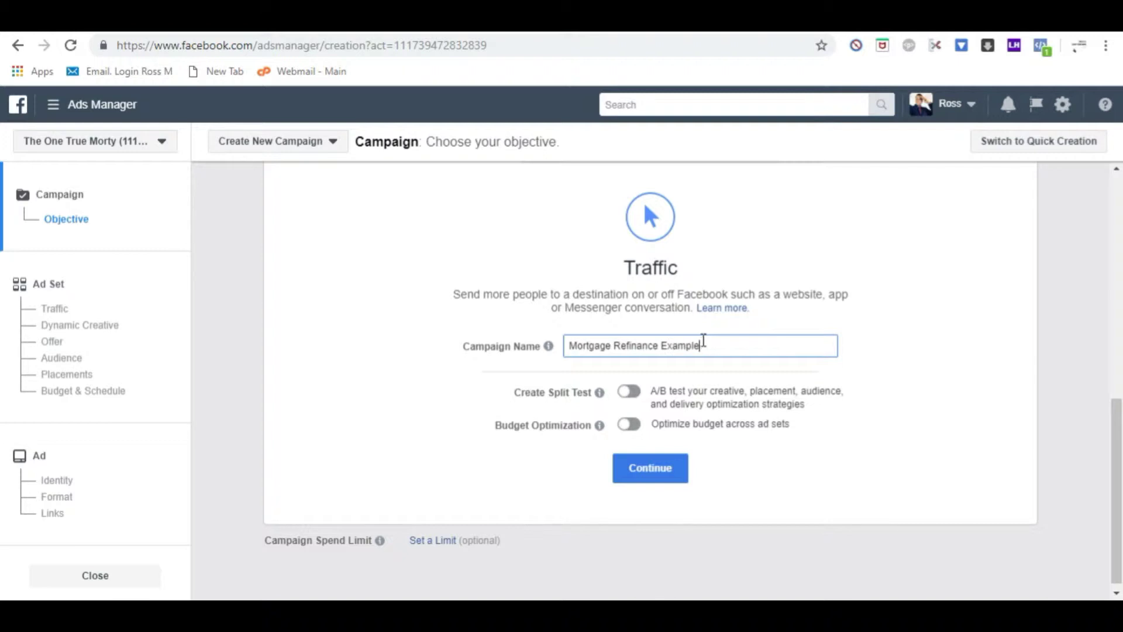
left_click_drag(703, 343, 462, 349)
key("ctrl+c")
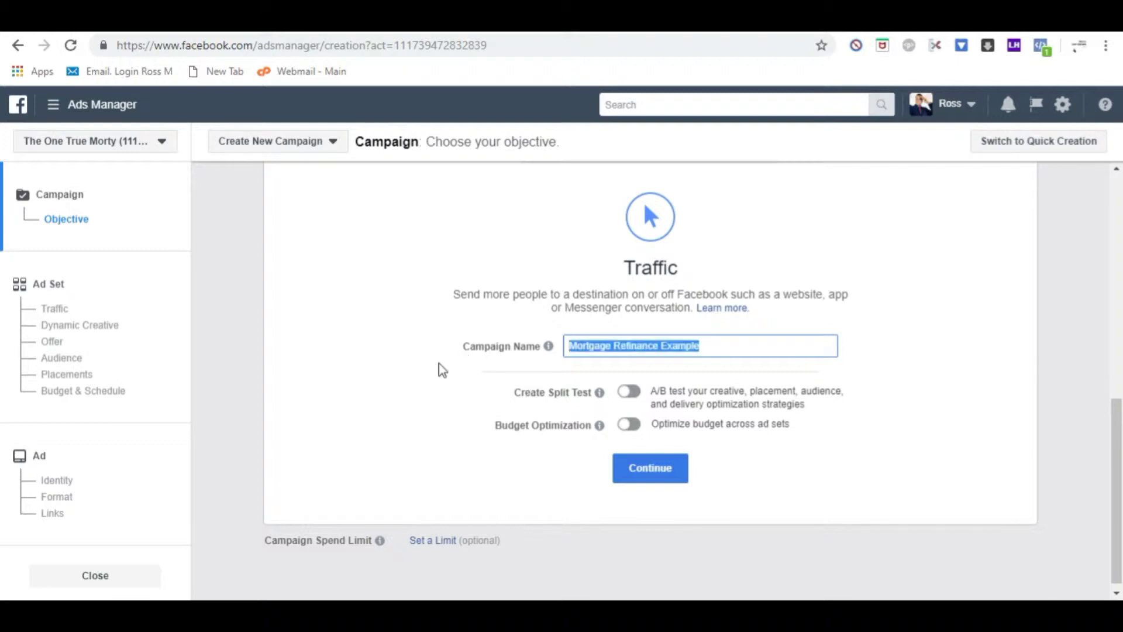
left_click(468, 361)
left_click(658, 475)
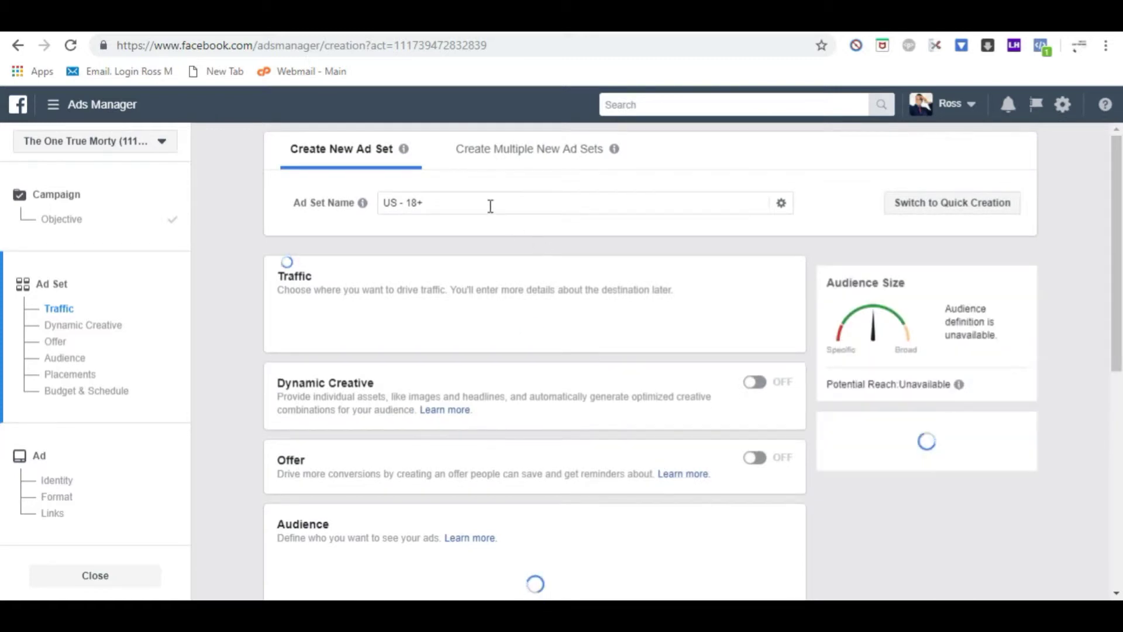
Step: Replace the default ad set name with the copied "Mortgage Refinance Example"
left_click(491, 205)
key("ctrl+v")
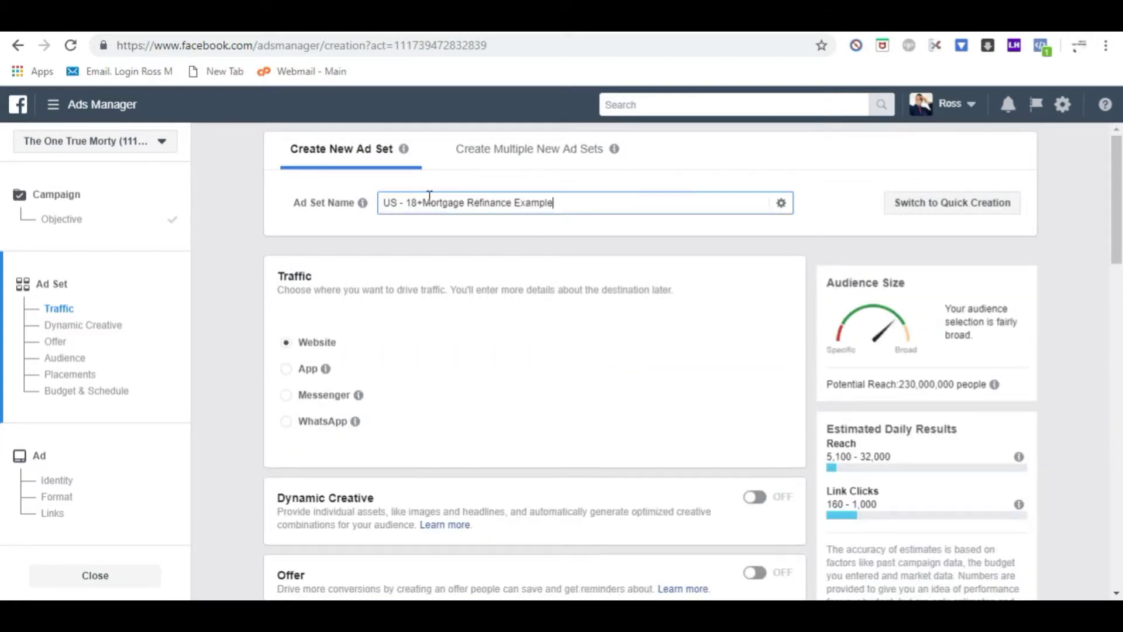
key("Home")
key("shift+Right")
key("shift+Right")
key("shift+Right")
key("shift+Right")
key("shift+Right")
key("shift+Right")
key("shift+Right")
key("shift+Right")
key("Delete")
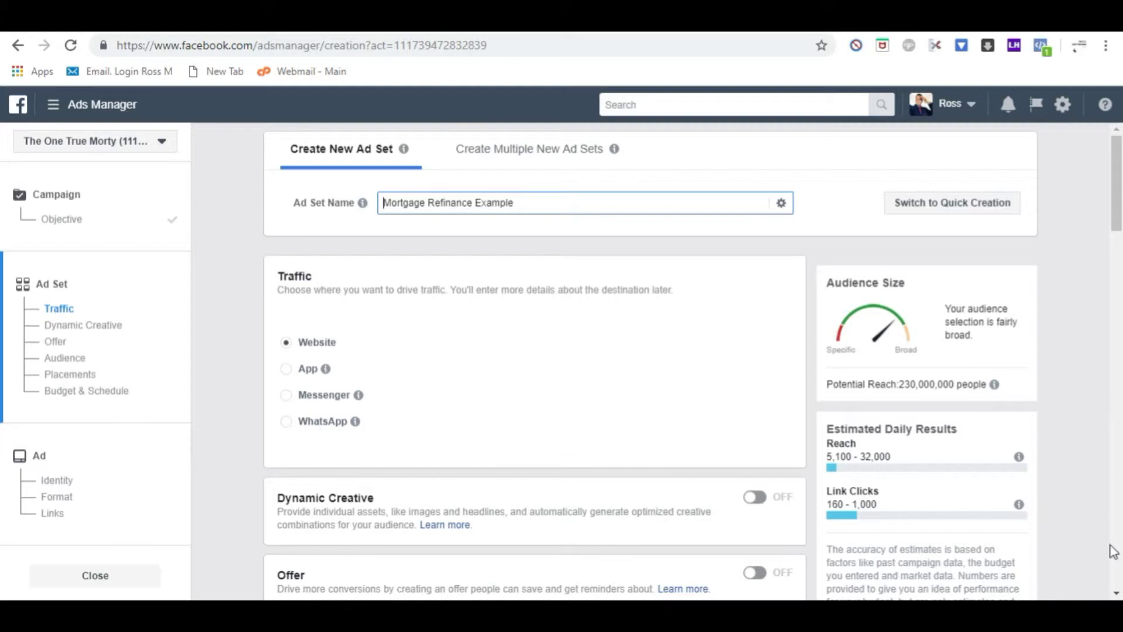
Step: Replace the United States audience location with the state of California and check the potential reach
scroll(1115, 597, "down", 4)
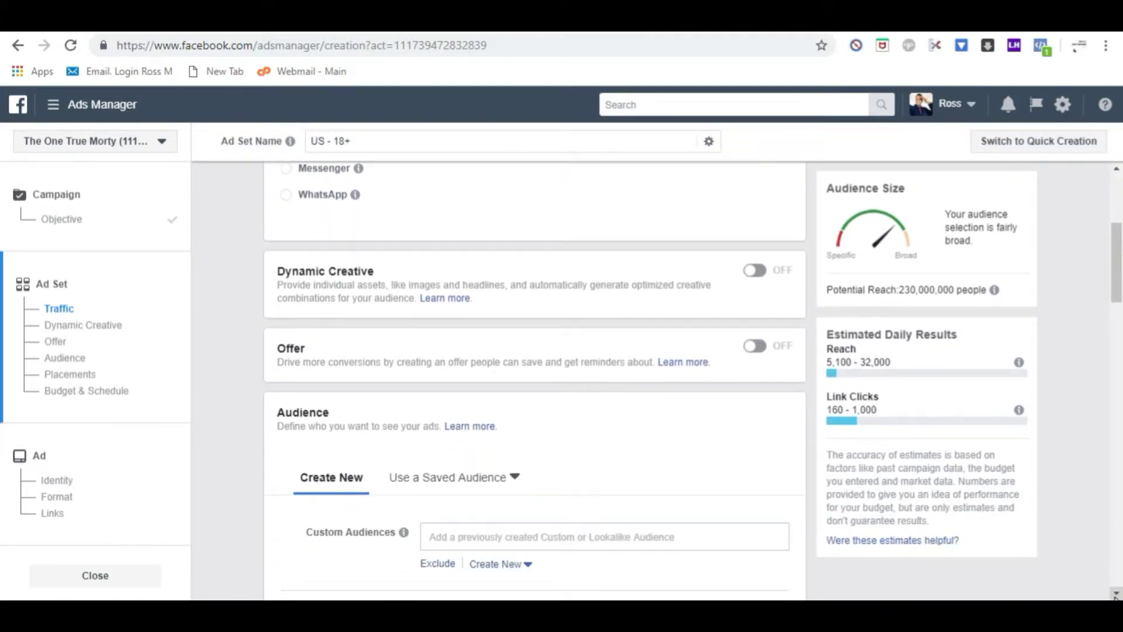
scroll(1116, 595, "down", 4)
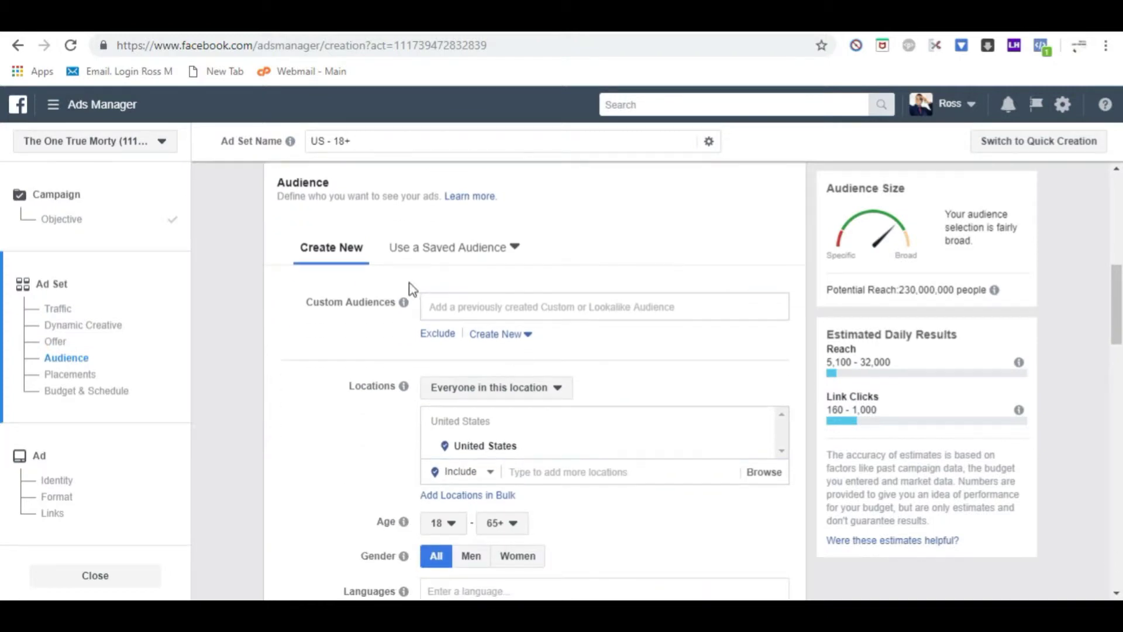
left_click(491, 449)
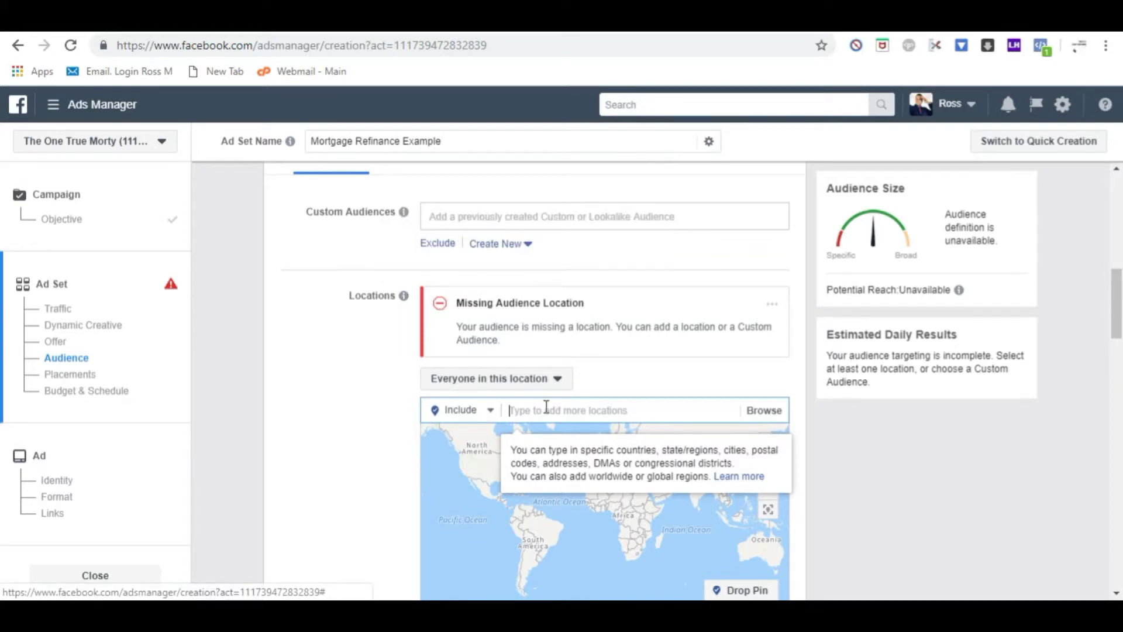
type("california")
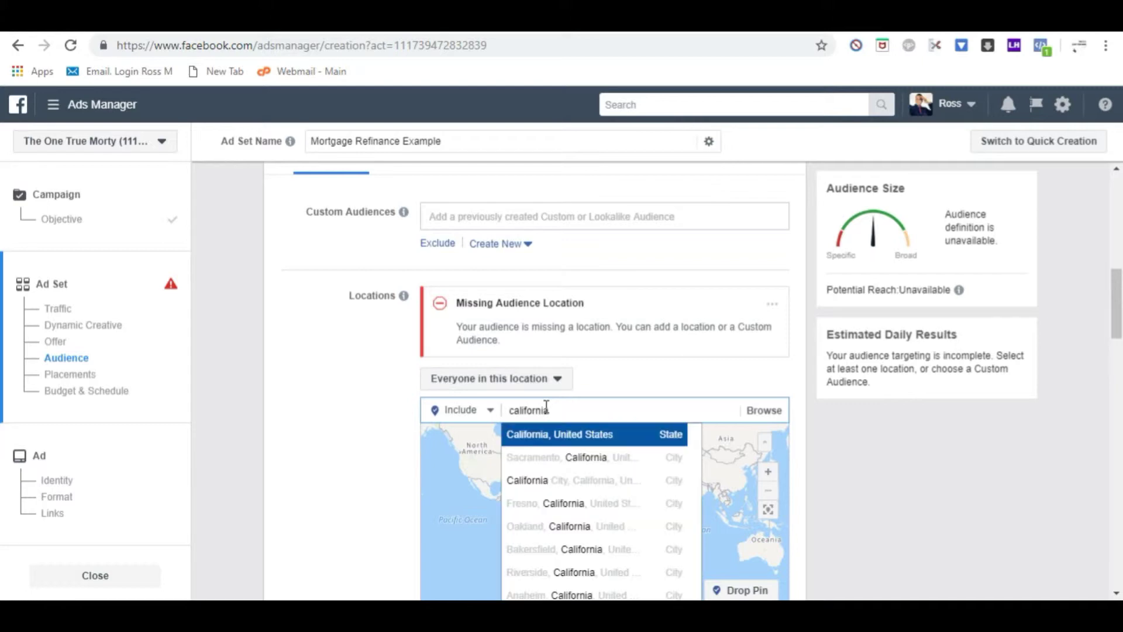
left_click(575, 436)
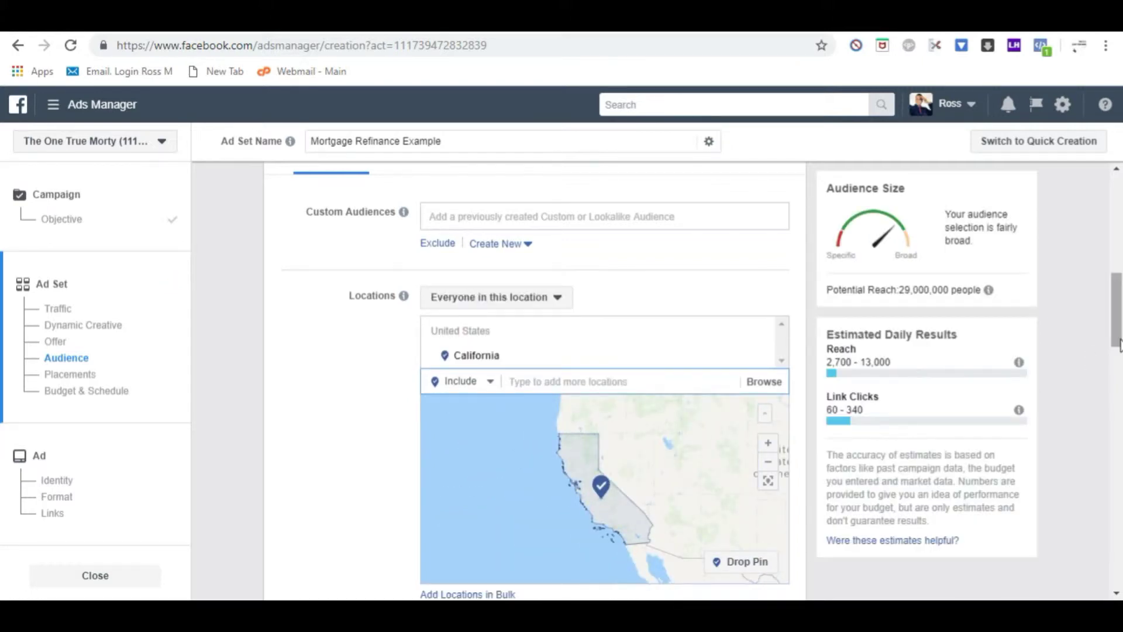
left_click_drag(896, 290, 953, 290)
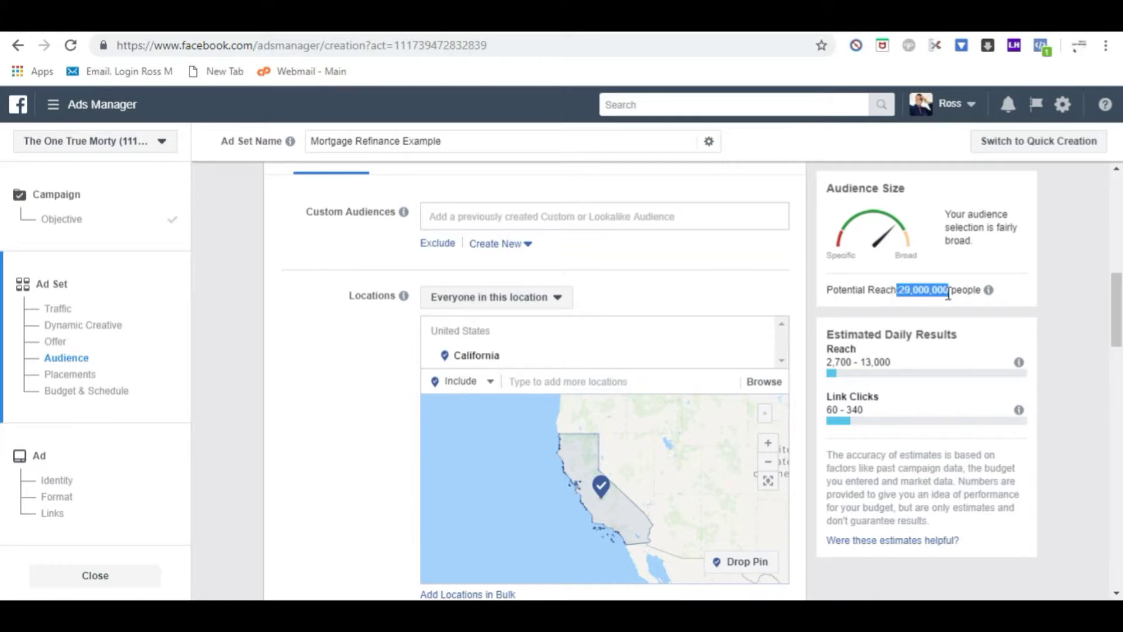
left_click(1096, 310)
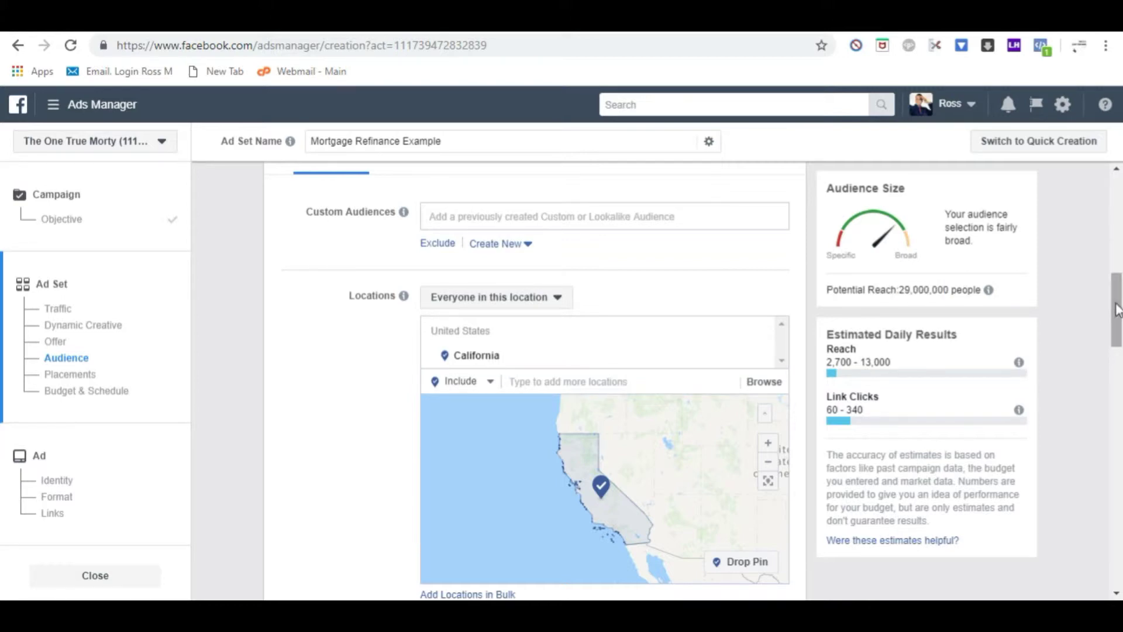
left_click_drag(1117, 310, 1117, 309)
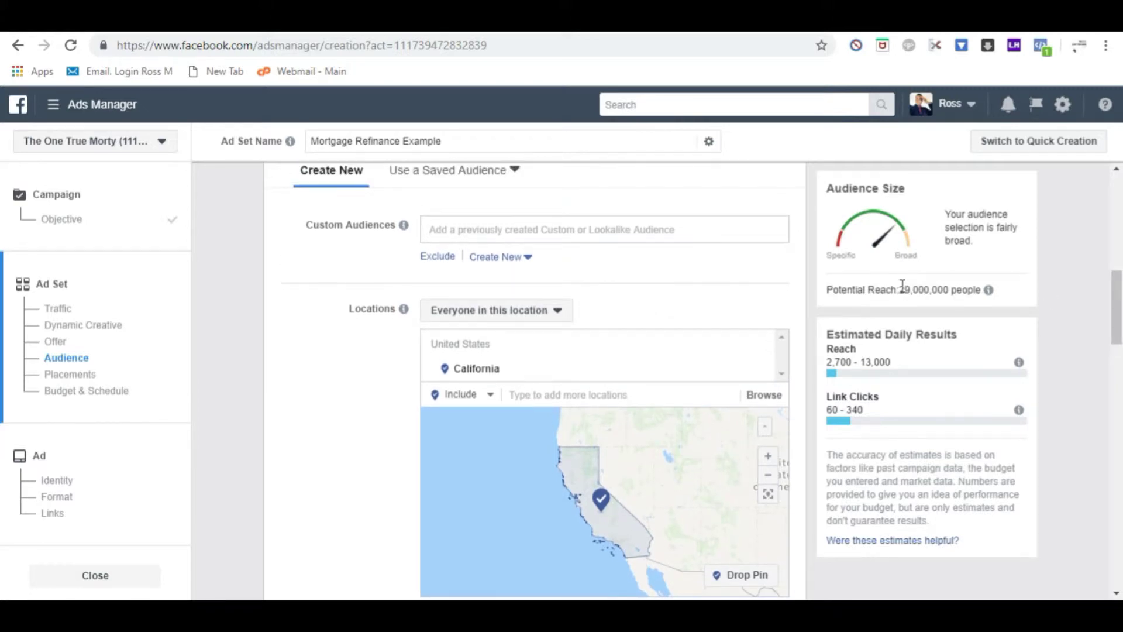
left_click_drag(900, 289, 971, 285)
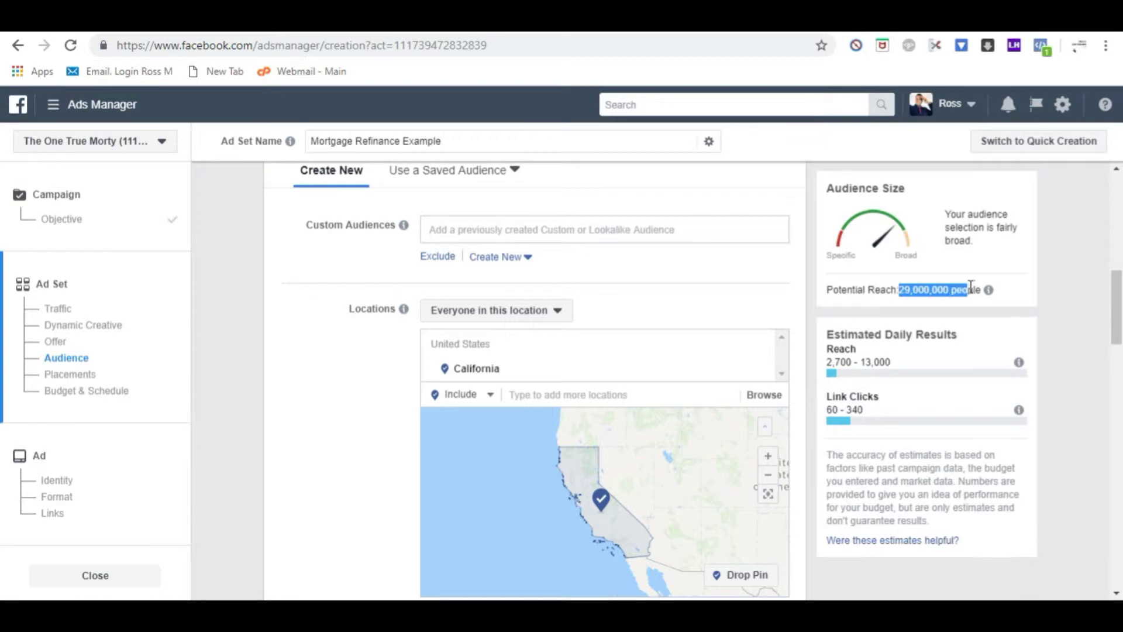
left_click(1055, 346)
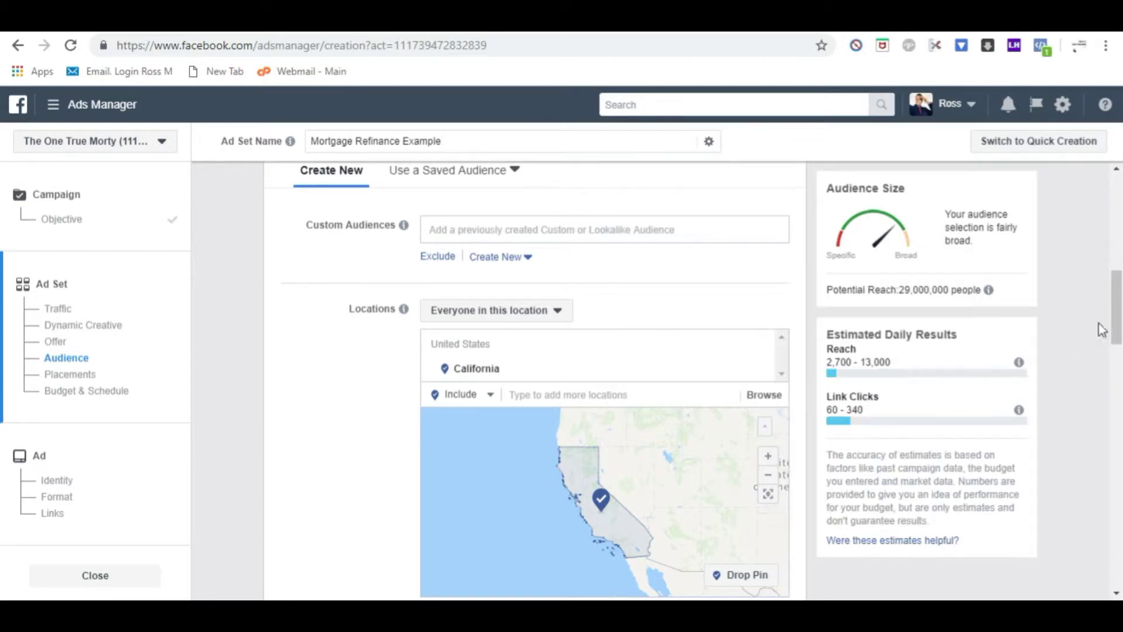
Step: Set the audience age range to 24–50
left_click_drag(1120, 317, 1119, 373)
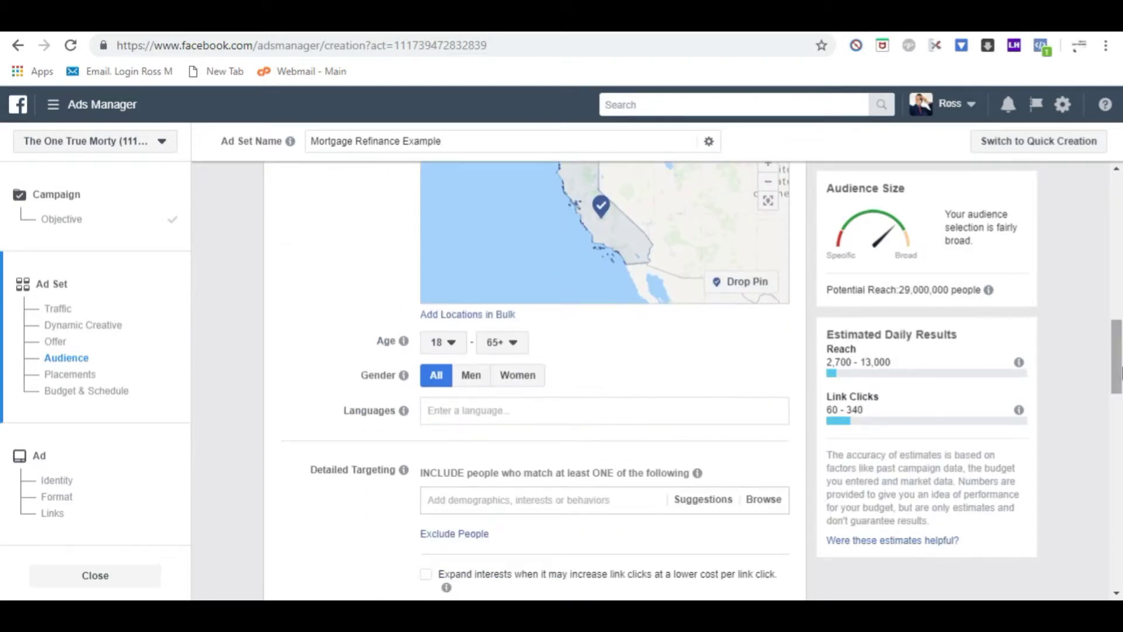
left_click(455, 346)
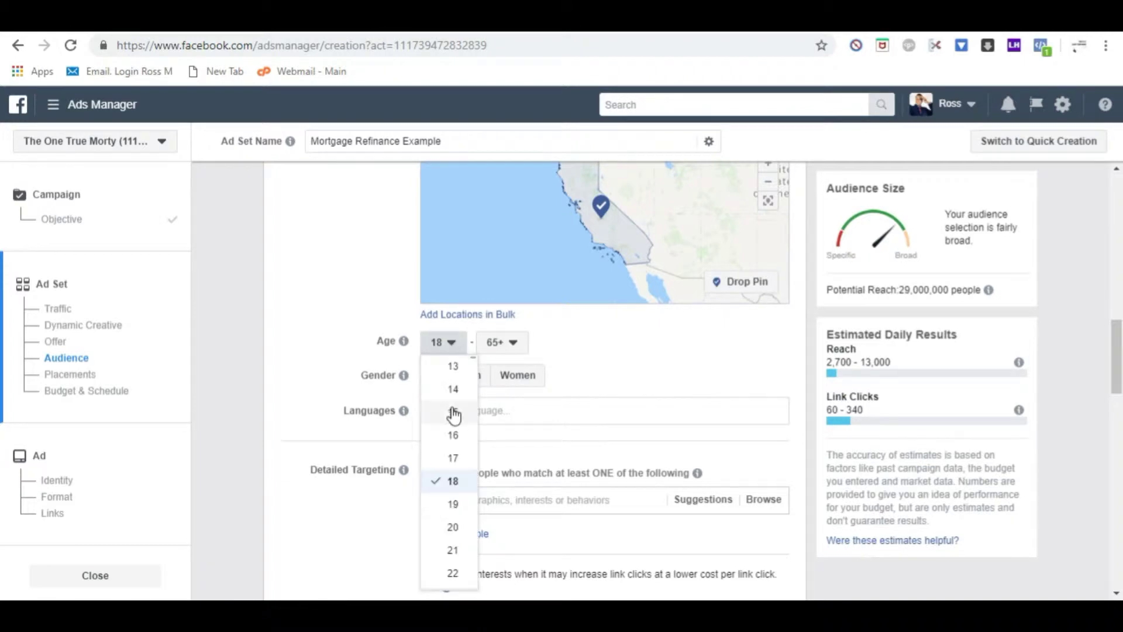
scroll(475, 421, "down", 3)
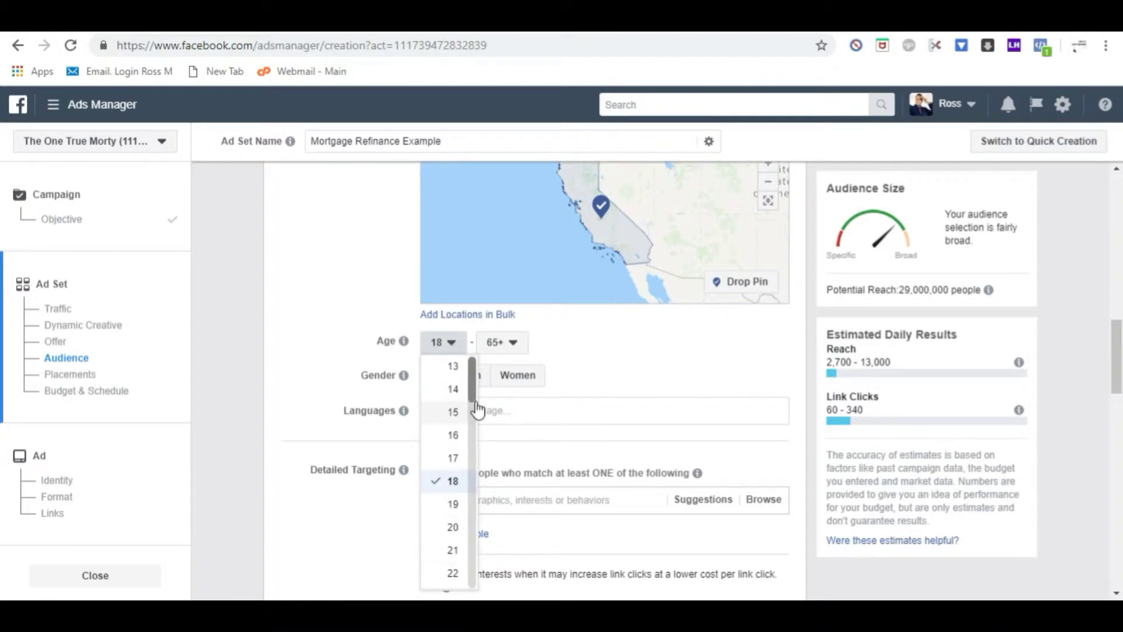
scroll(475, 419, "down", 1)
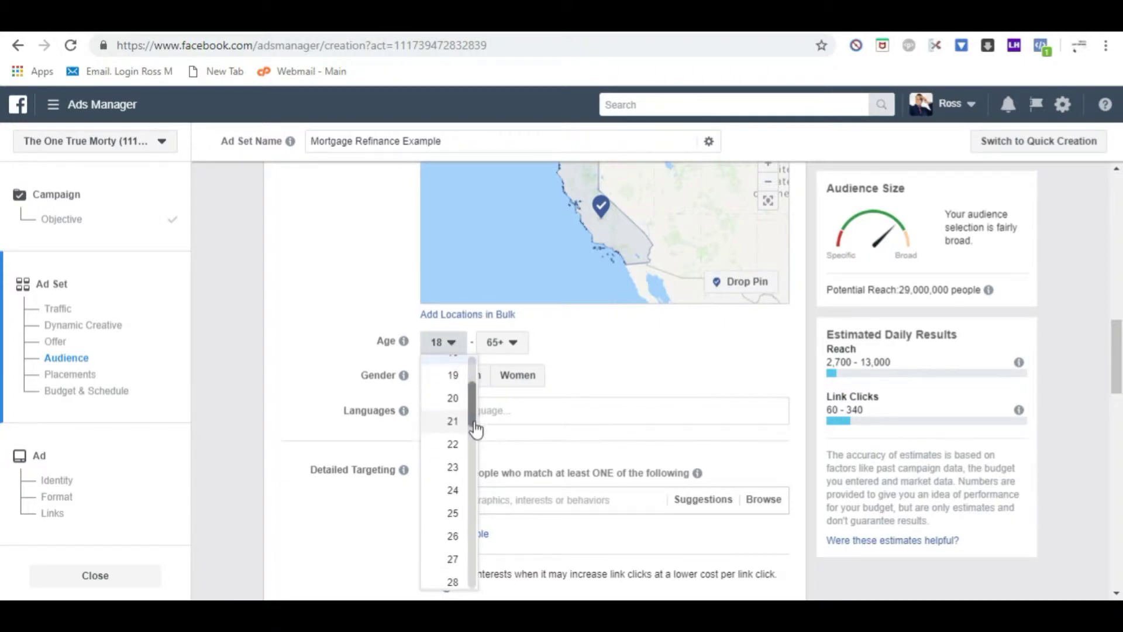
left_click(454, 491)
left_click(509, 349)
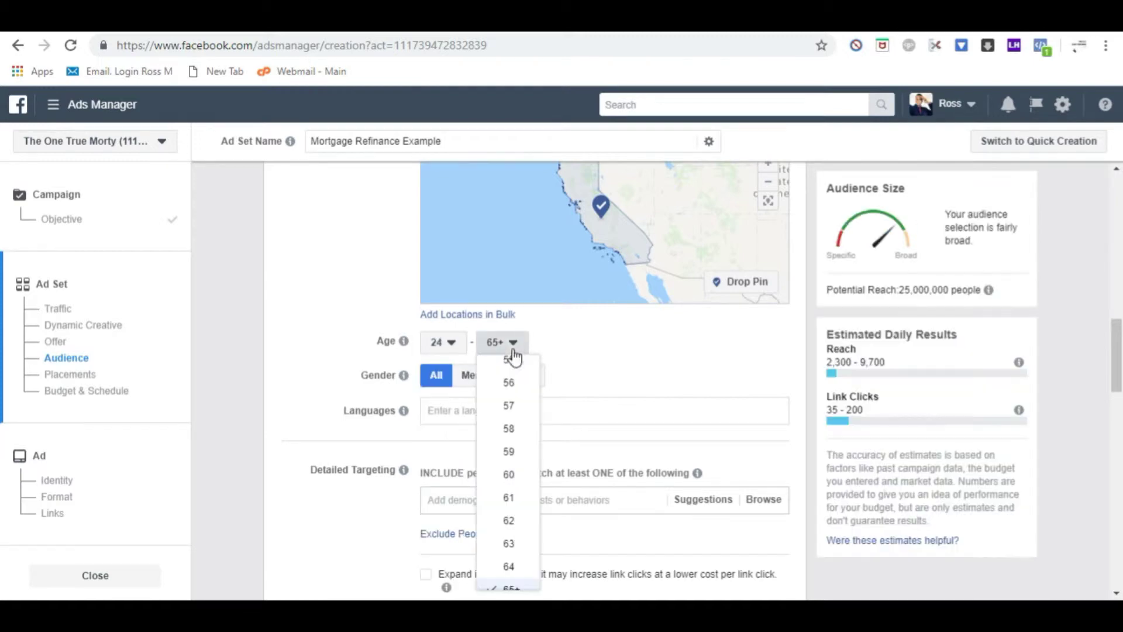
left_click_drag(534, 568, 530, 528)
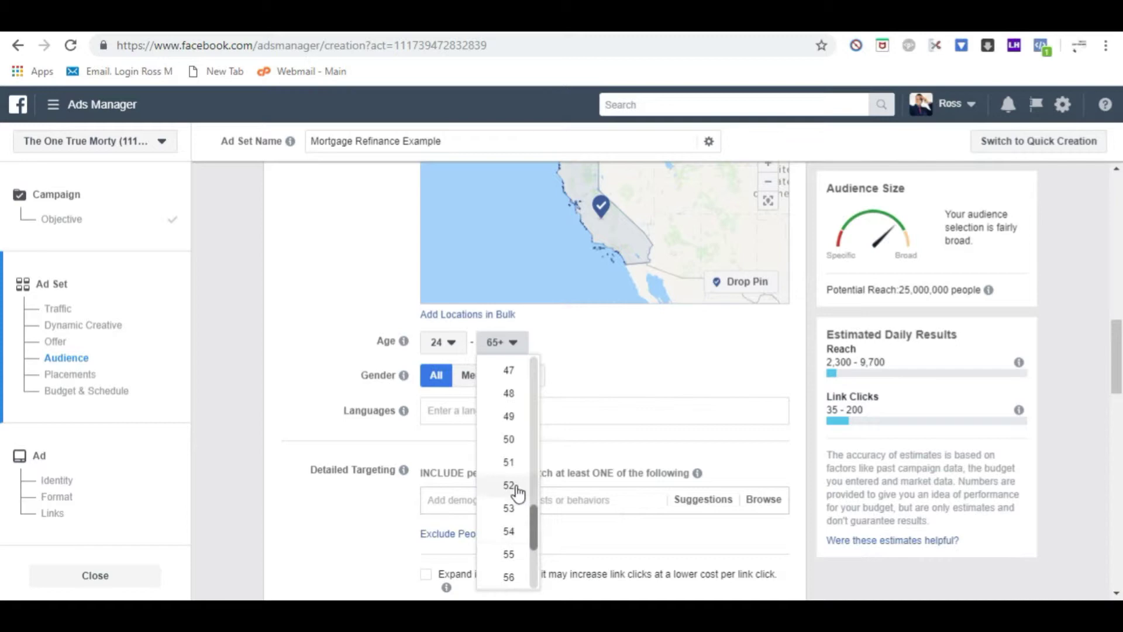
left_click(510, 439)
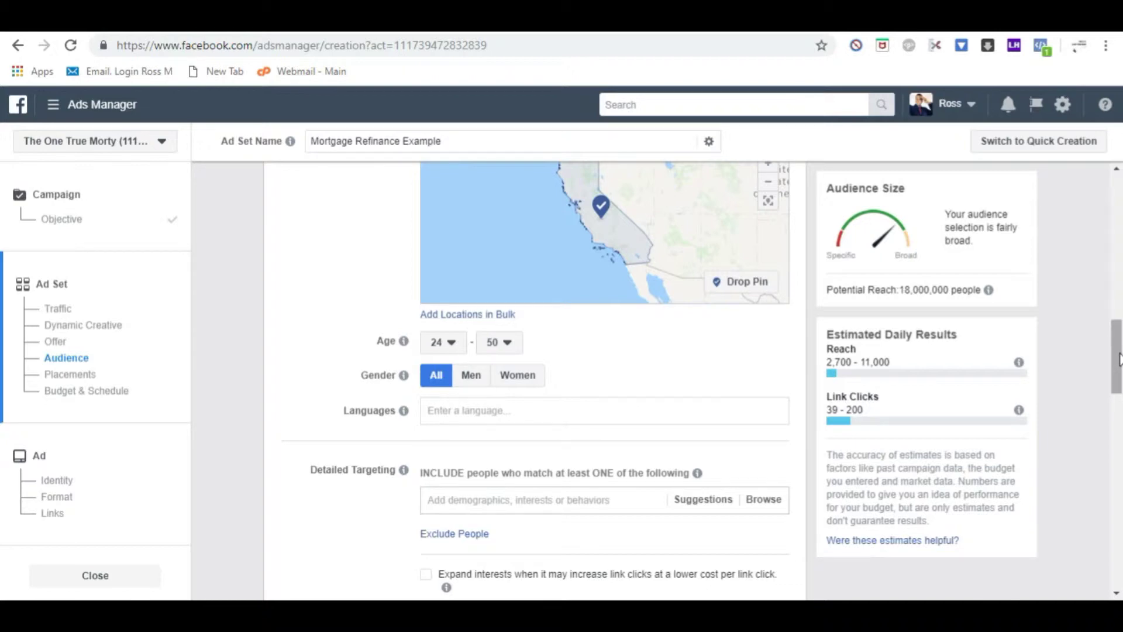
Step: Search detailed targeting for "mortgage" and include the Mortgage loans interest
left_click_drag(1118, 359, 1118, 383)
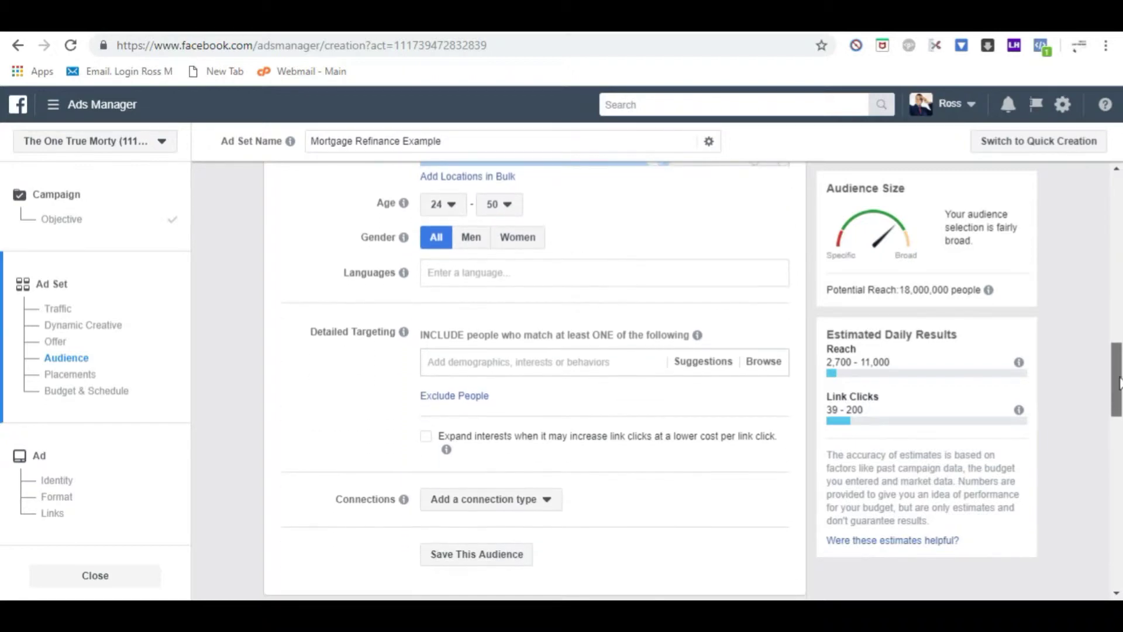
left_click(551, 358)
type("mortgage")
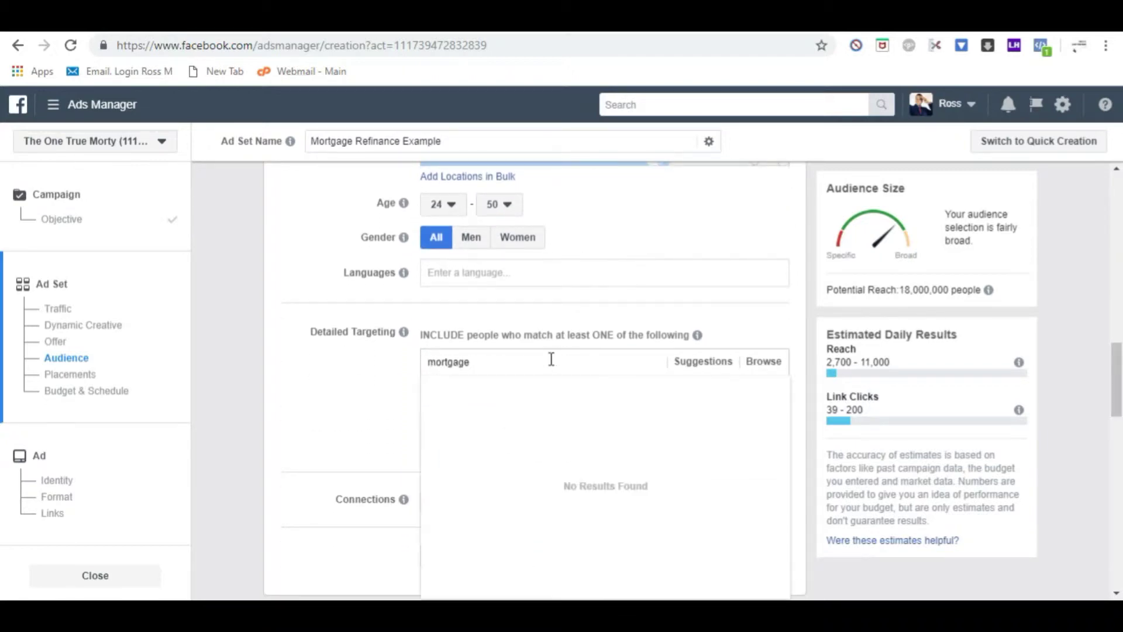
left_click(634, 403)
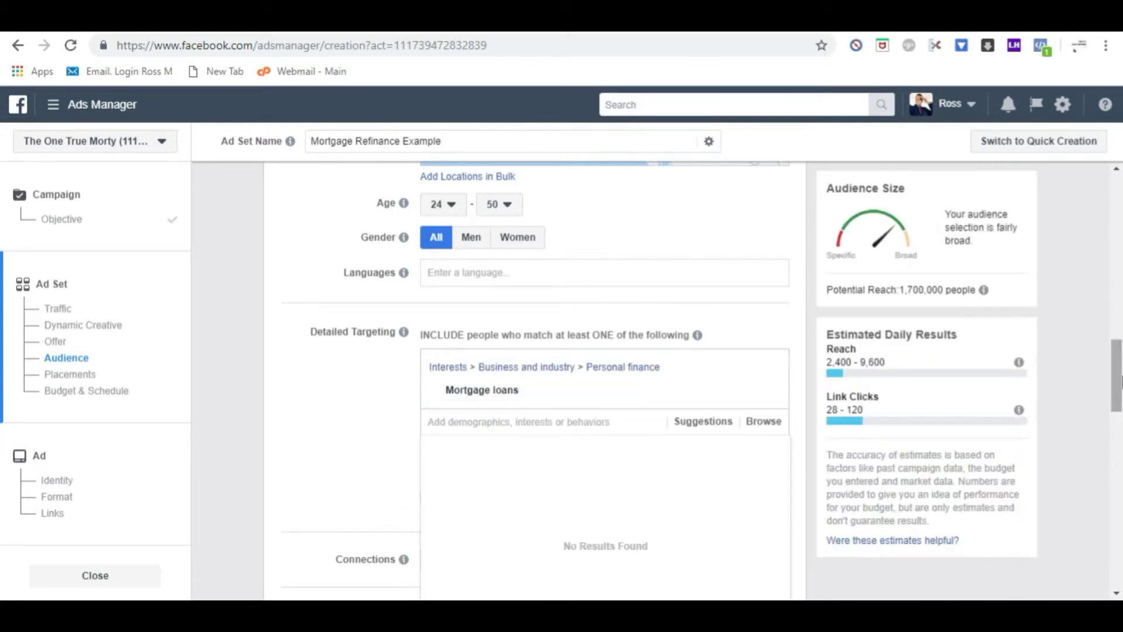
left_click_drag(1119, 381, 1119, 324)
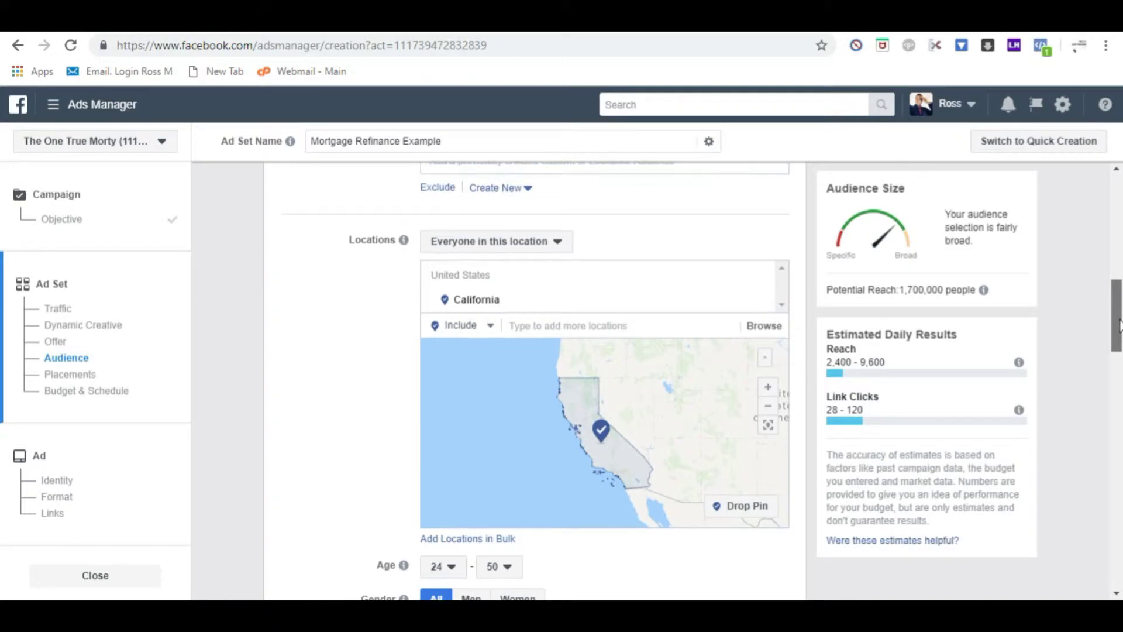
Step: Narrow the audience to people who must also match the Married relationship status, and check the potential reach
scroll(437, 404, "down", 9)
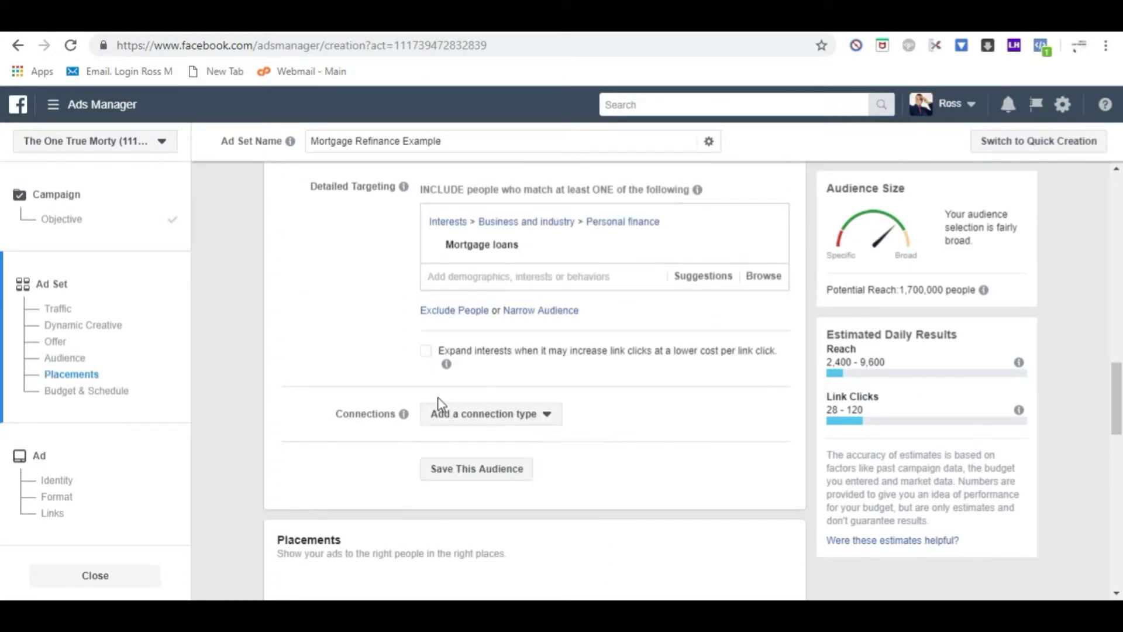
left_click(542, 310)
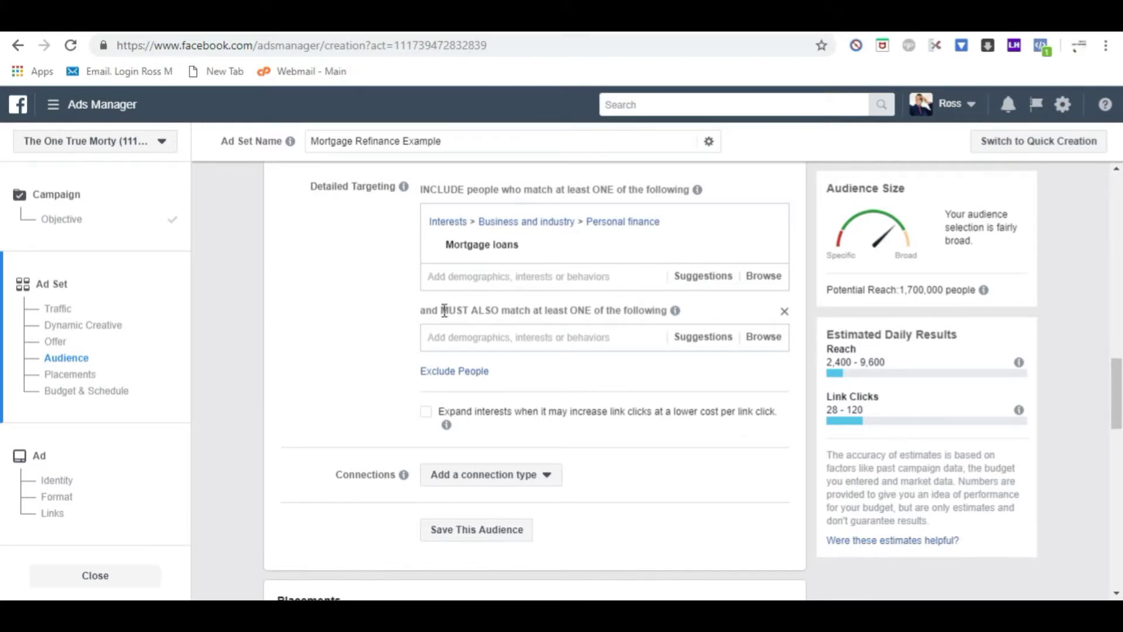
left_click_drag(443, 310, 649, 334)
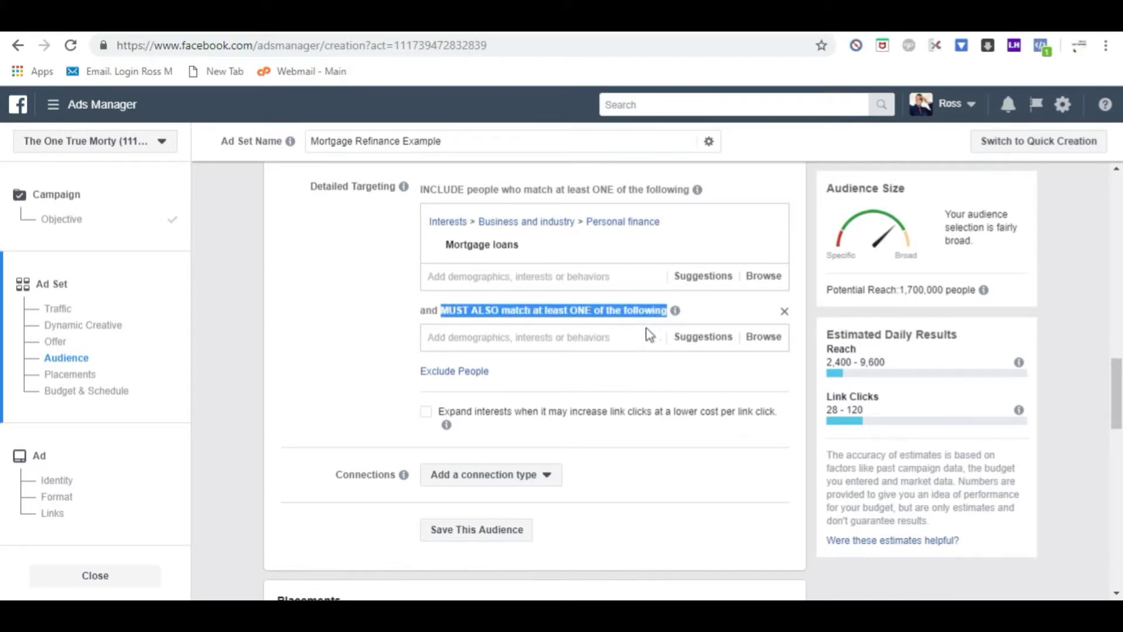
left_click(603, 339)
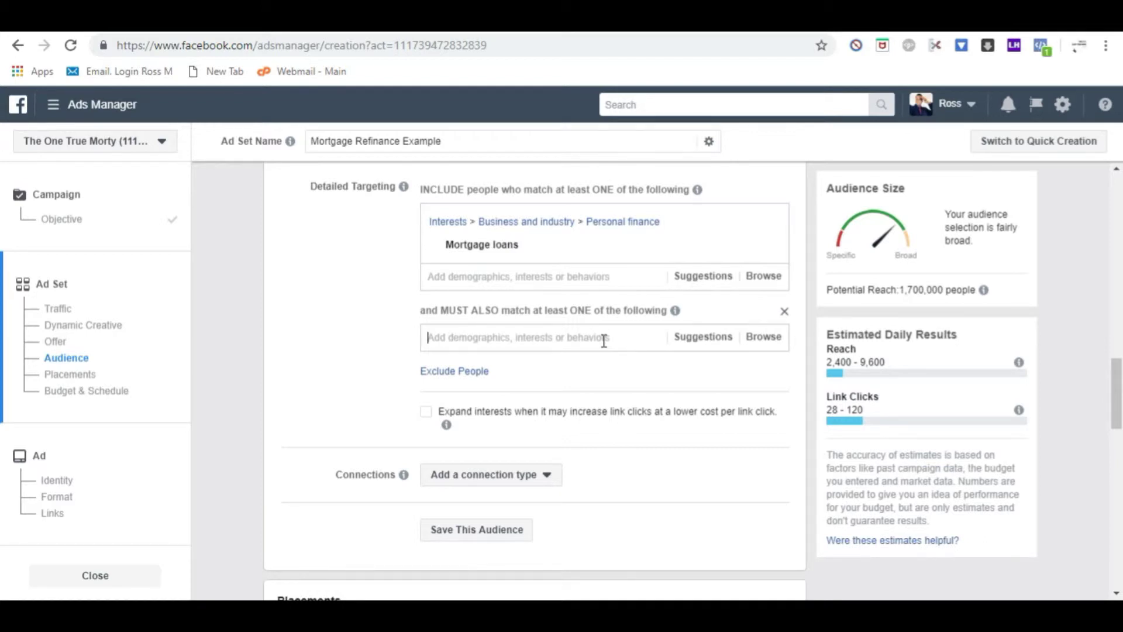
type("married")
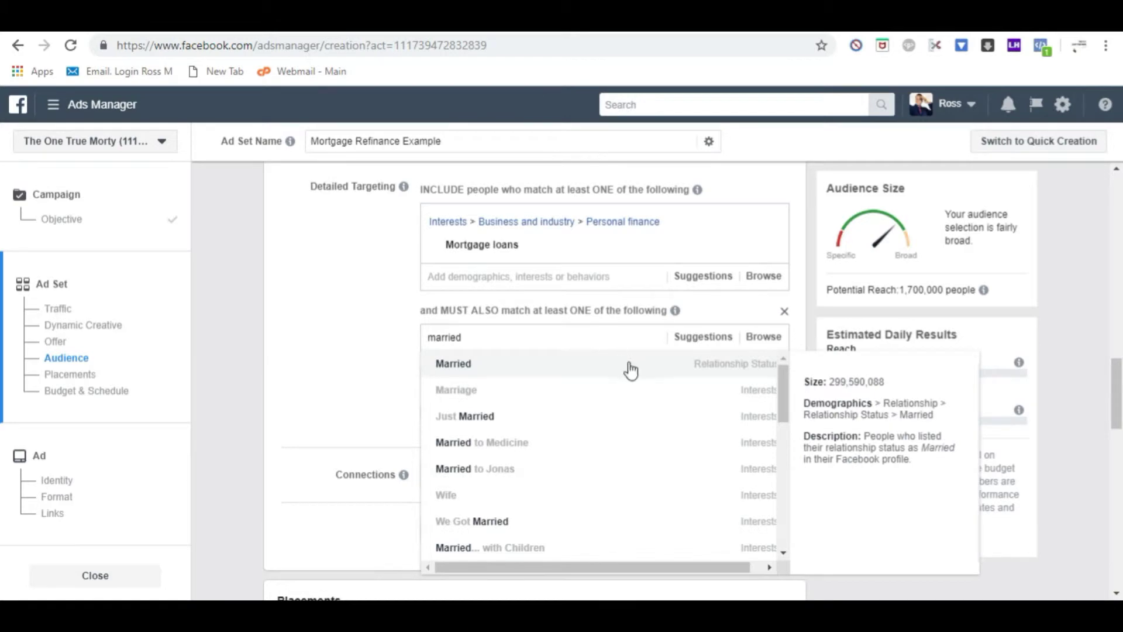
left_click(630, 370)
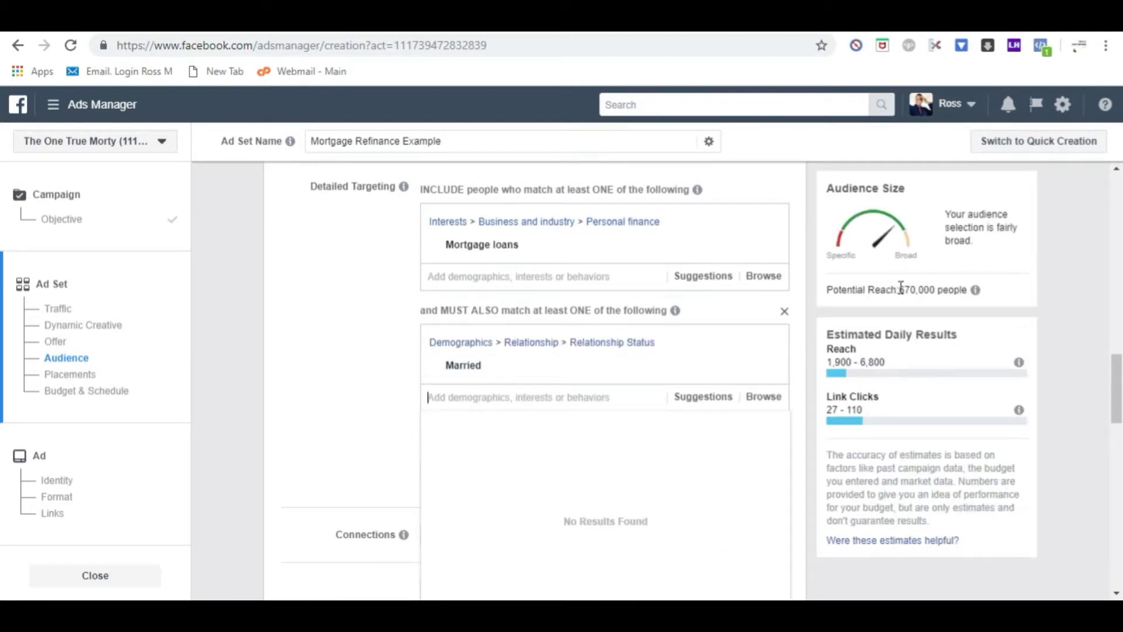
left_click_drag(898, 290, 961, 289)
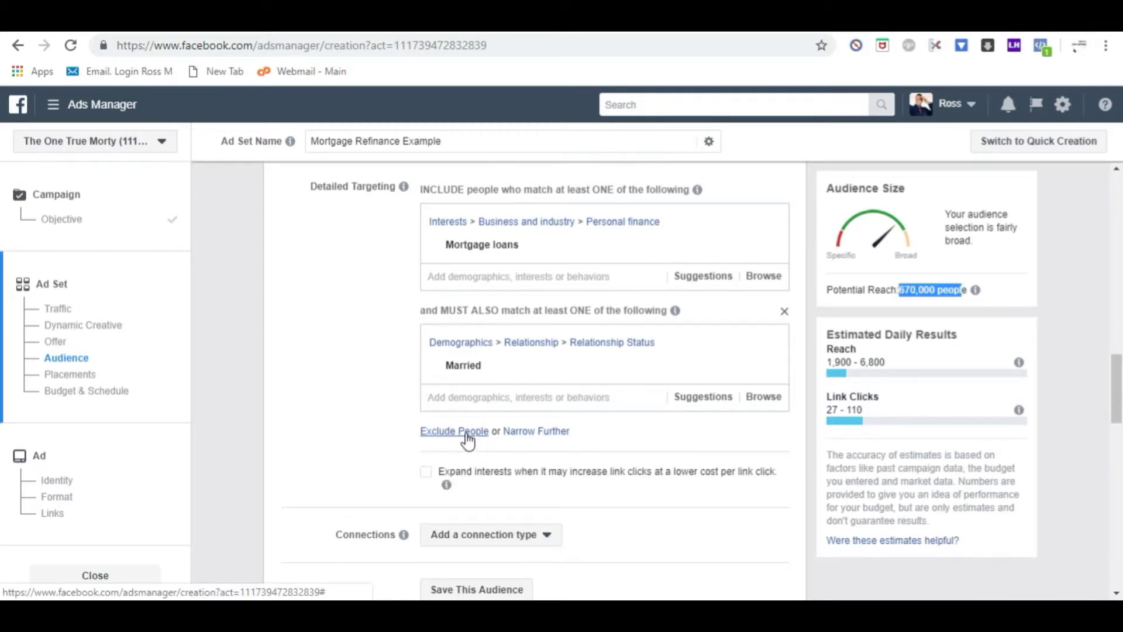
Step: Exclude people with the job title Mortgage Loan Officer, found by searching for "loan officer"
left_click(471, 436)
left_click(503, 485)
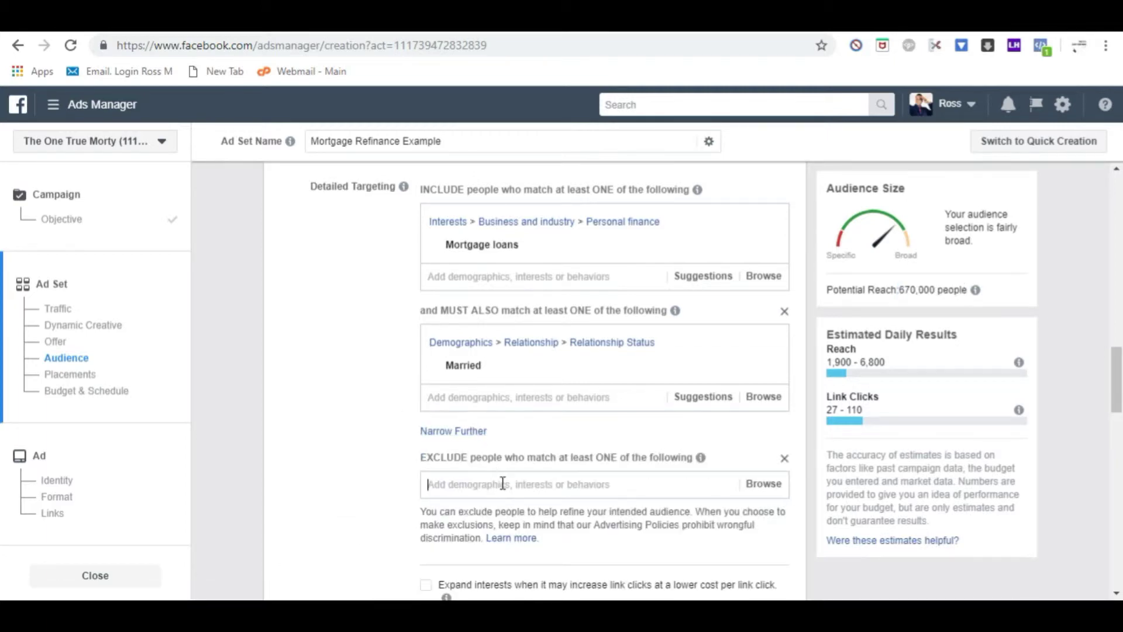
type("loan officer")
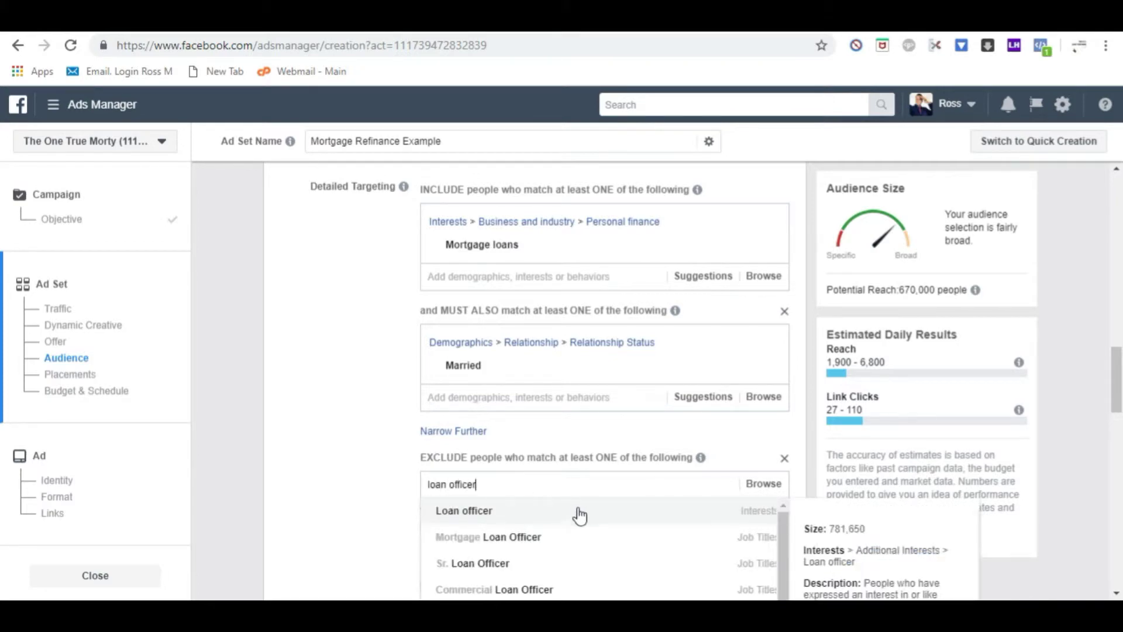
left_click_drag(1118, 384, 1117, 410)
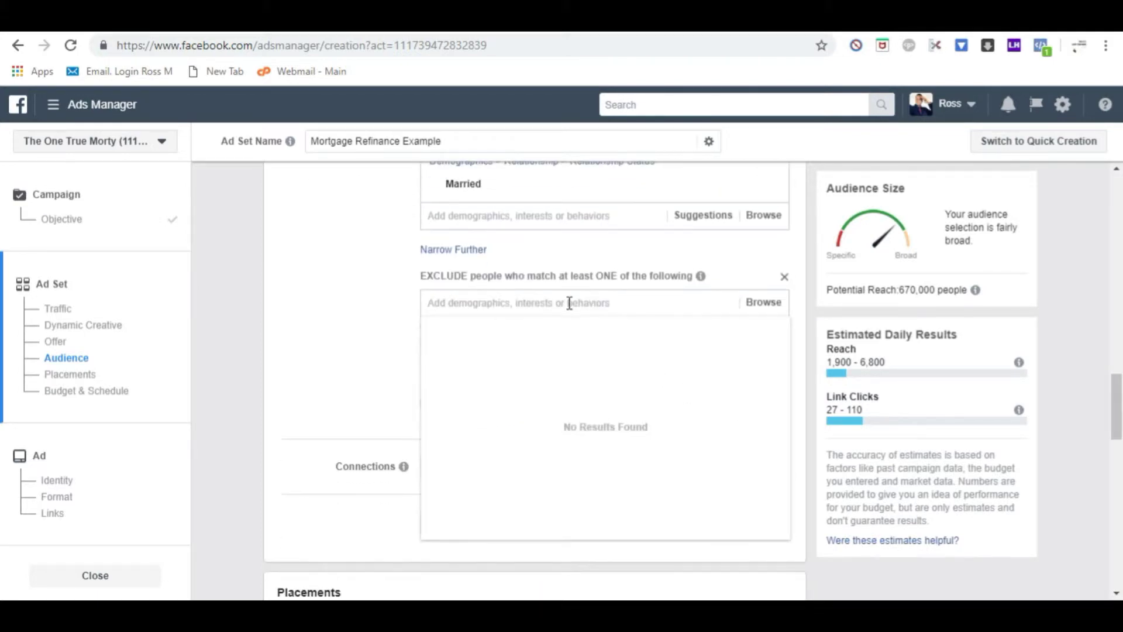
type("loan officer")
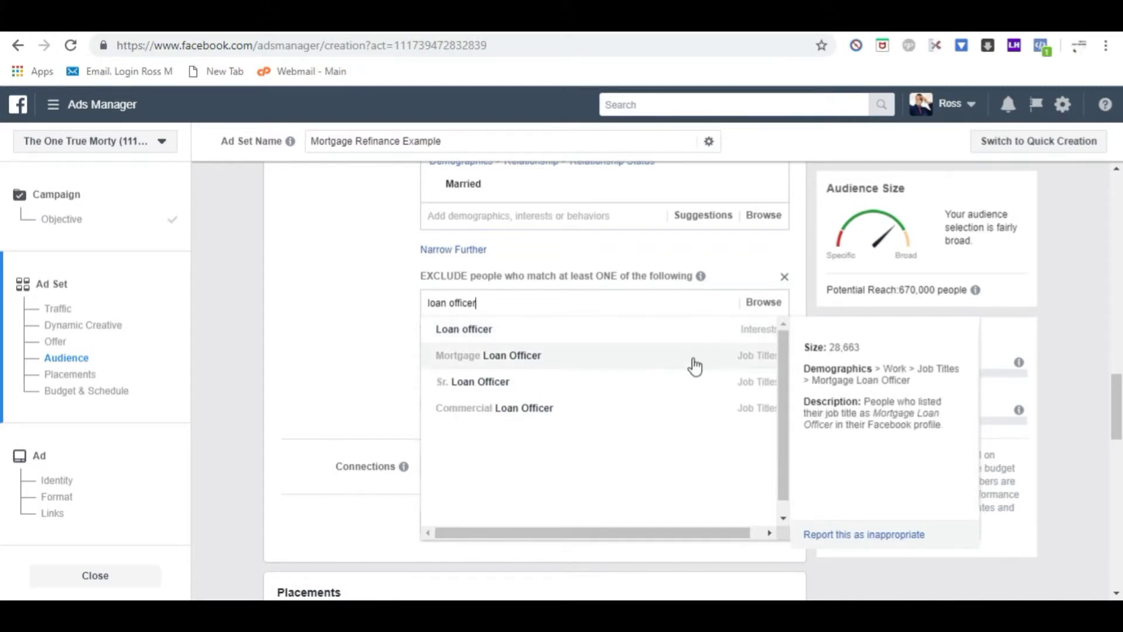
left_click(593, 362)
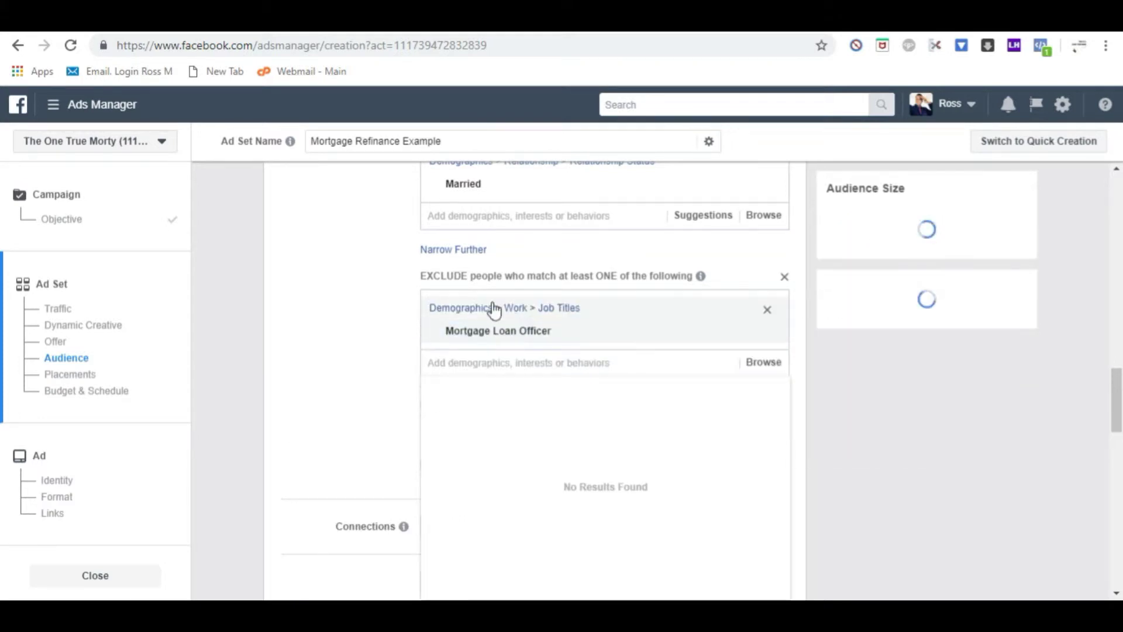
triple_click(410, 278)
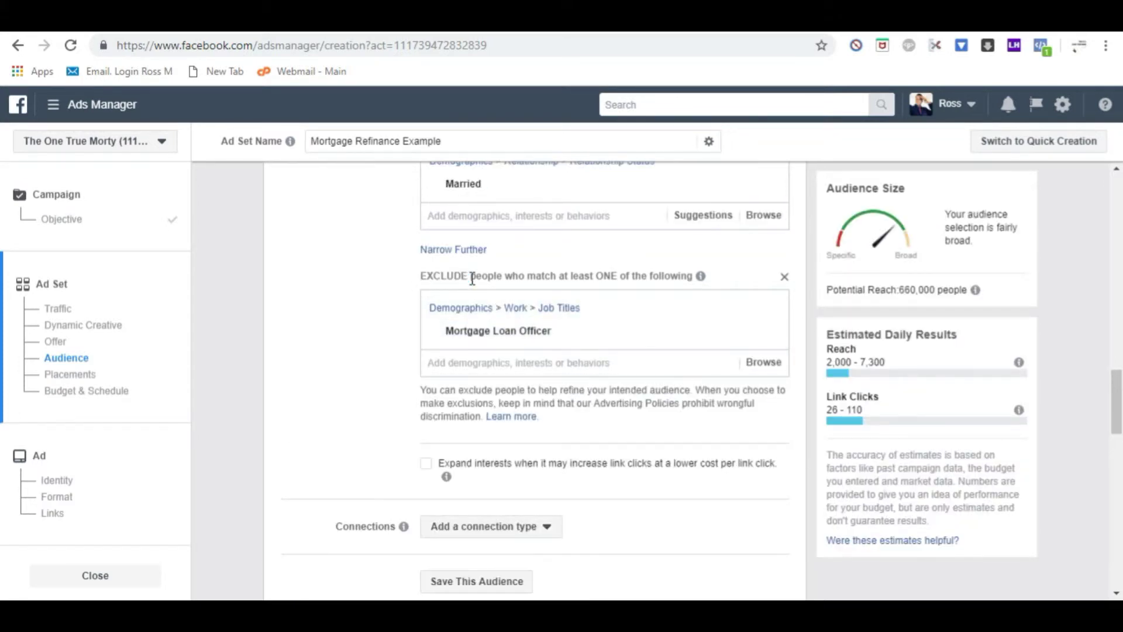
Step: Search the exclusions for "mortgage", also exclude the job title Mortgage Broker, and check the potential reach
left_click(531, 362)
type("mo")
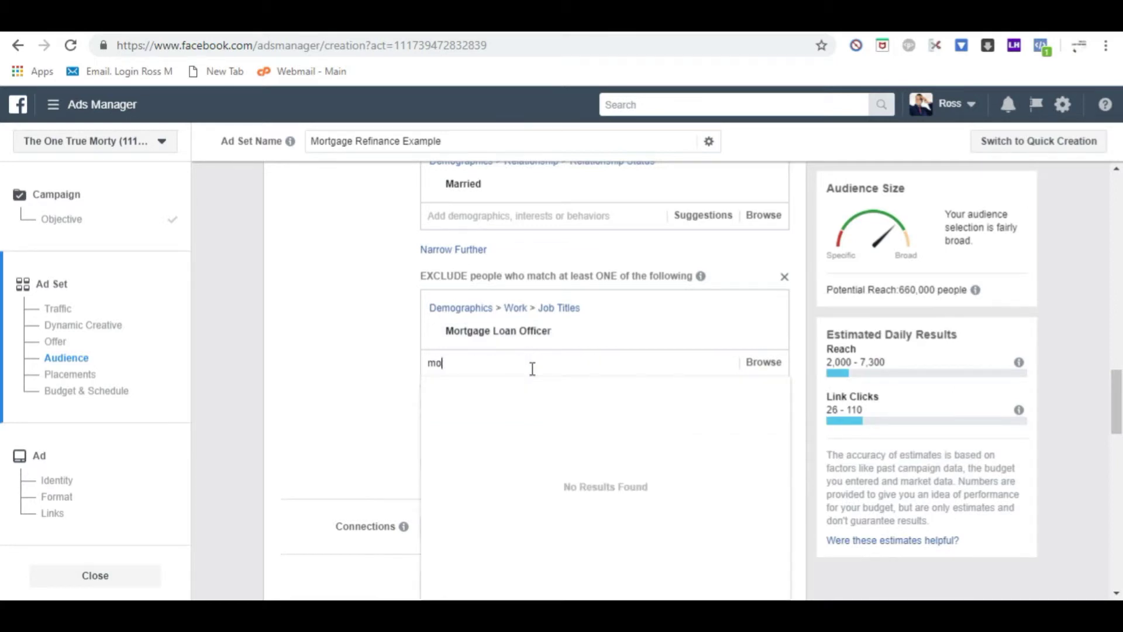
type("rtgage")
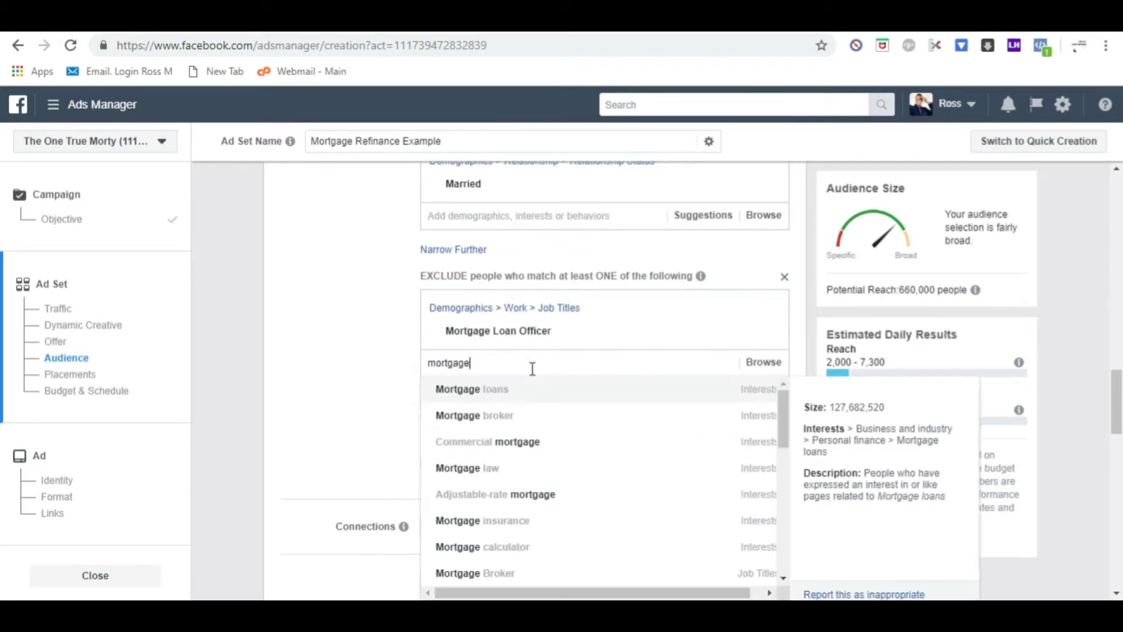
left_click_drag(786, 423, 788, 445)
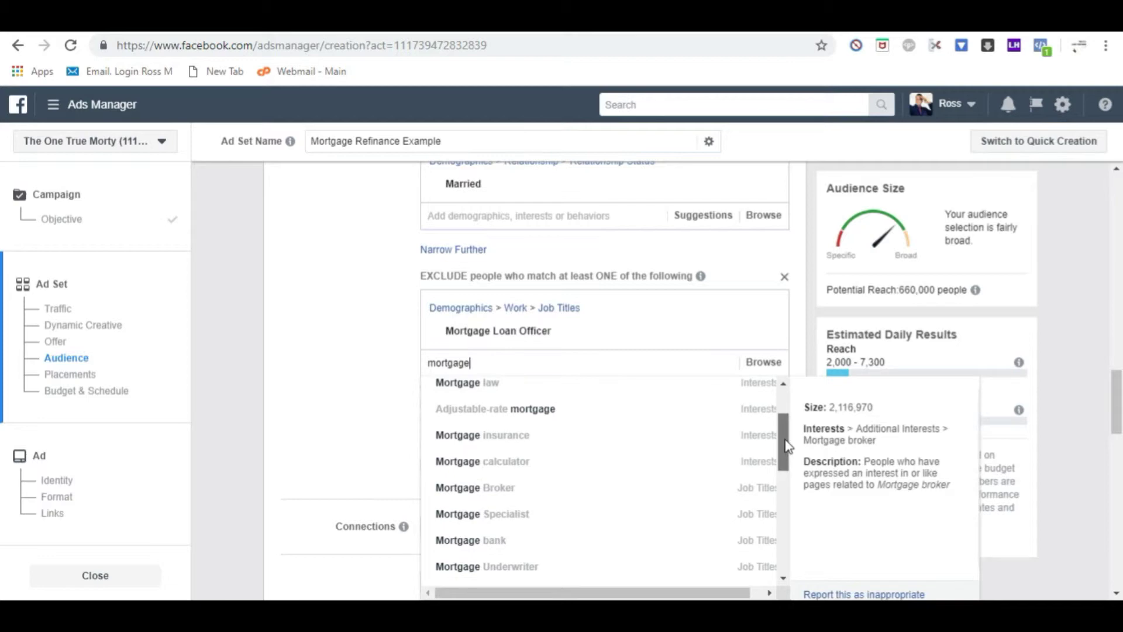
left_click(510, 487)
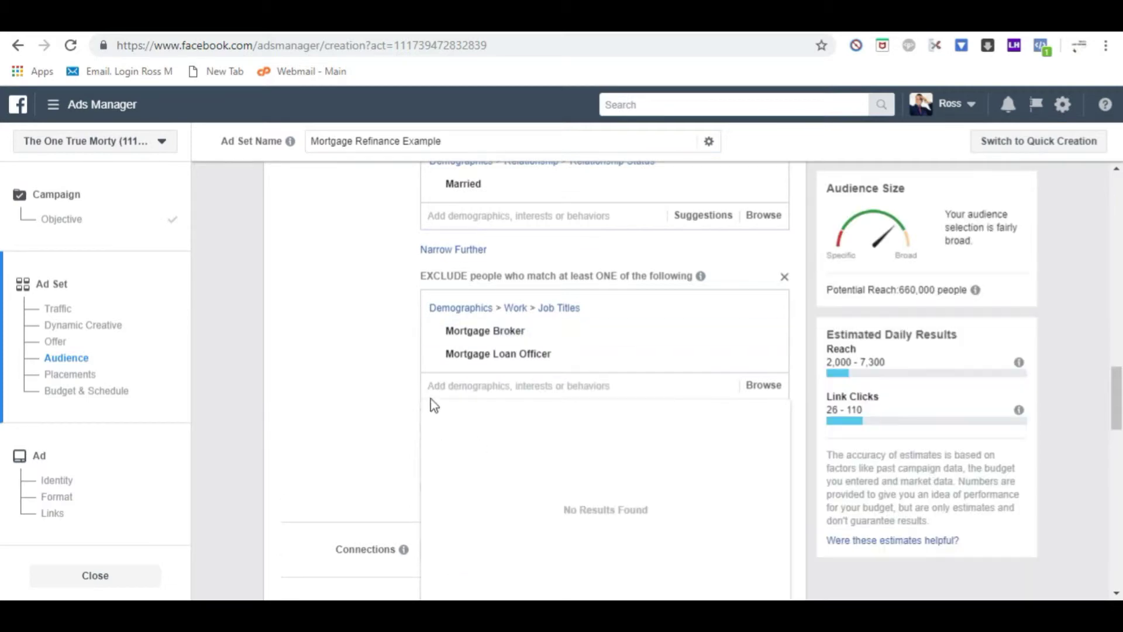
left_click(367, 374)
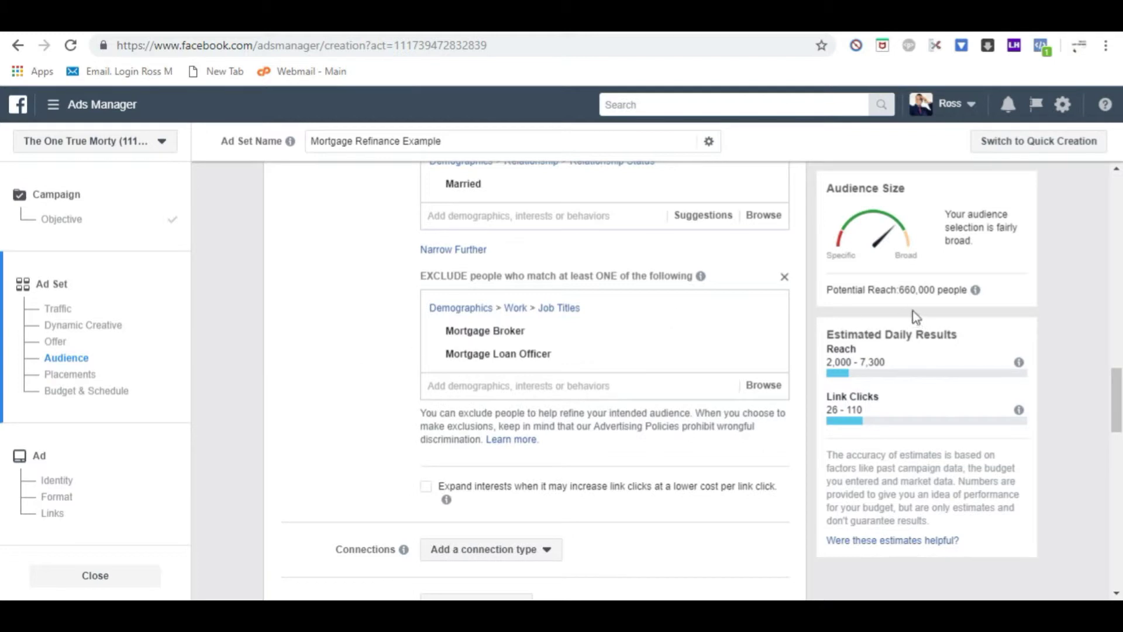
left_click_drag(903, 288, 929, 287)
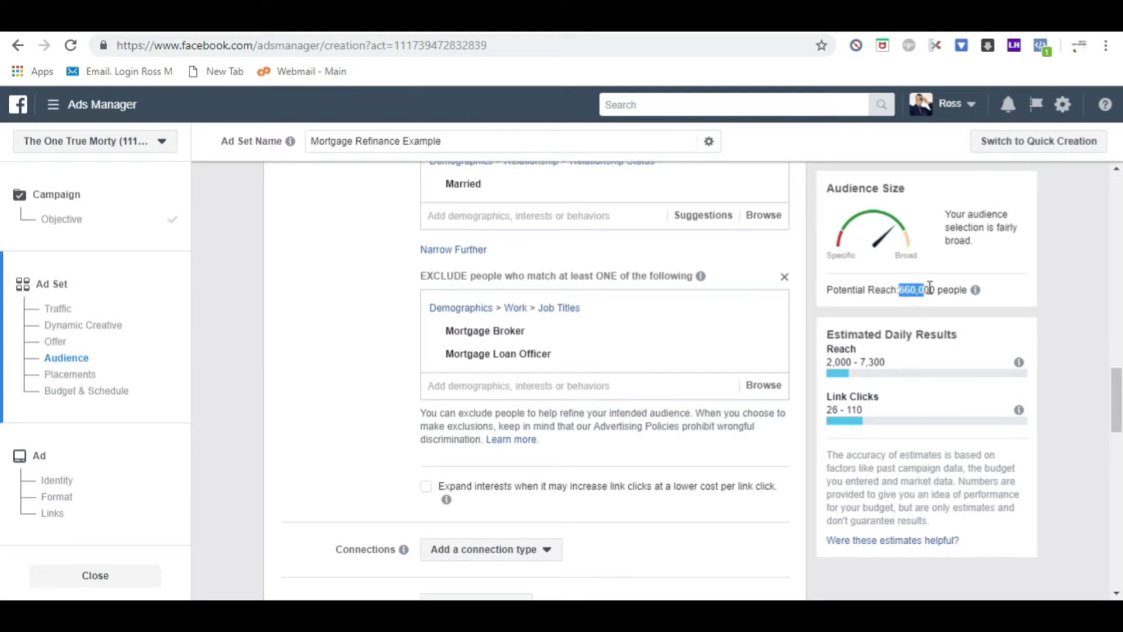
left_click(1085, 328)
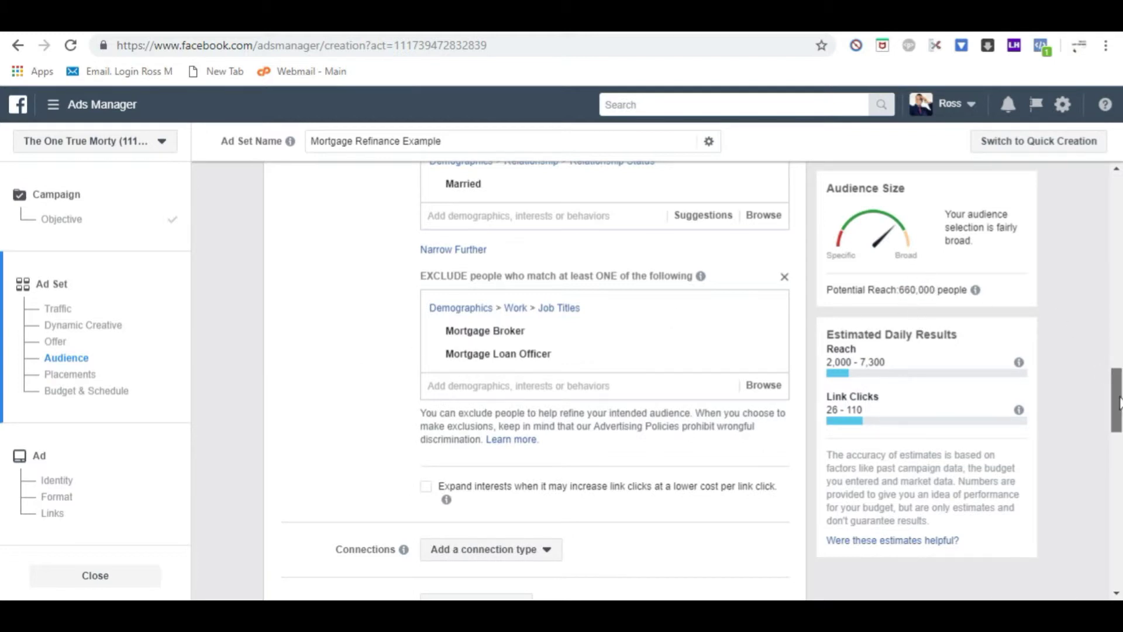
Step: Switch the ad set to Edit Placements and deselect Facebook Stories, Marketplace and Right Column
left_click_drag(1118, 403, 1118, 384)
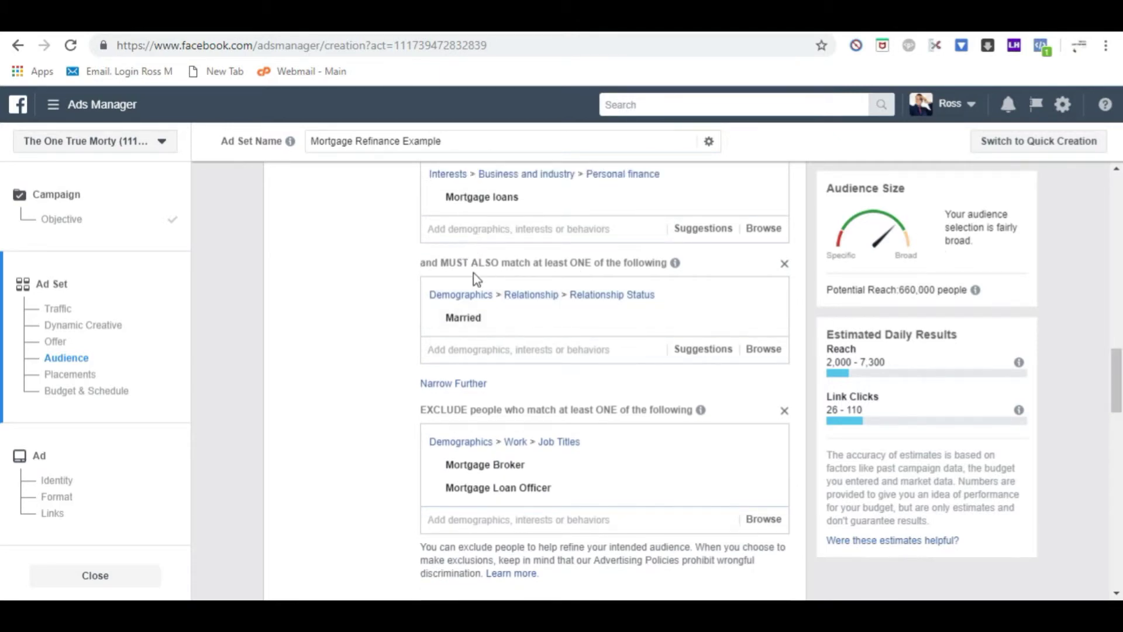
scroll(476, 281, "down", 4)
left_click_drag(1118, 415, 1118, 466)
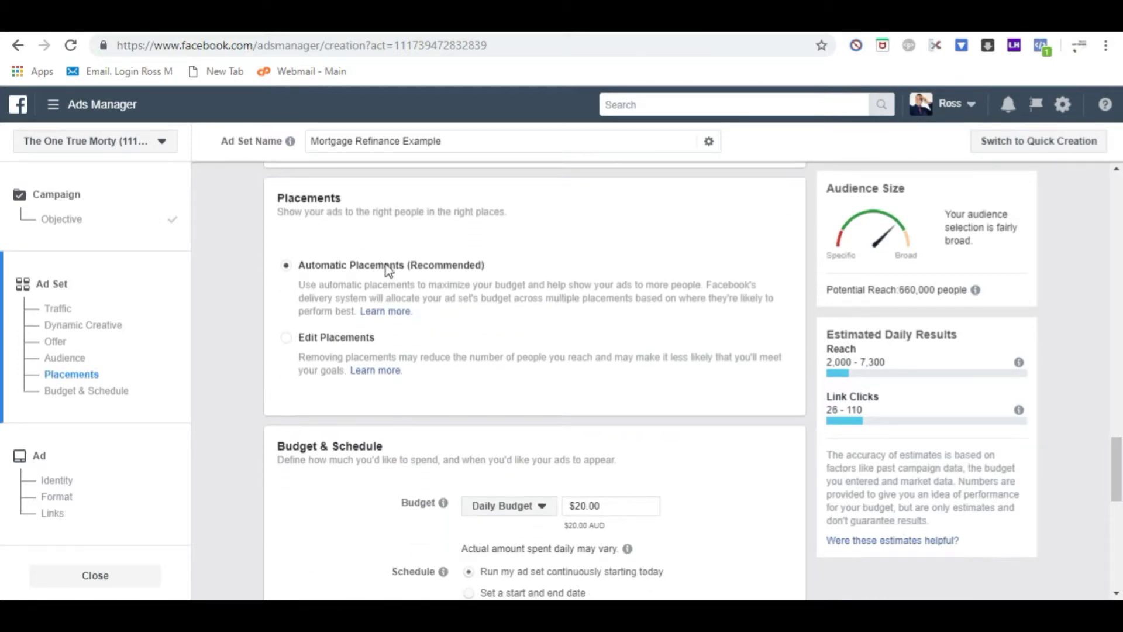
left_click(287, 338)
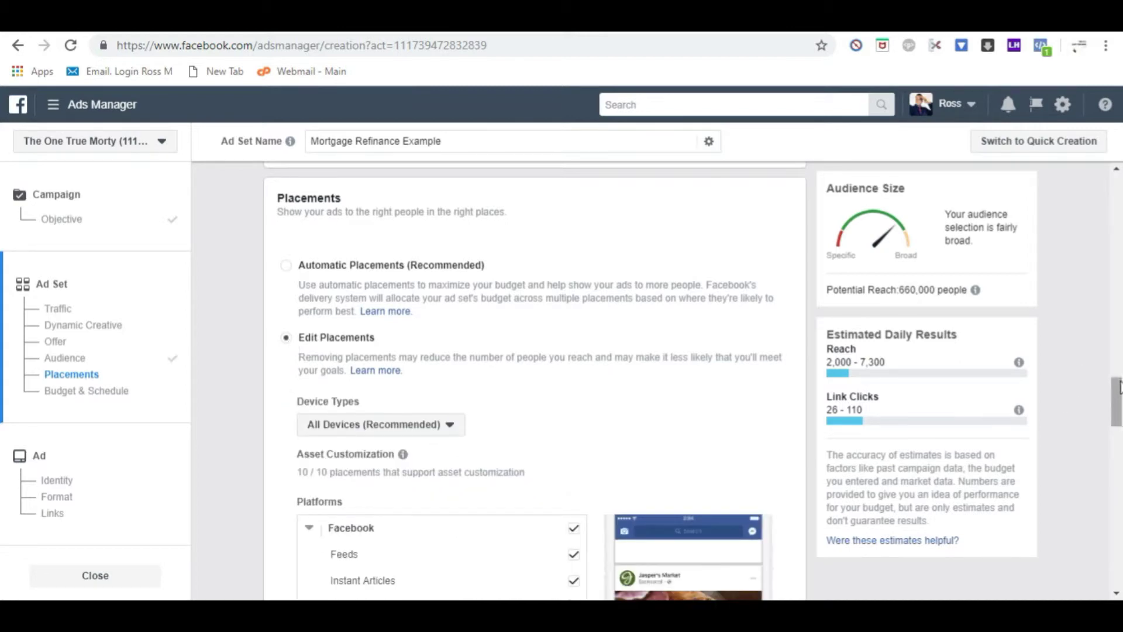
left_click_drag(1119, 400, 1119, 433)
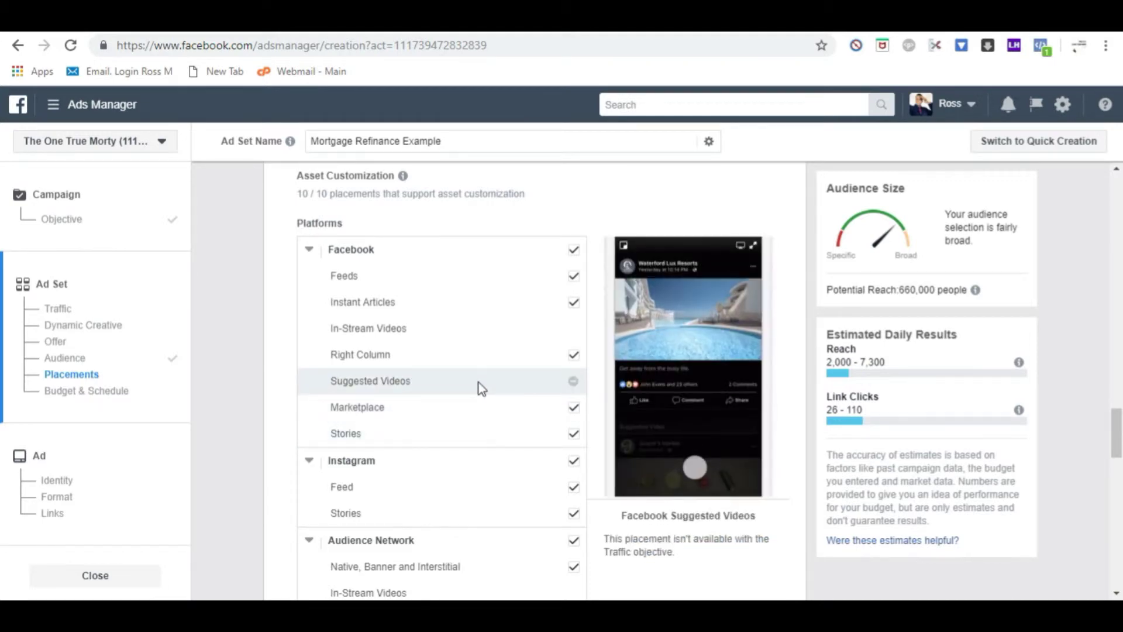
left_click(575, 435)
left_click(575, 425)
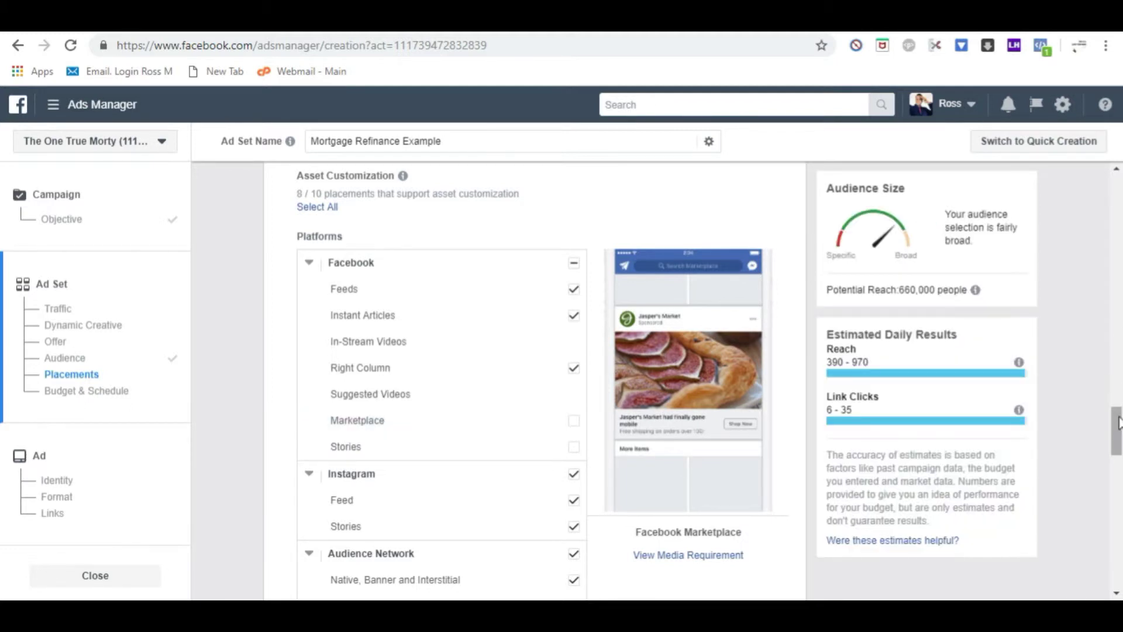
scroll(1117, 422, "down", 1)
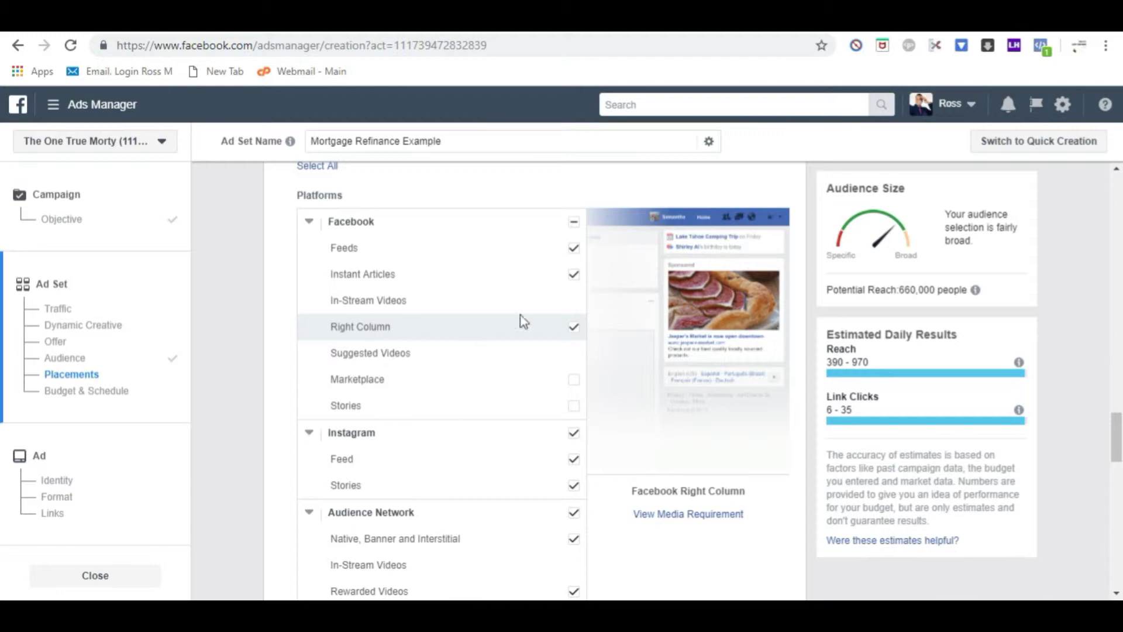
left_click(573, 329)
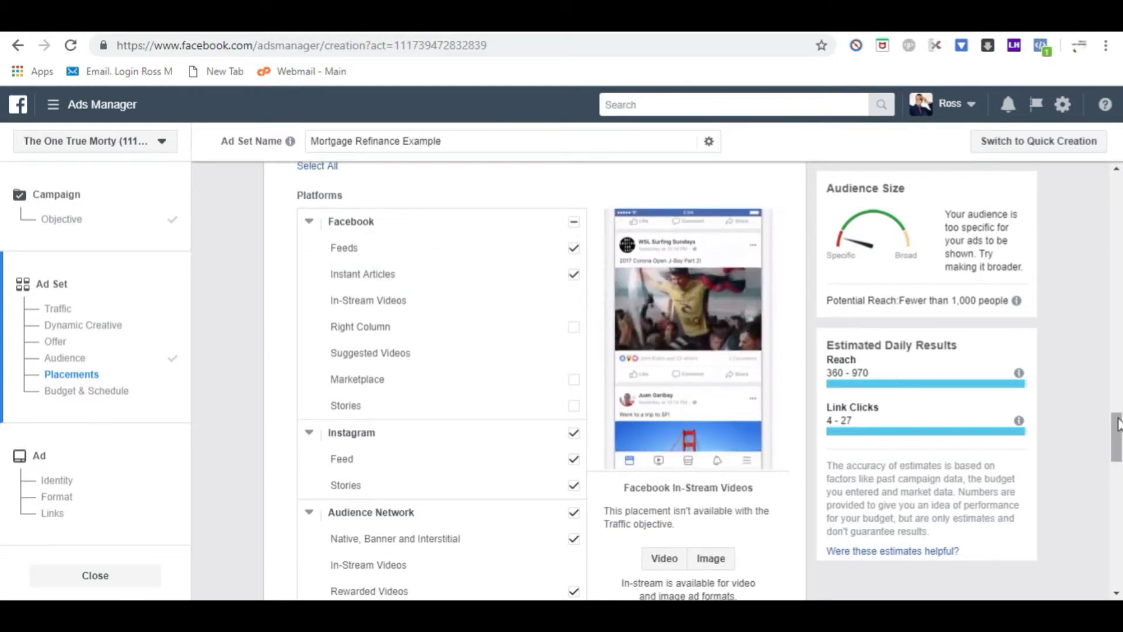
Step: Remove all Audience Network and Messenger placements from the ad set
scroll(420, 328, "down", 3)
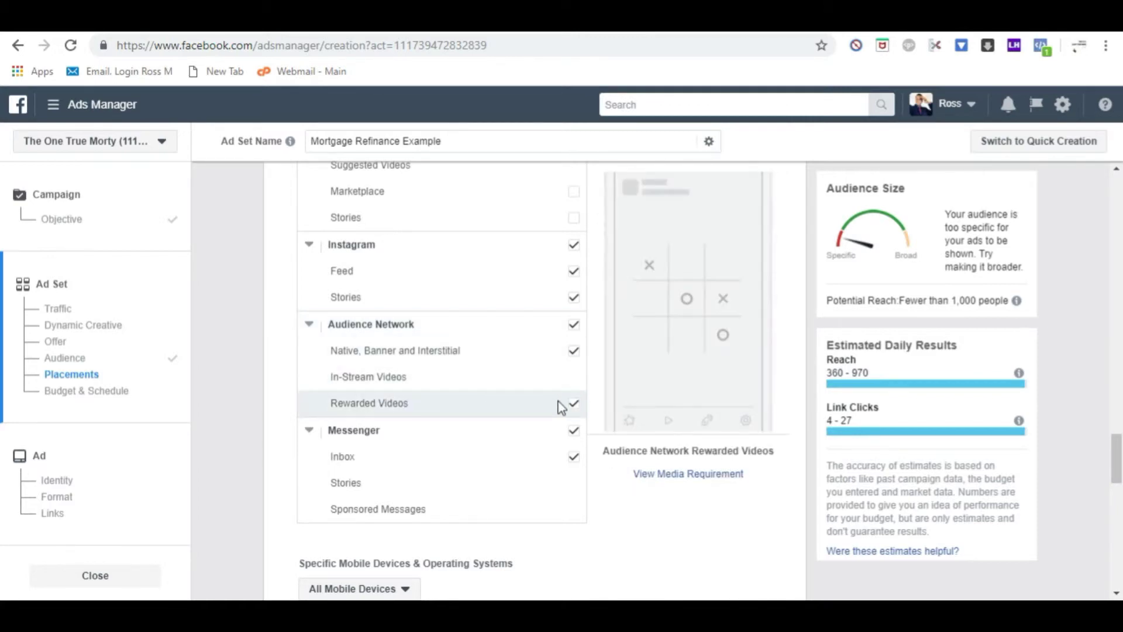
left_click(574, 325)
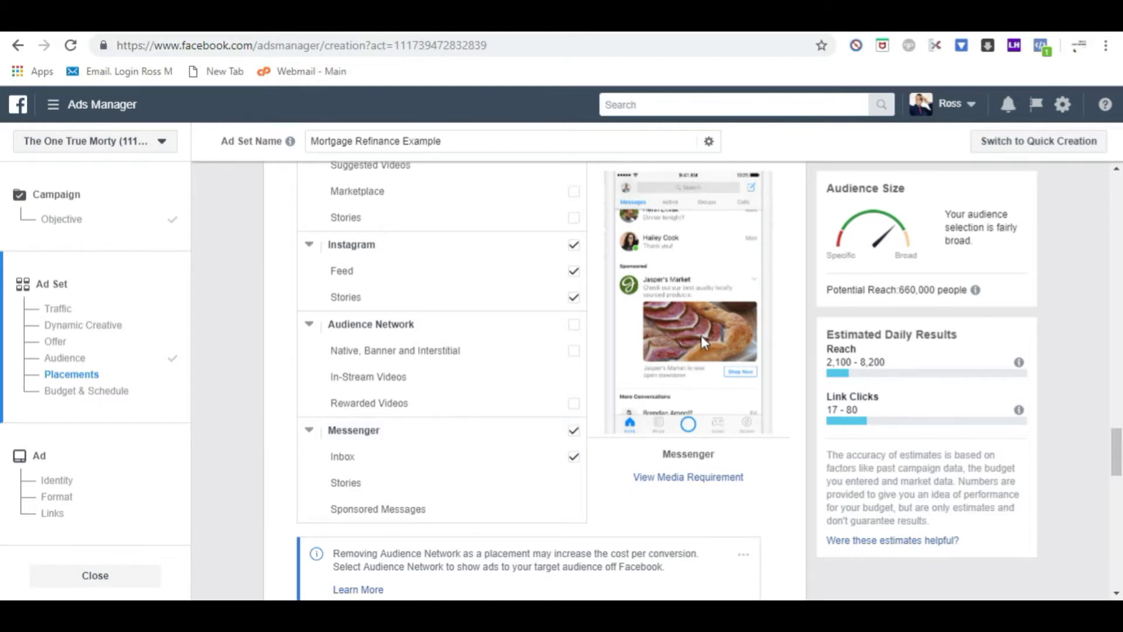
left_click(573, 431)
Step: Set the ad set's daily budget to $5.00
left_click_drag(1114, 468, 1114, 539)
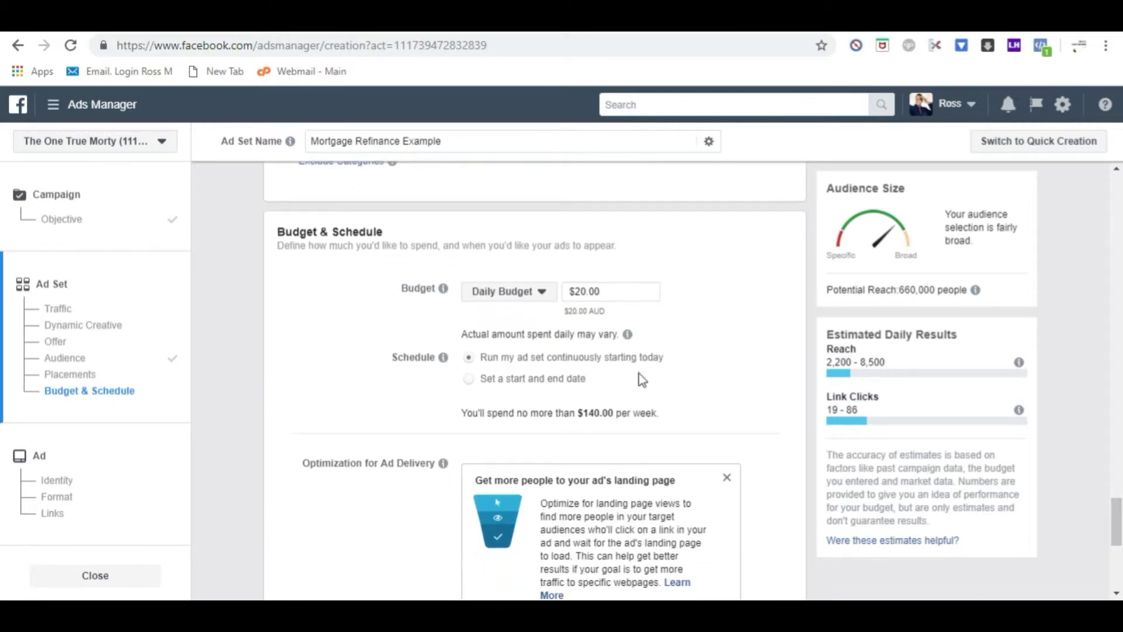
left_click(632, 293)
key("ctrl+a")
type("5")
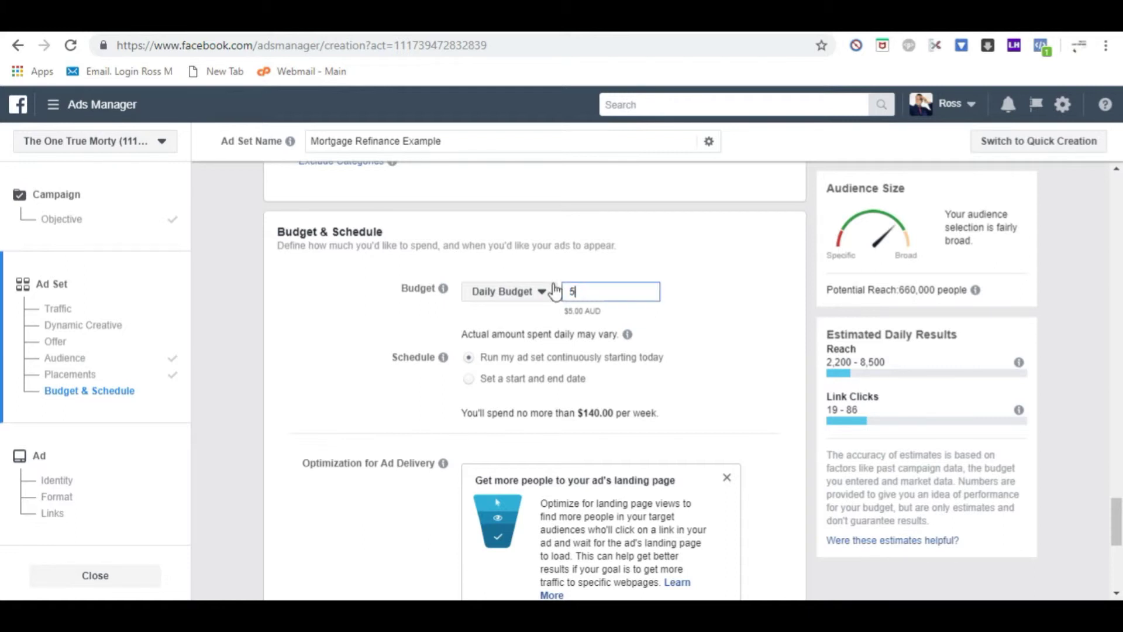
left_click(716, 301)
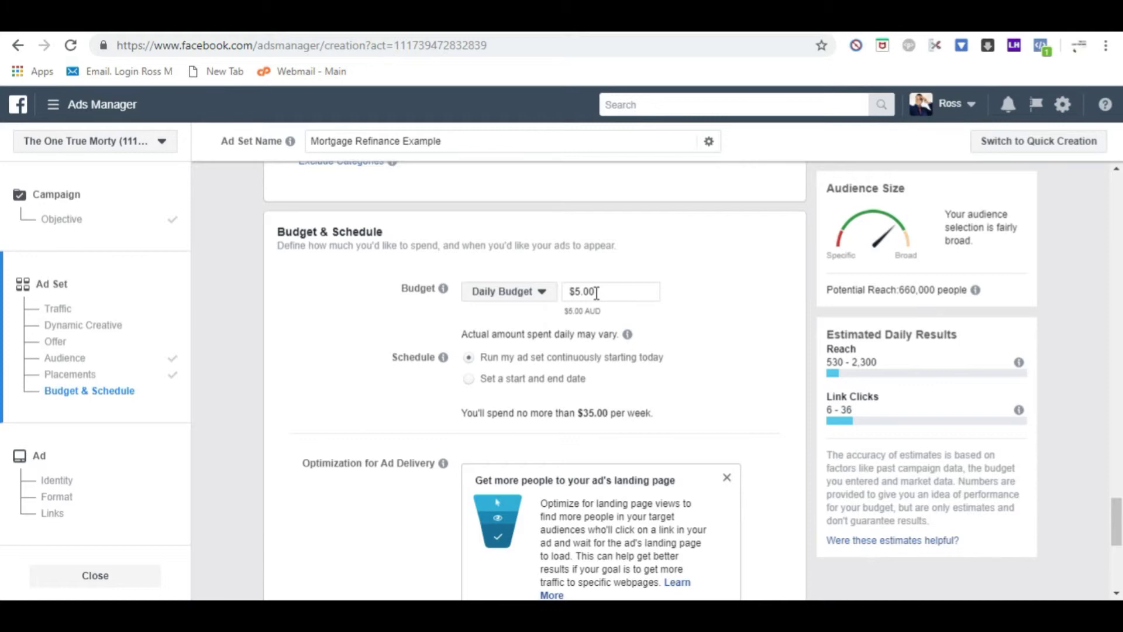
Step: Continue to the ad level and name the ad "Mortgage Refinance Example Married 24-50 m&w"
left_click_drag(1117, 512, 1117, 575)
left_click(773, 578)
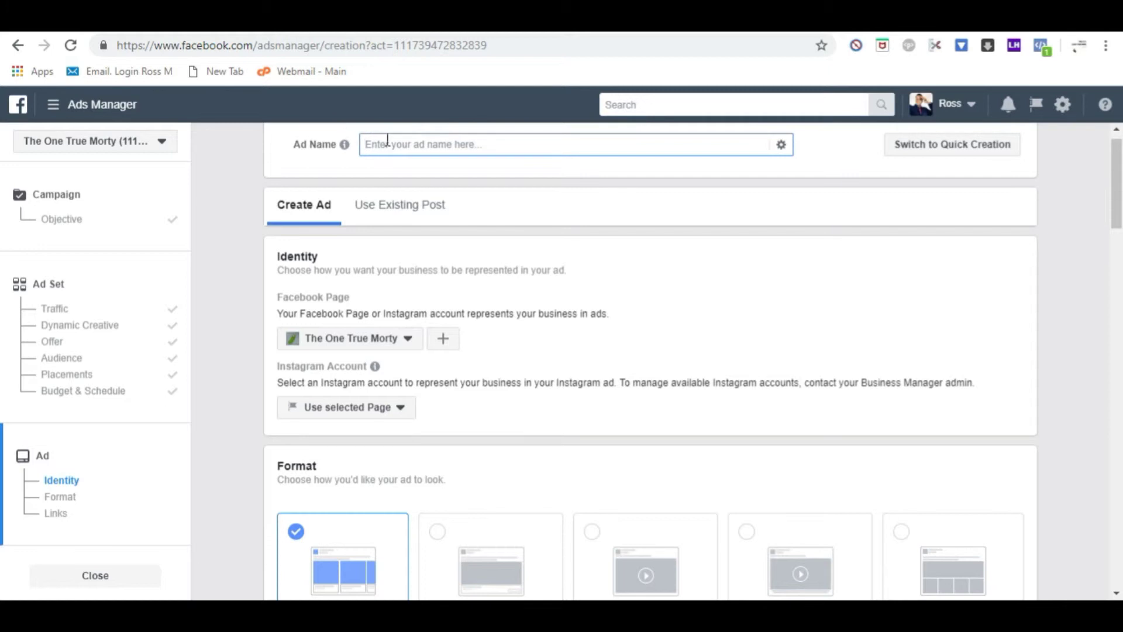
type("Mortgage Refinance Example")
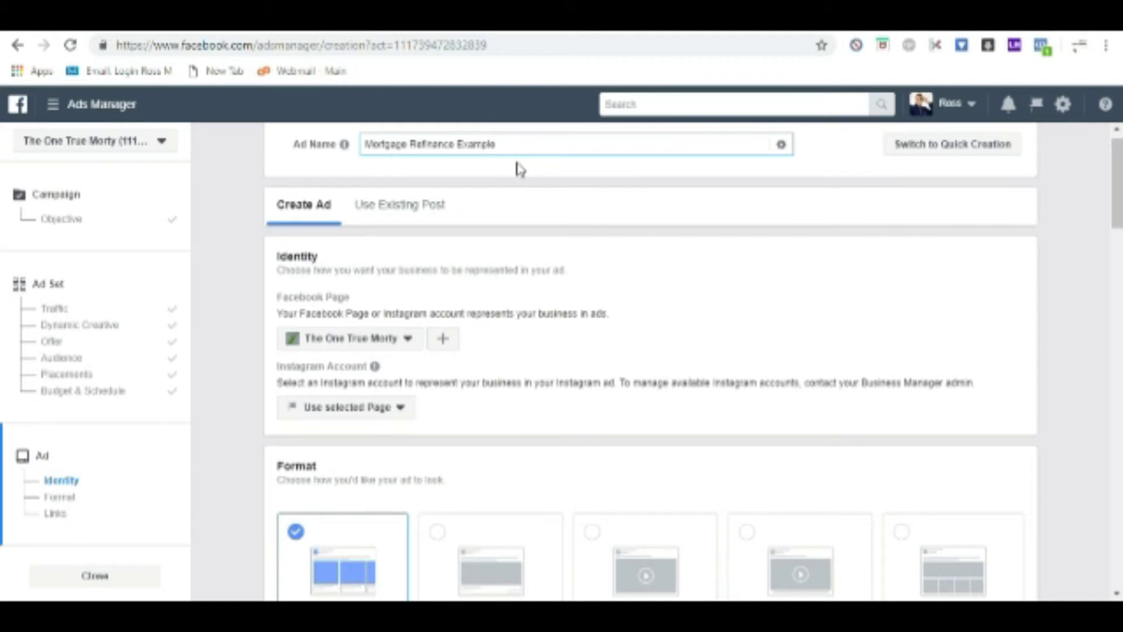
type("Married")
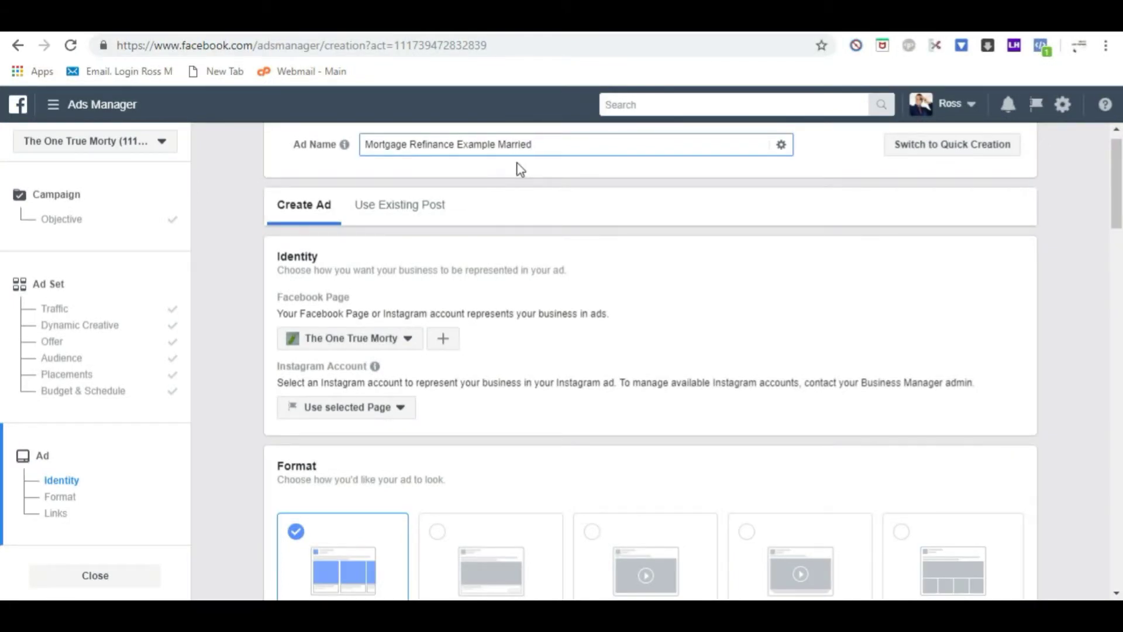
type(" 24-50 mobi")
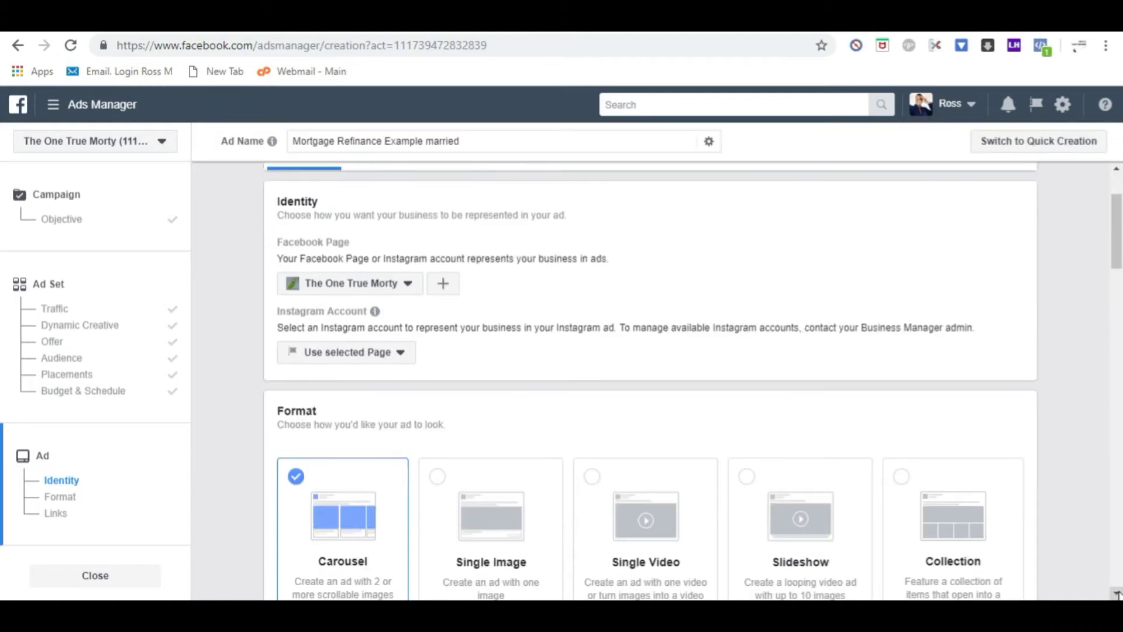
Step: Choose Single Image as the ad format
left_click(1118, 593)
left_click(1118, 593)
scroll(466, 466, "down", 5)
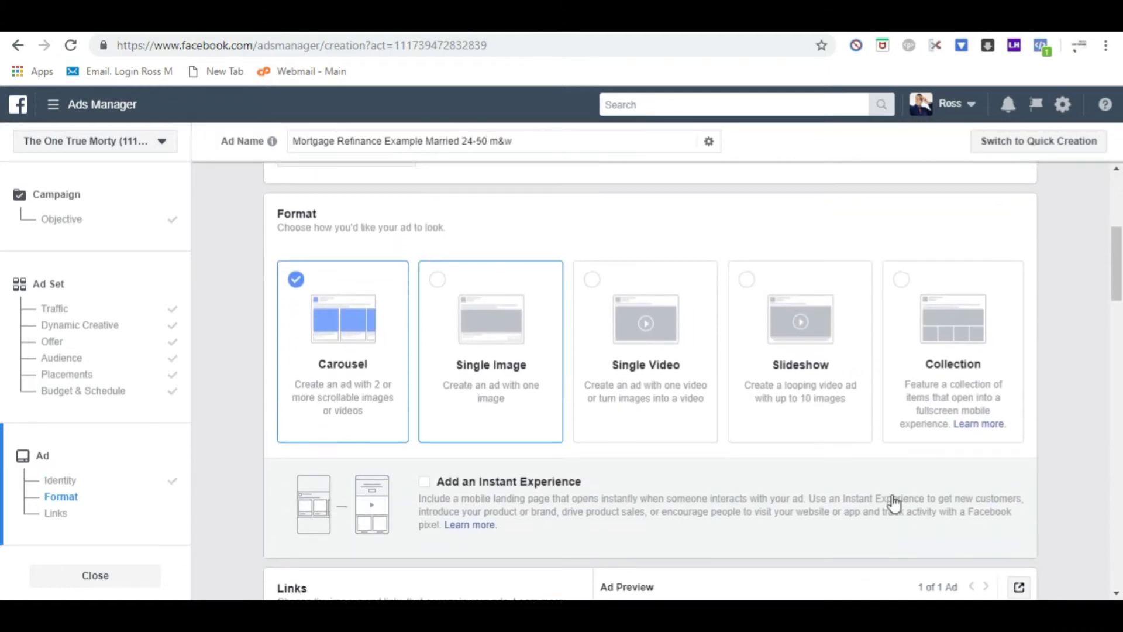
left_click(491, 339)
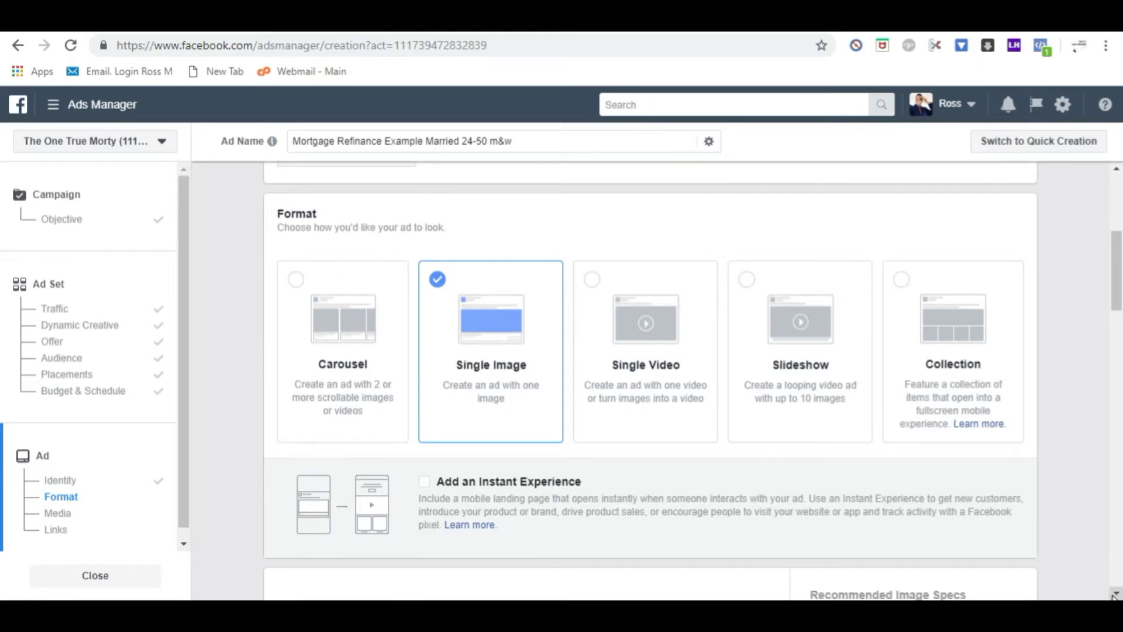
Step: Enter "Headline - Entice and create curiosity" as the ad's primary text in the Links section
left_click(1114, 593)
left_click(1114, 594)
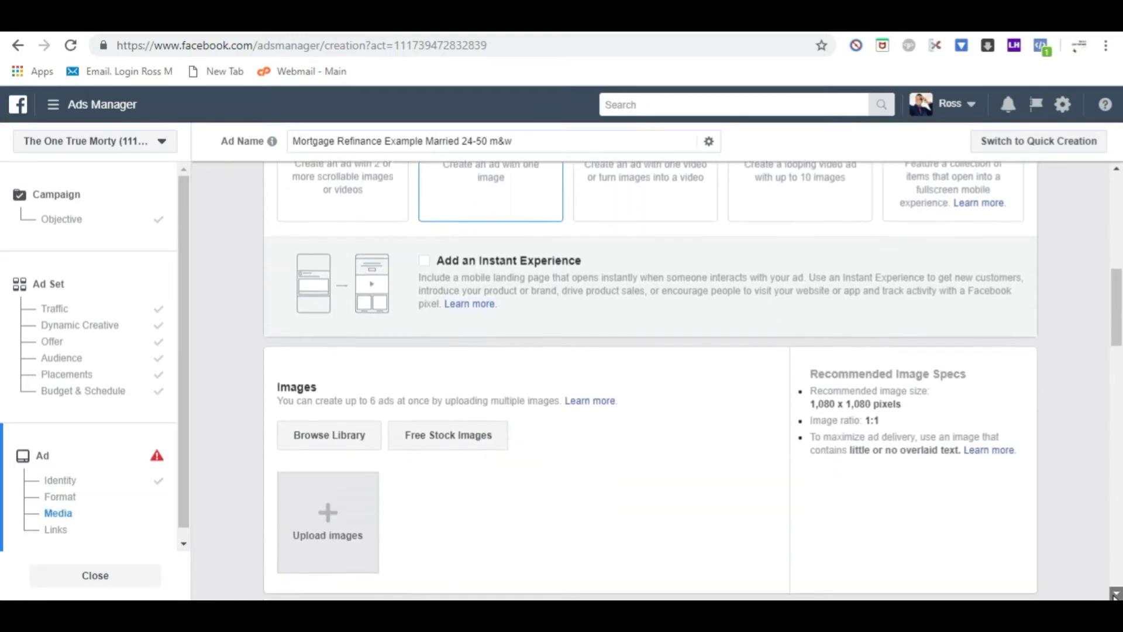
left_click_drag(1114, 594, 1115, 594)
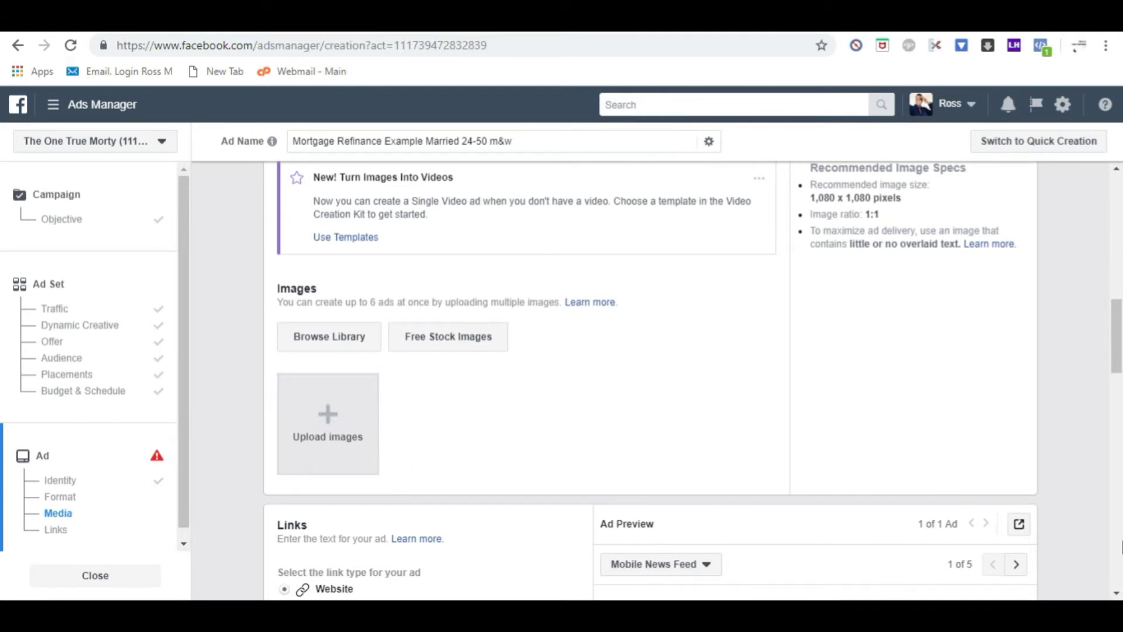
left_click_drag(1116, 594, 1116, 594)
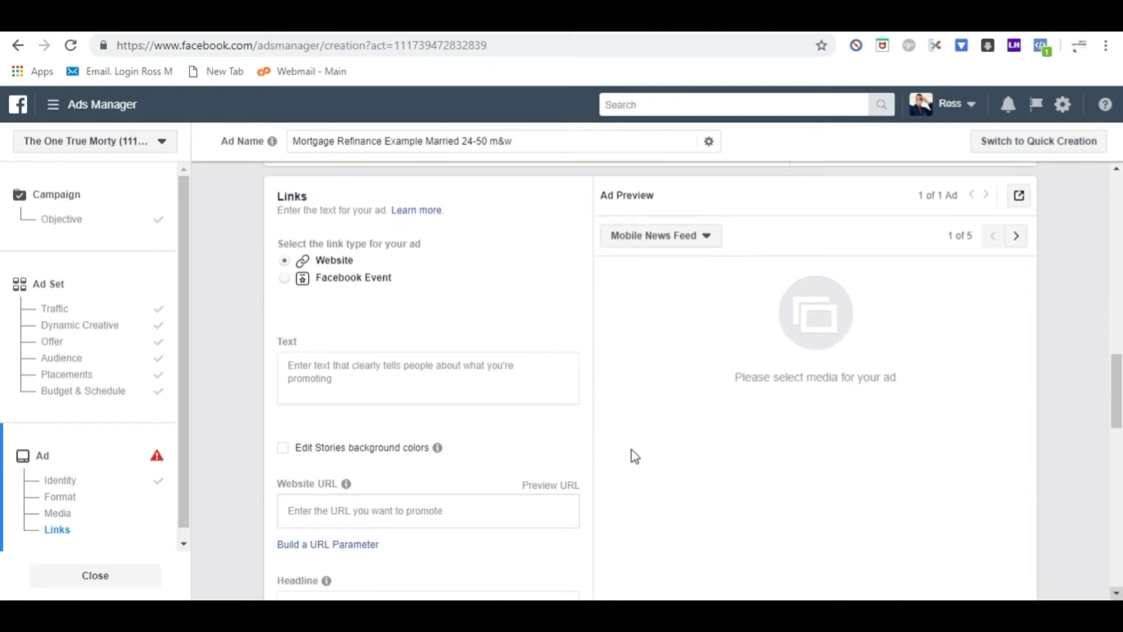
left_click(335, 386)
type("Headline")
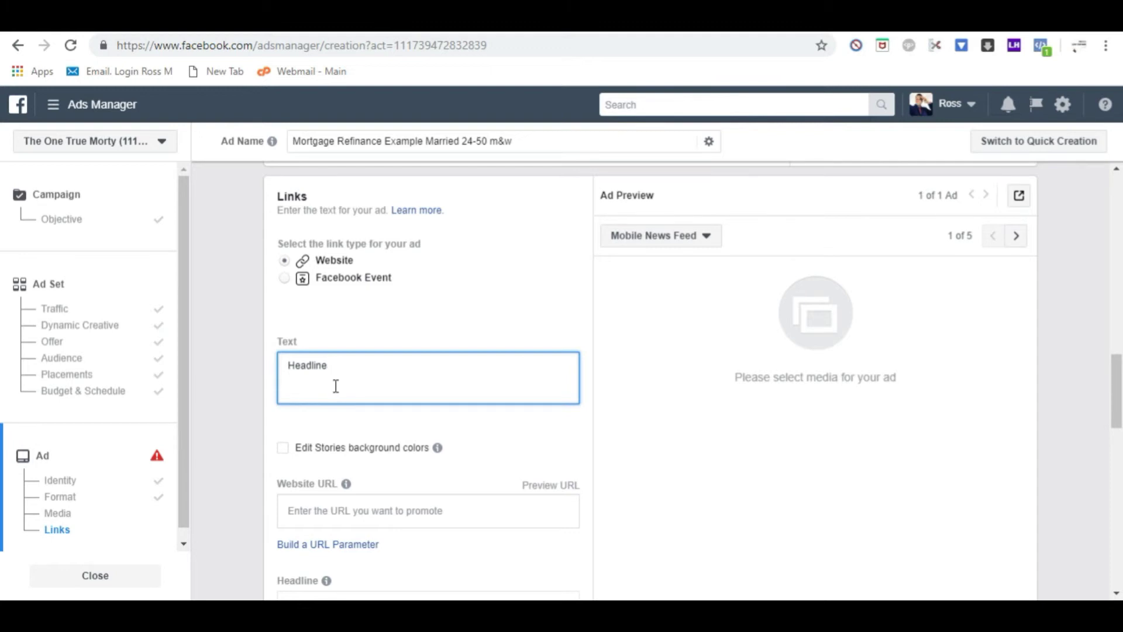
type("- ENtince")
key("BackSpace")
key("BackSpace")
key("BackSpace")
key("BackSpace")
key("BackSpace")
key("BackSpace")
key("BackSpace")
type("ntice and create curio")
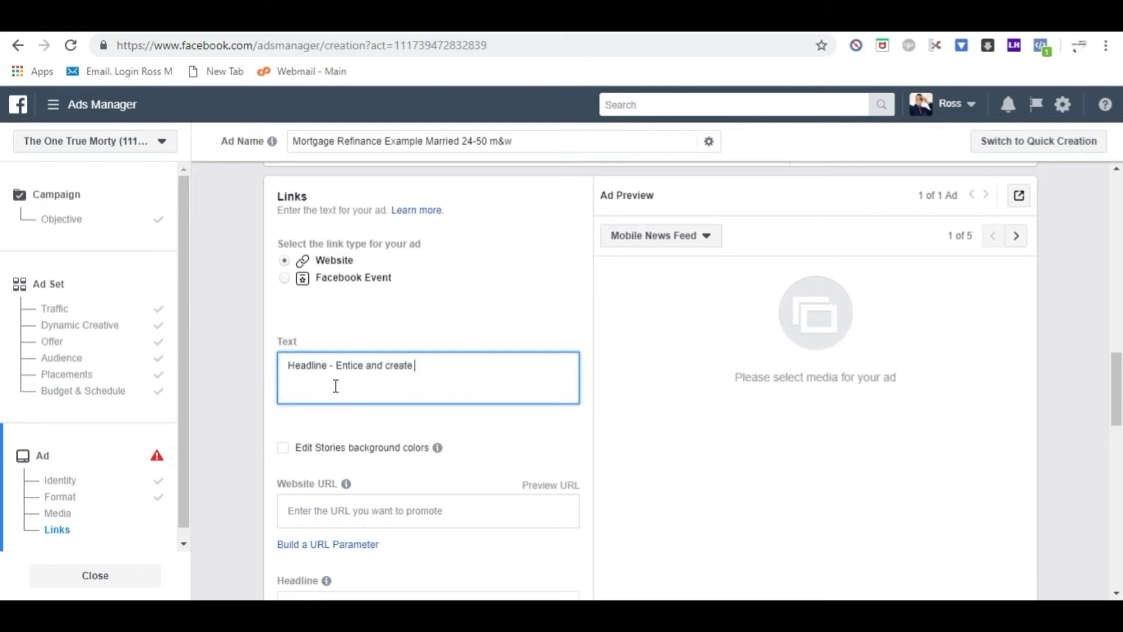
type("sity")
left_click(664, 410)
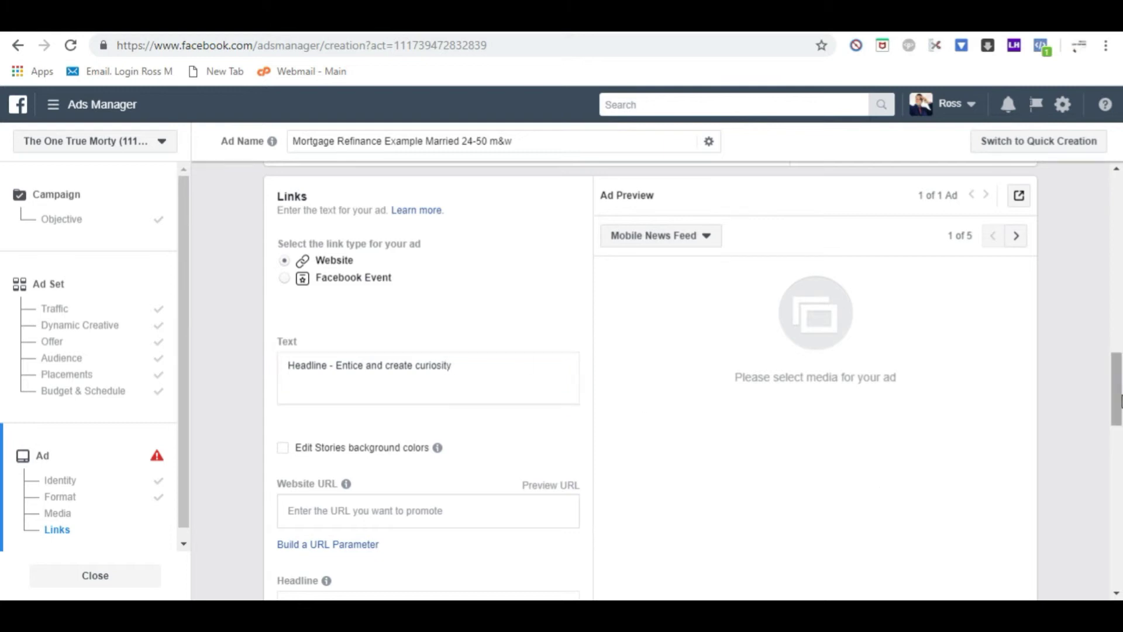
scroll(1117, 401, "down", 2)
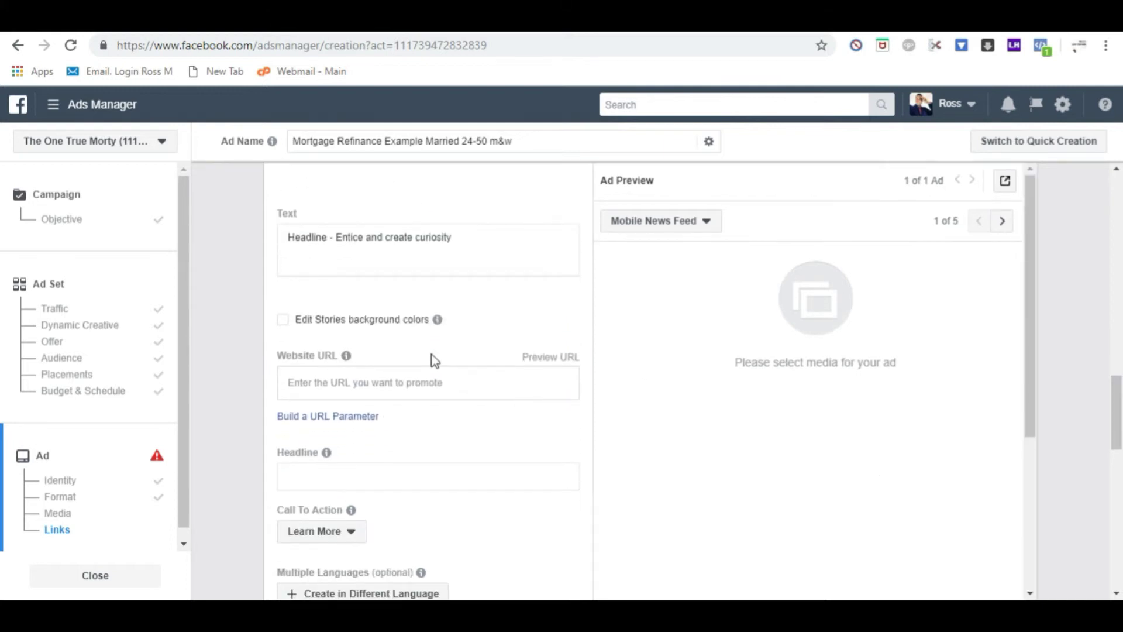
left_click(412, 395)
type("www")
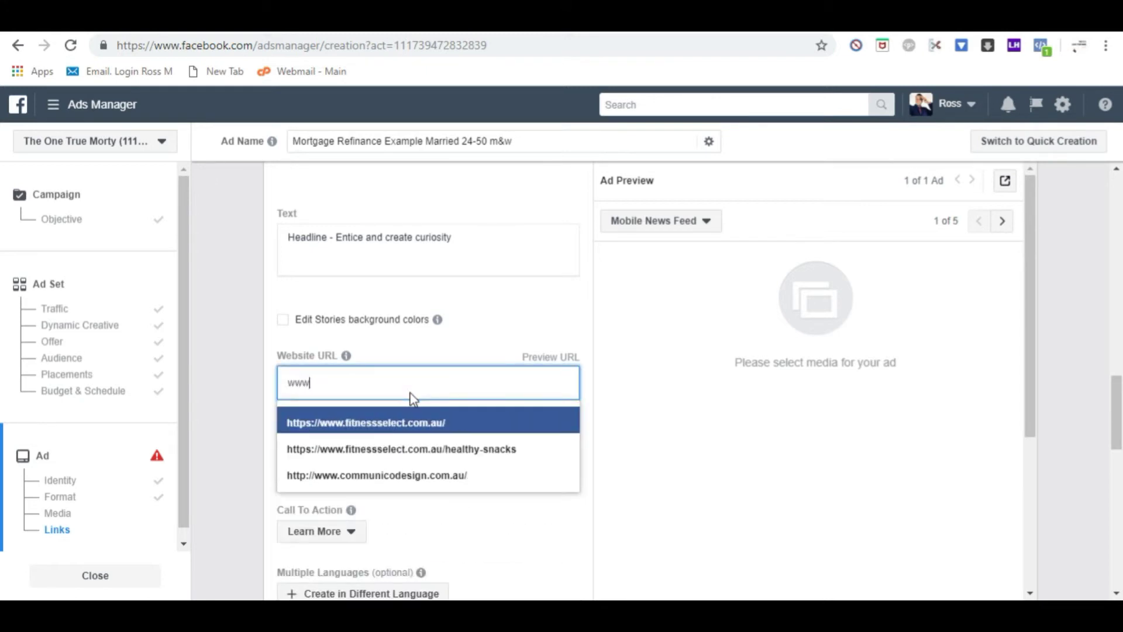
type(".")
left_click(431, 422)
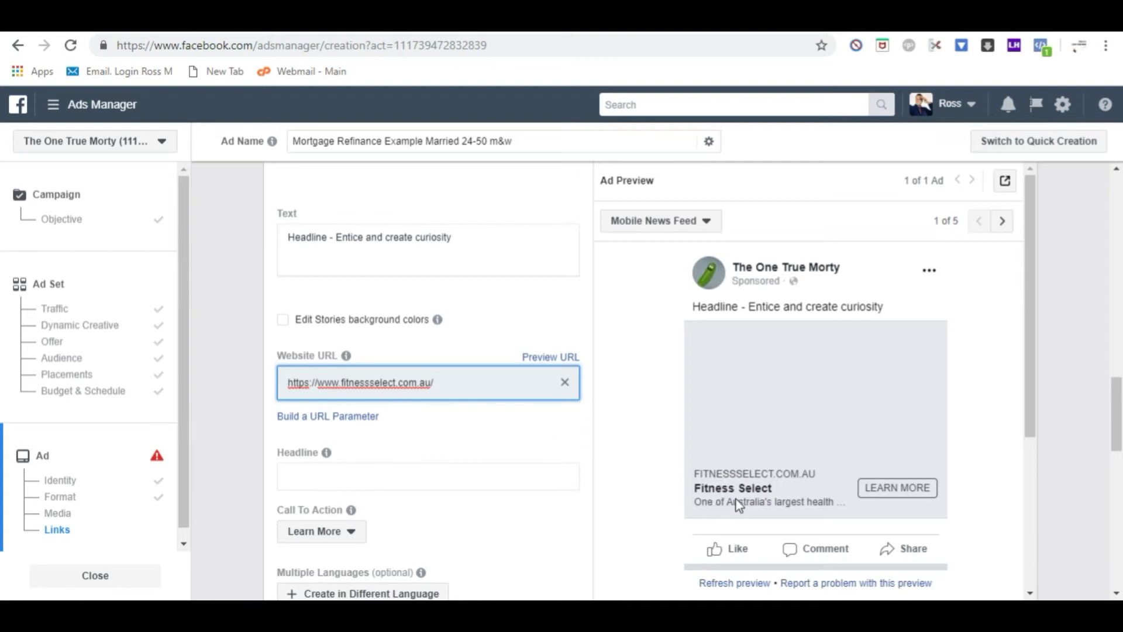
Step: Enter "FREE Guide - Download now" as the ad's headline
left_click(365, 472)
left_click(349, 471)
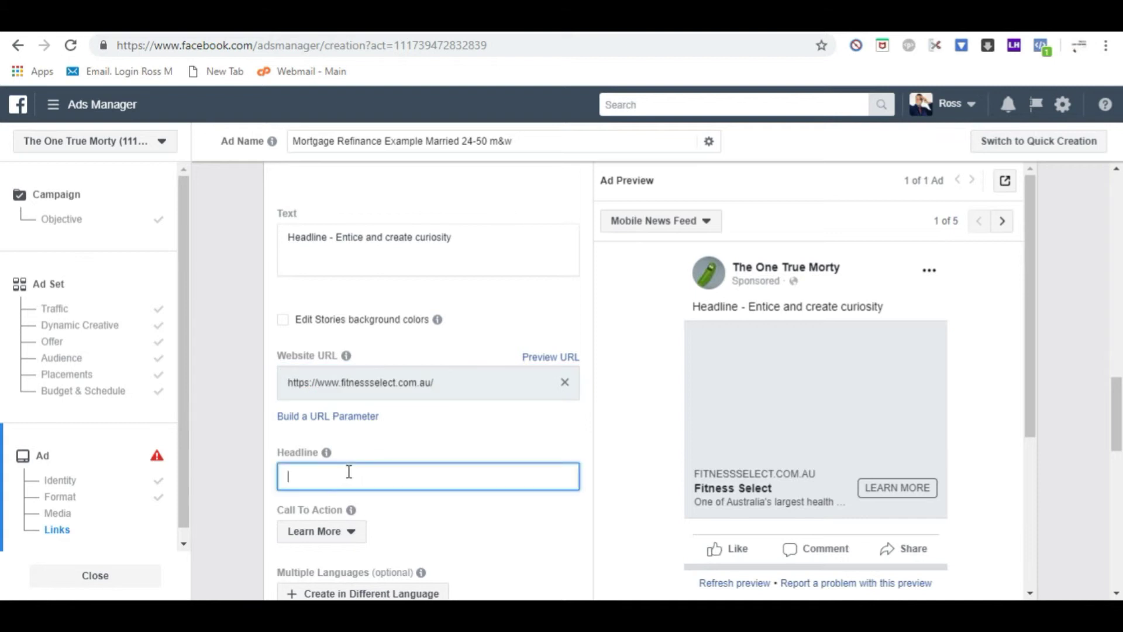
type("FREE Guide")
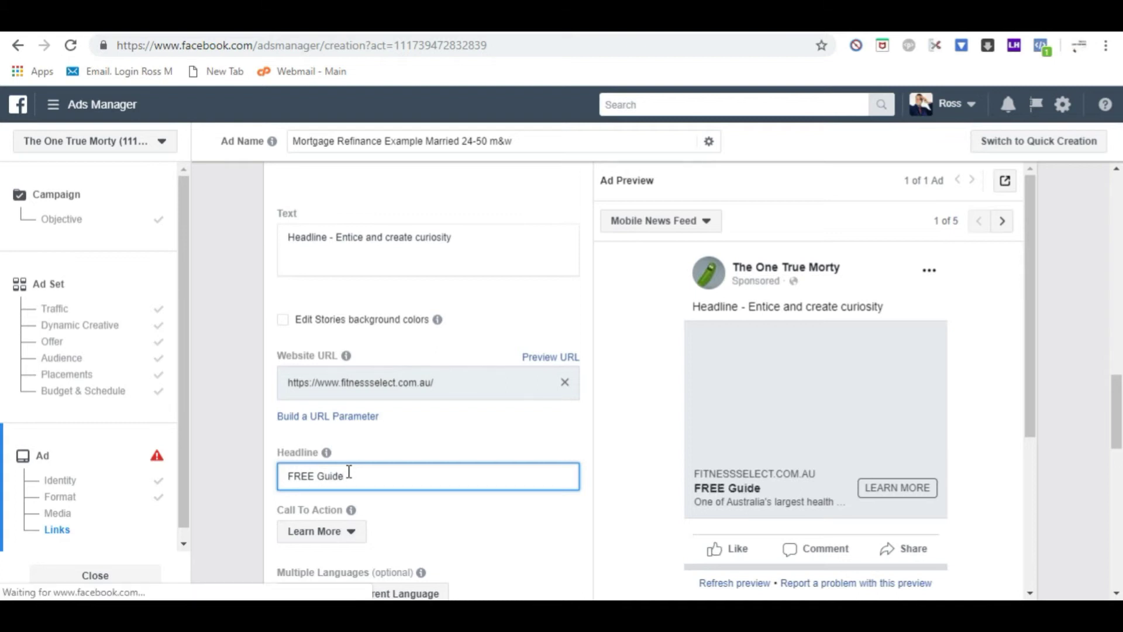
type(" - Down")
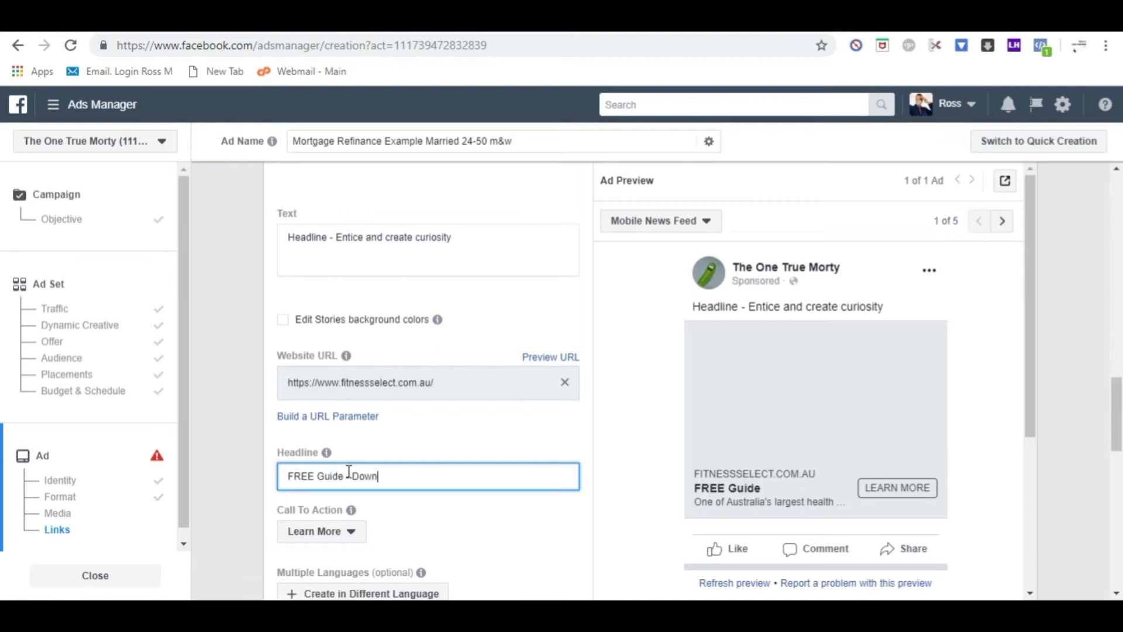
type("load now")
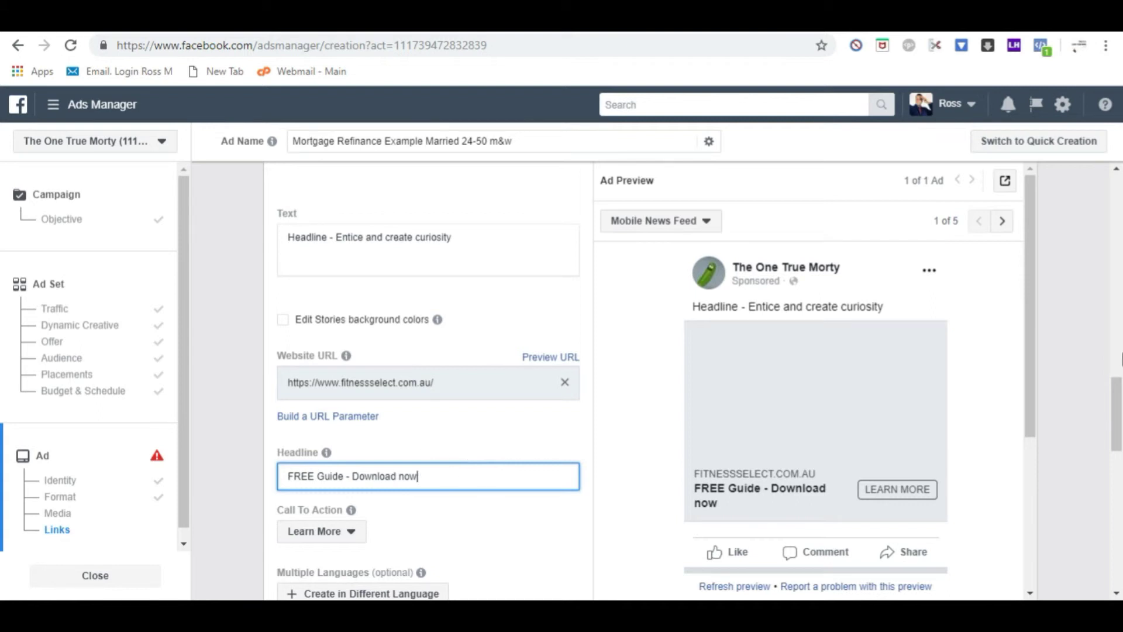
Step: Review the ad's conversion tracking settings and the error notice above the confirmation options
left_click_drag(1119, 398, 1118, 489)
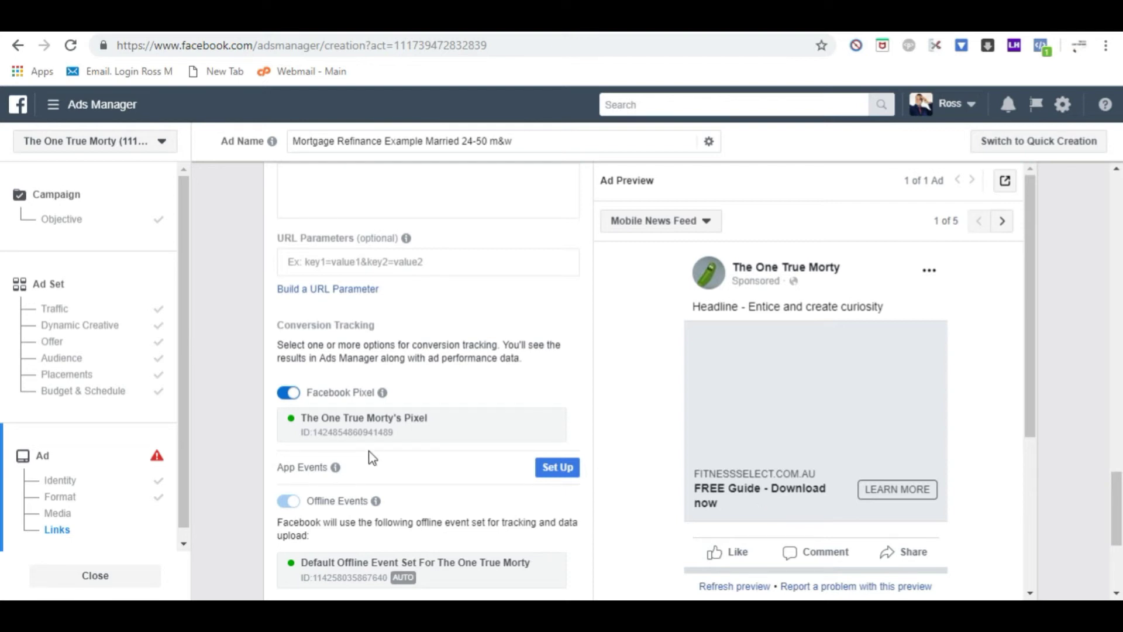
mouse_move(393, 395)
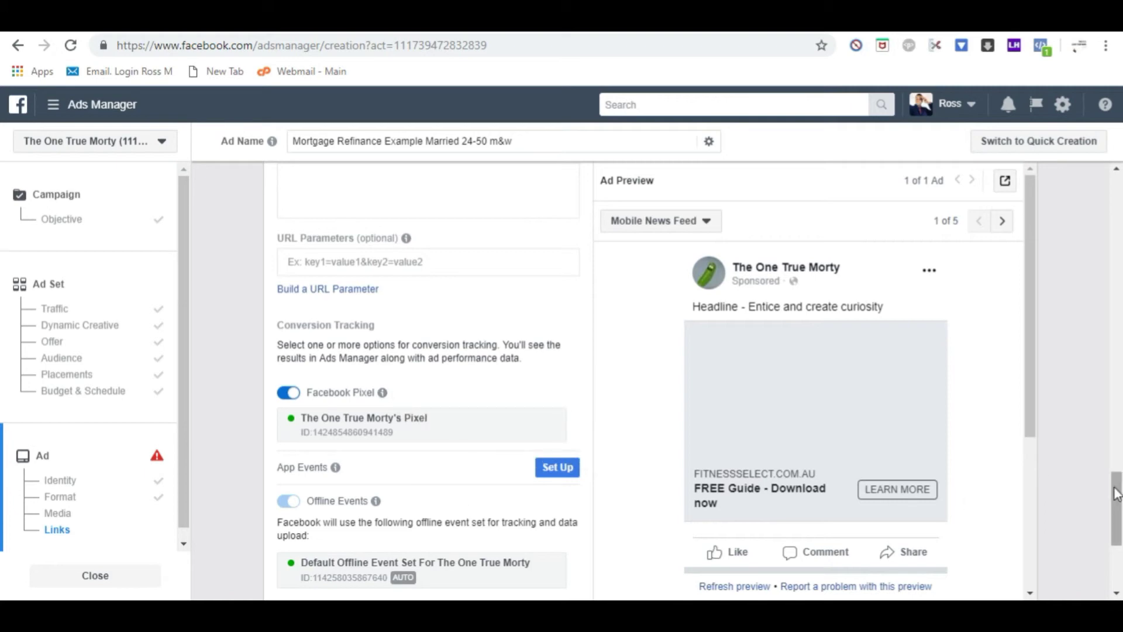
left_click_drag(1116, 502, 1116, 521)
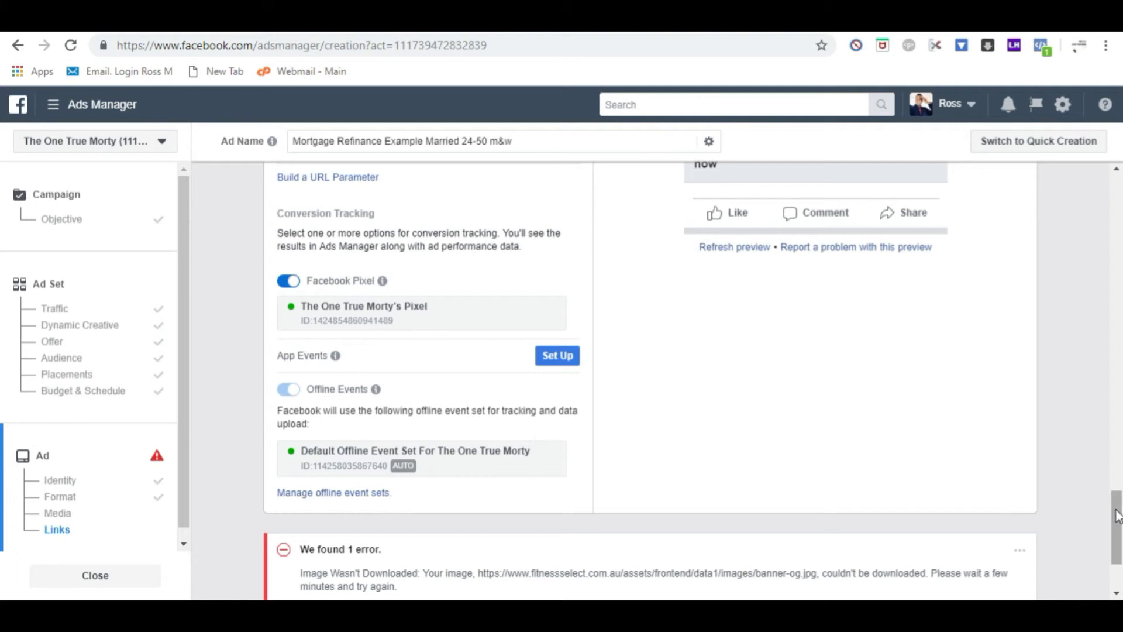
scroll(1112, 510, "down", 1)
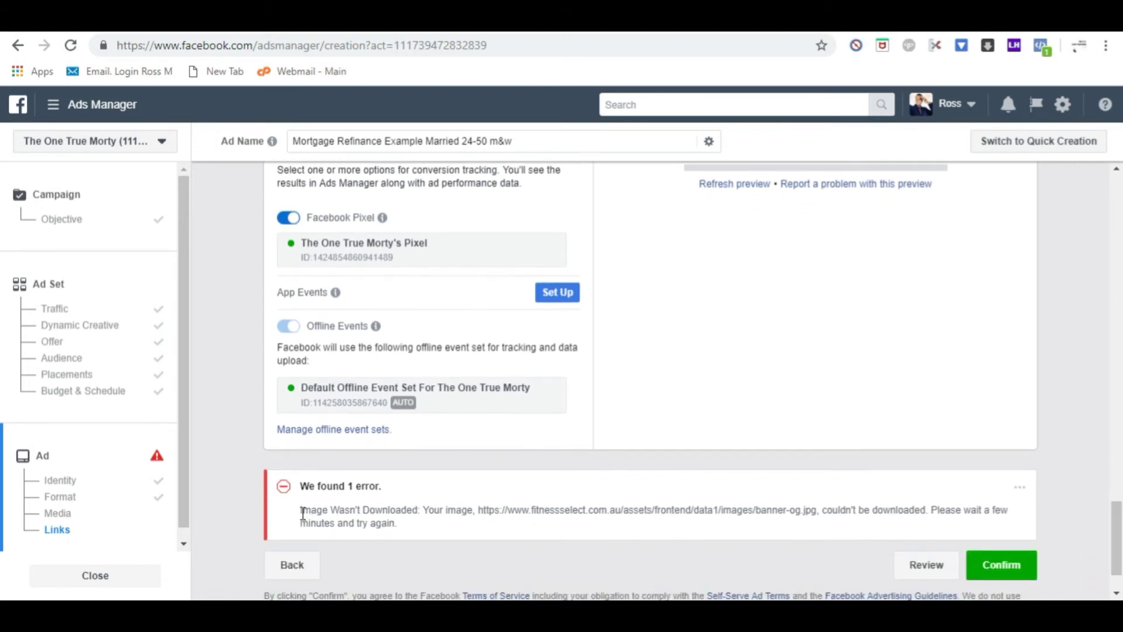
left_click_drag(300, 510, 414, 512)
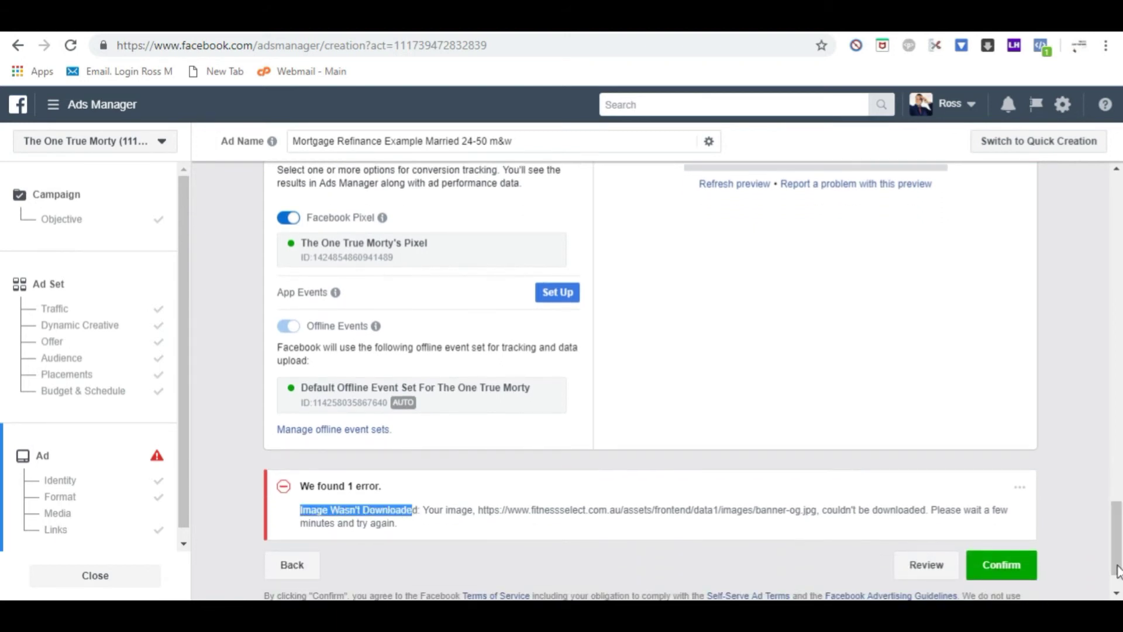
Step: End the ad text's first line with a period and add the separate paragraph "This is where you write your story."
left_click_drag(1116, 518, 1115, 473)
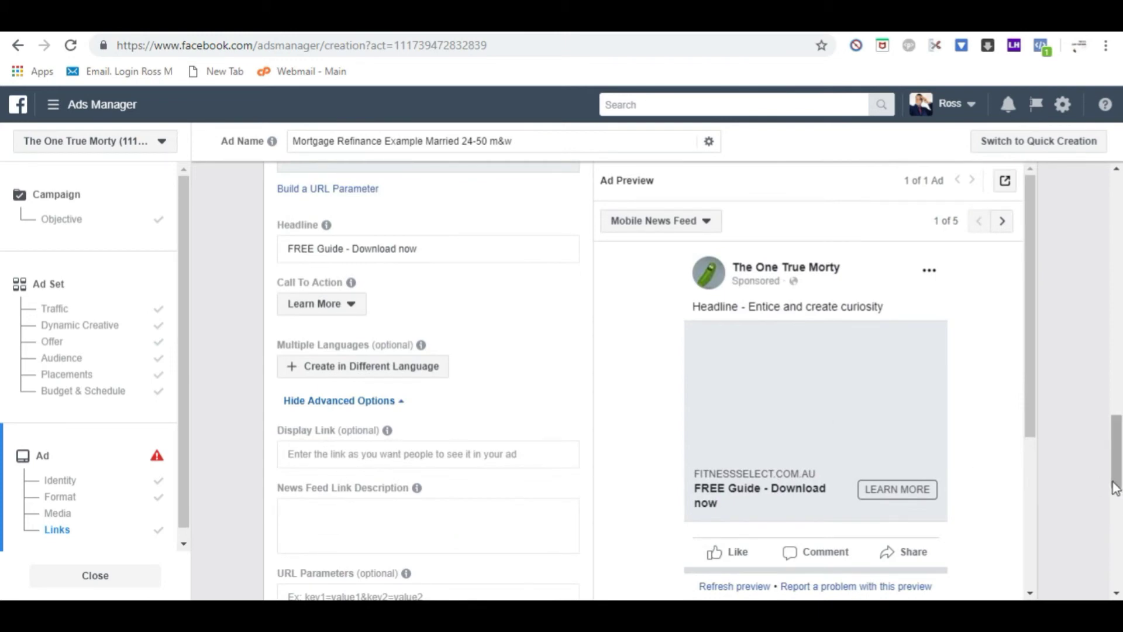
left_click_drag(1114, 487, 1115, 477)
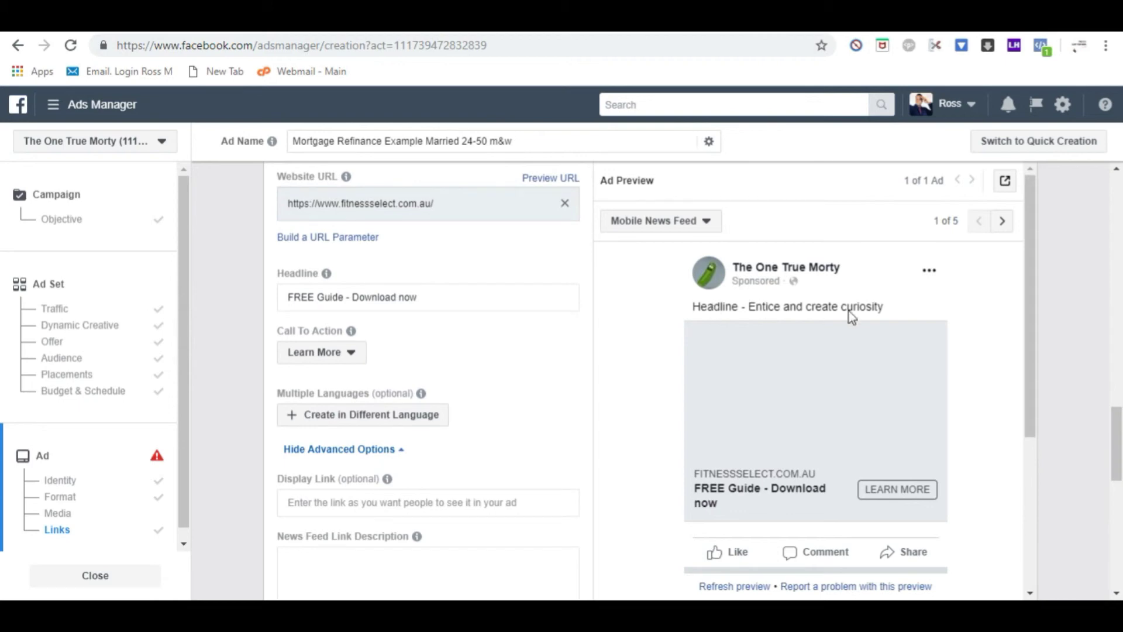
left_click_drag(1116, 455, 1116, 420)
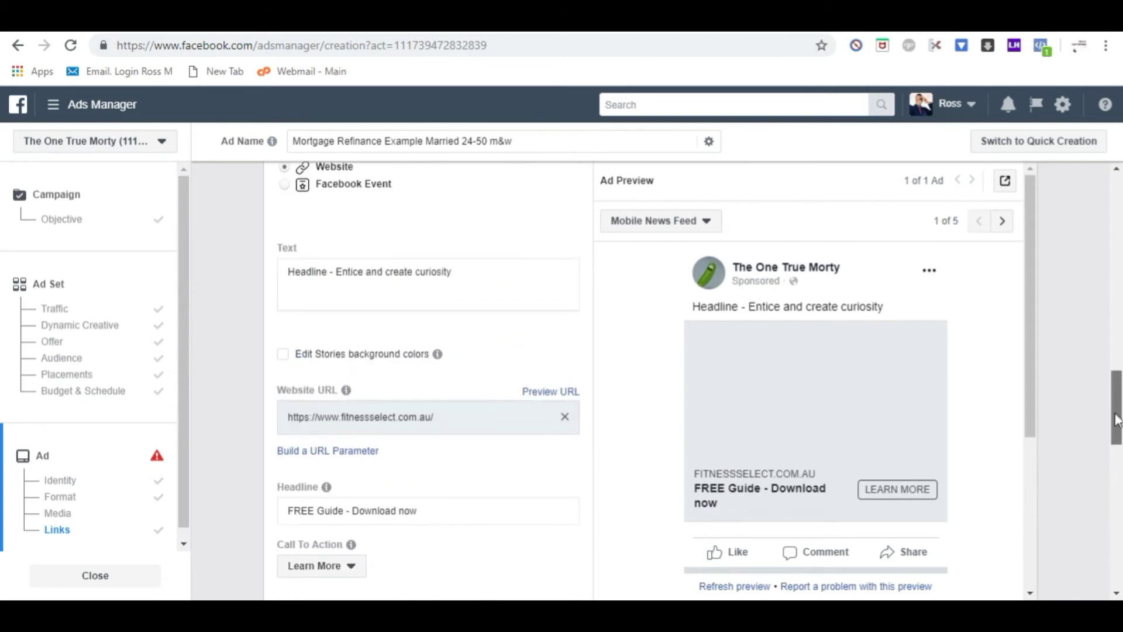
left_click(464, 273)
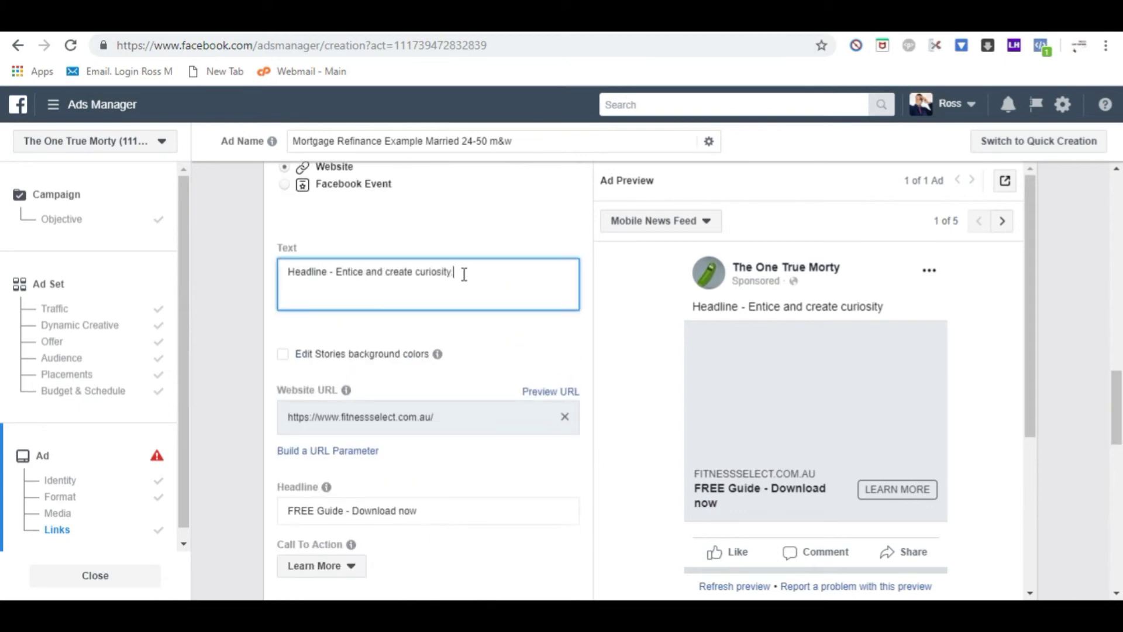
type(".")
key("Return")
key("Return")
type("Thi")
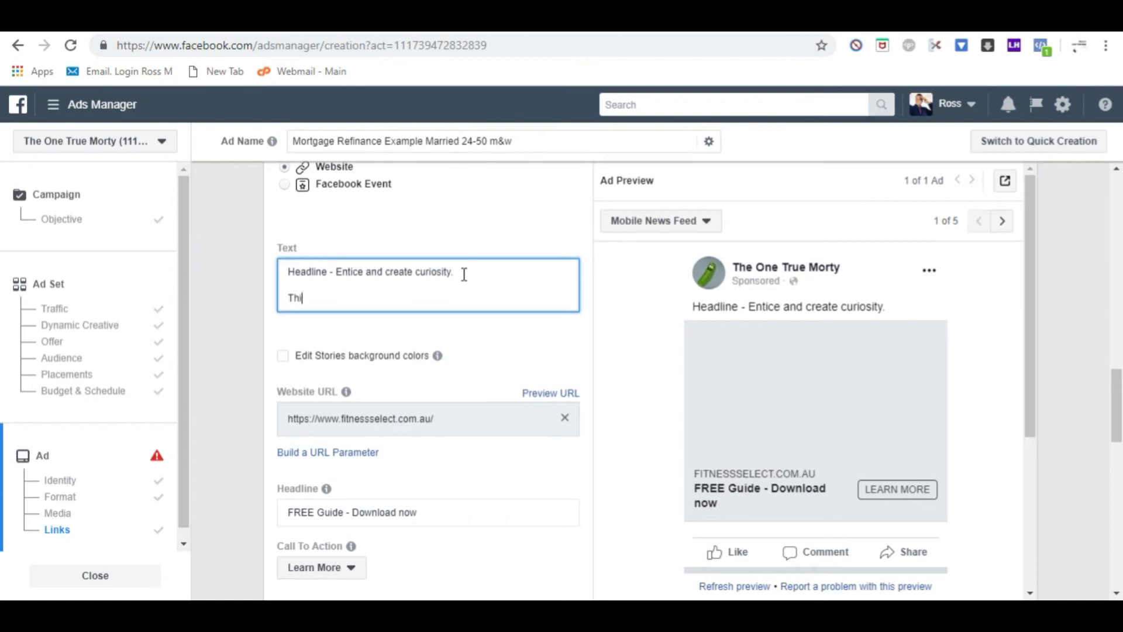
type("s is where you write your story")
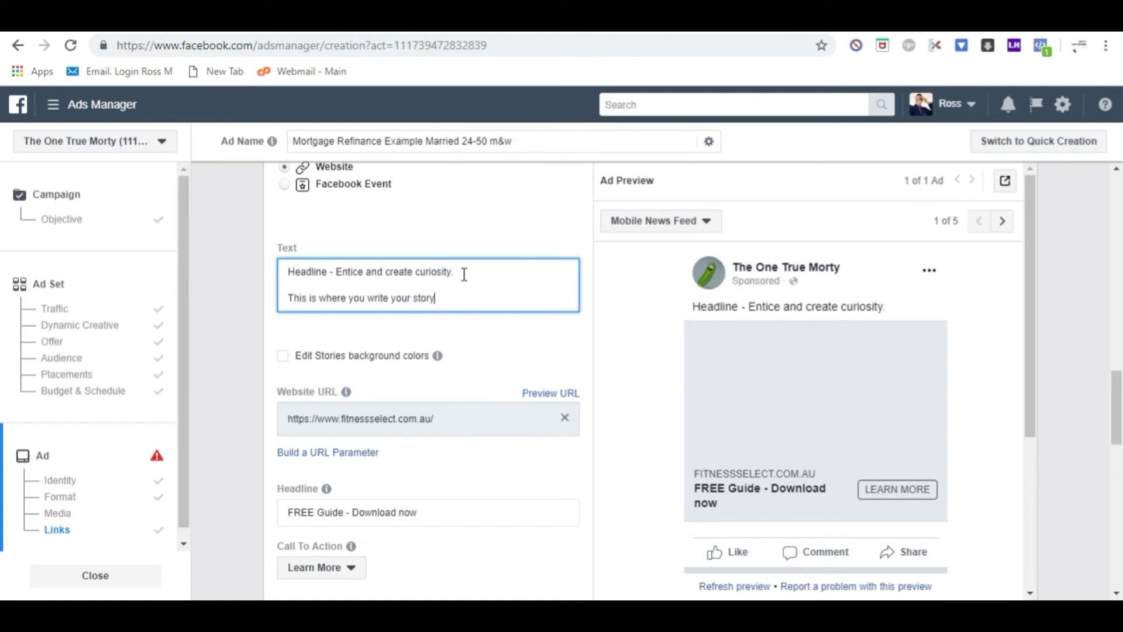
type(".")
key("Return")
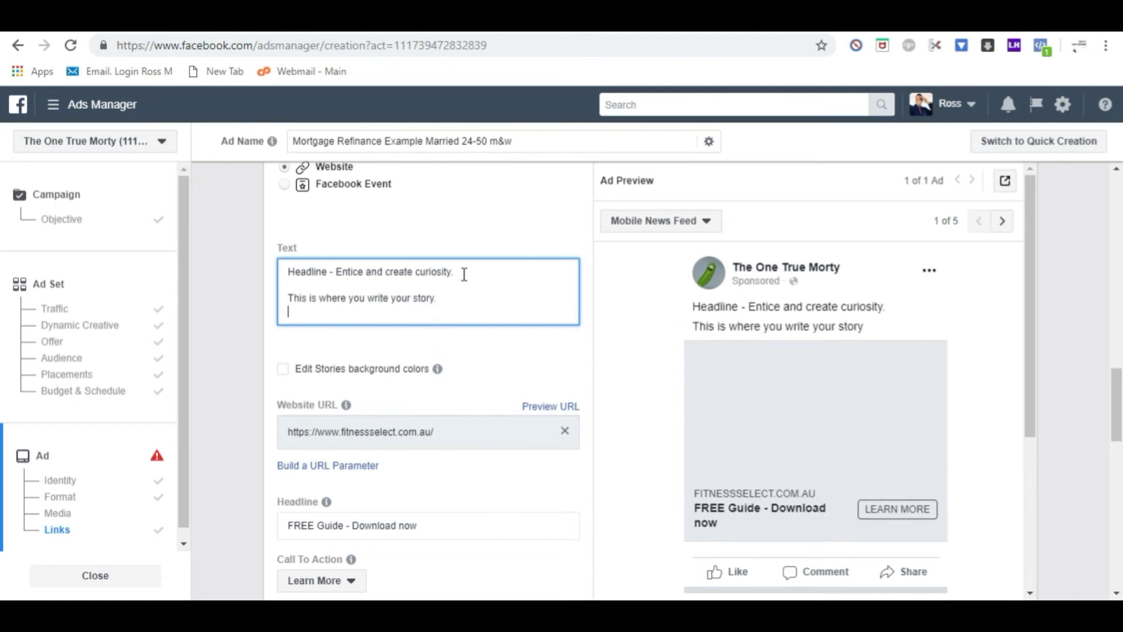
Step: Add the paragraph "Give it conviction." to the ad text, followed by the single-letter lines Q, E and R
type("Give it")
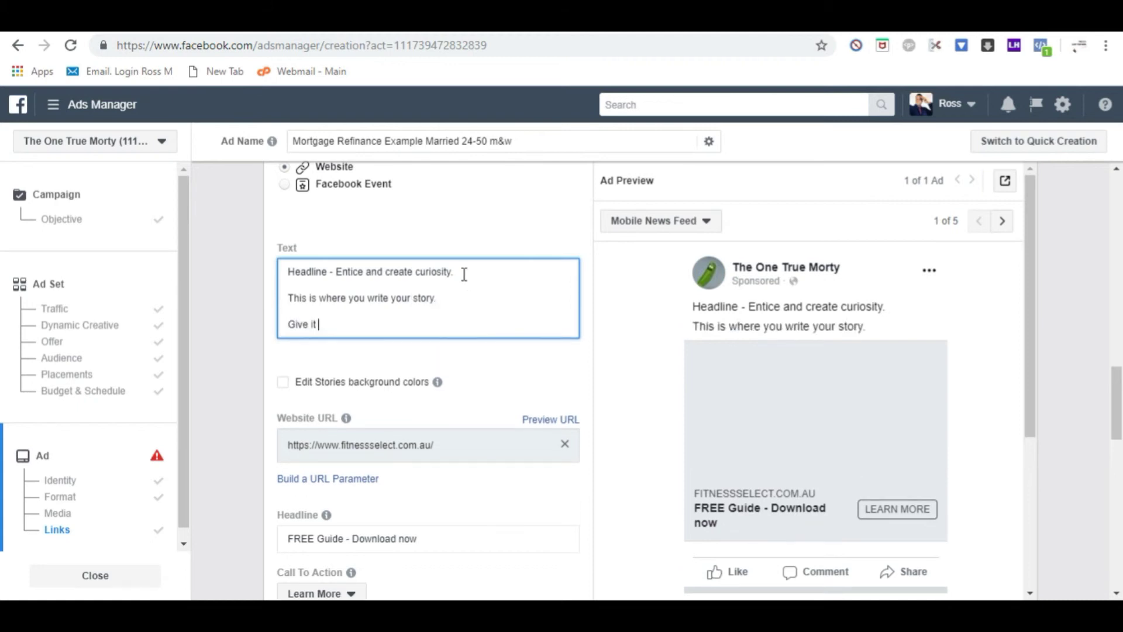
type(" convic")
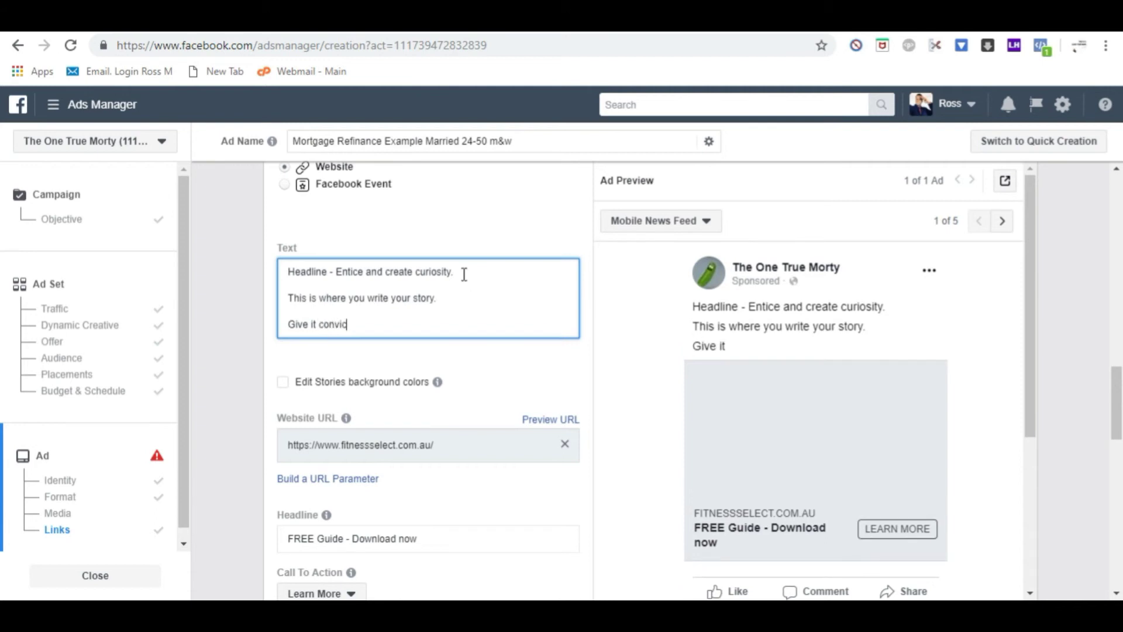
type("tion.")
key("Return")
type("Q")
key("Return")
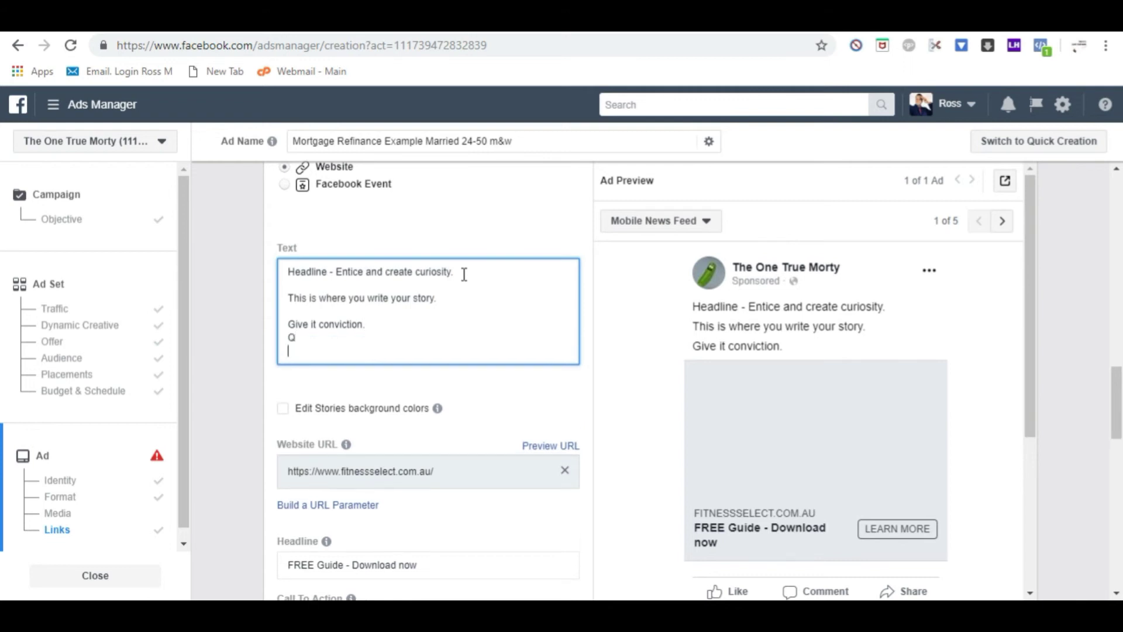
type("E")
key("Return")
type("R")
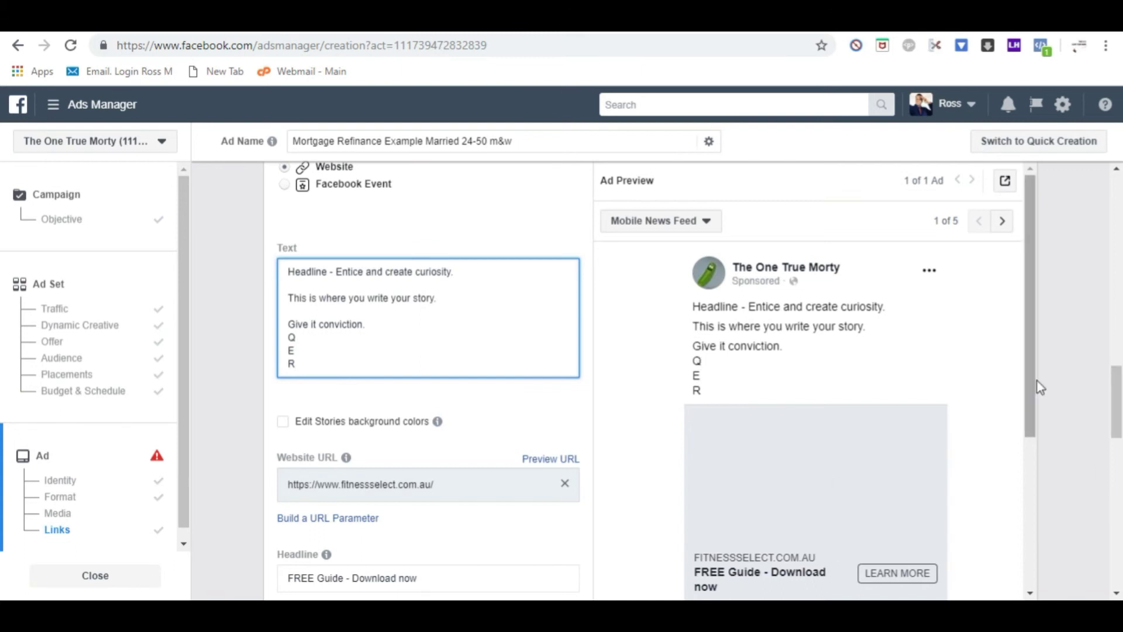
Step: Replace the ad's headline with "How We Went From Broke To 2 Homes In 3 Years" and check it in the ad preview
left_click_drag(1117, 406, 1117, 540)
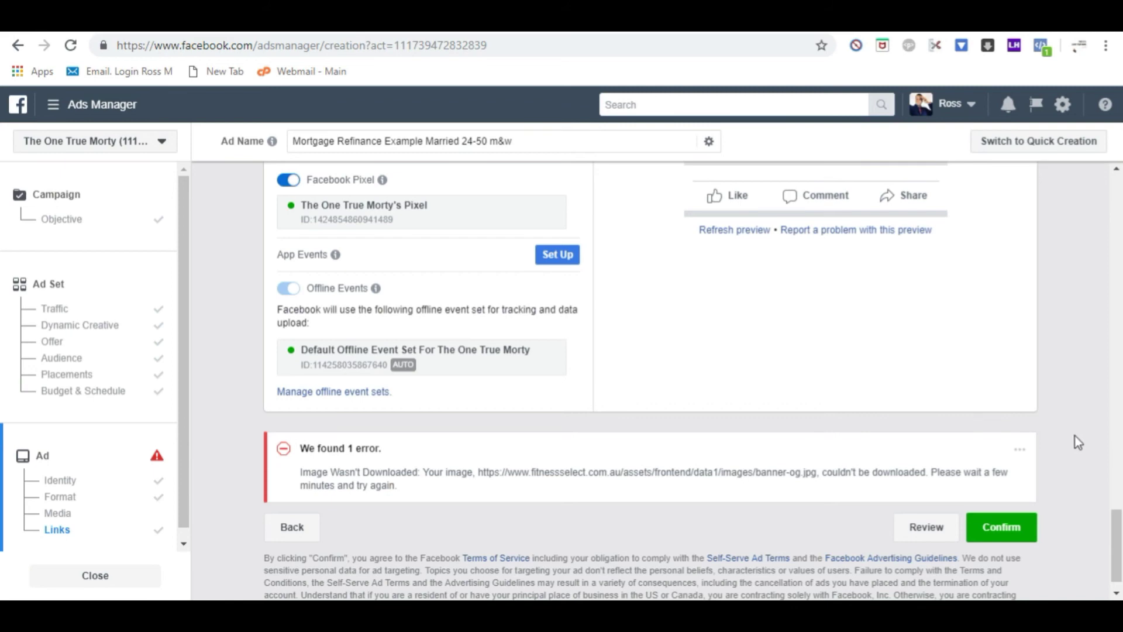
left_click_drag(1114, 560, 1112, 496)
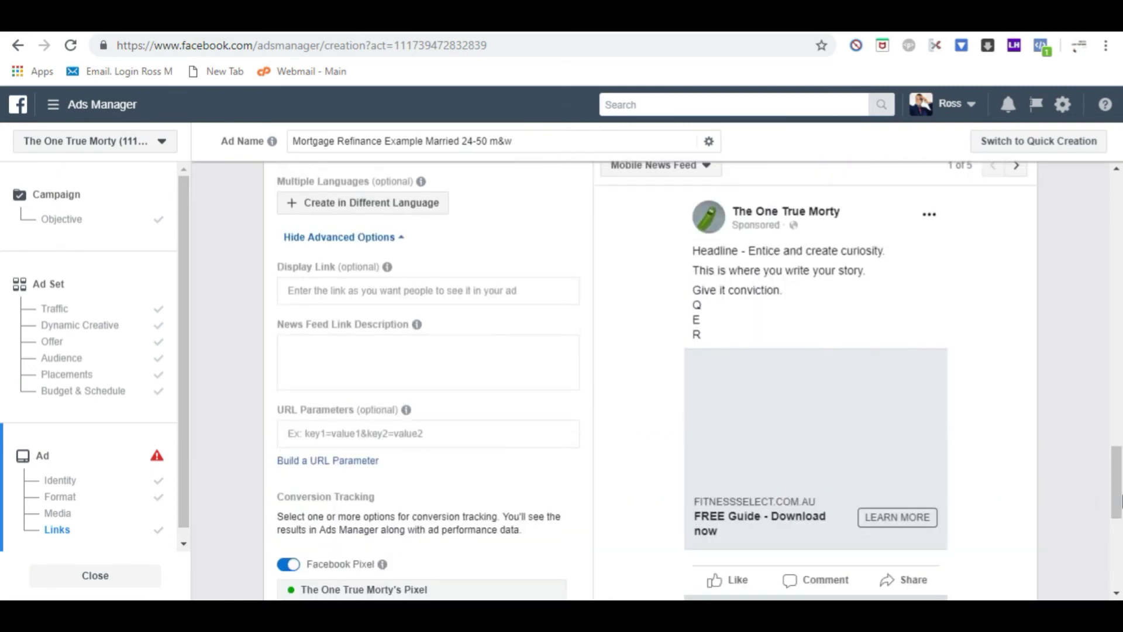
left_click_drag(1121, 494, 1121, 457)
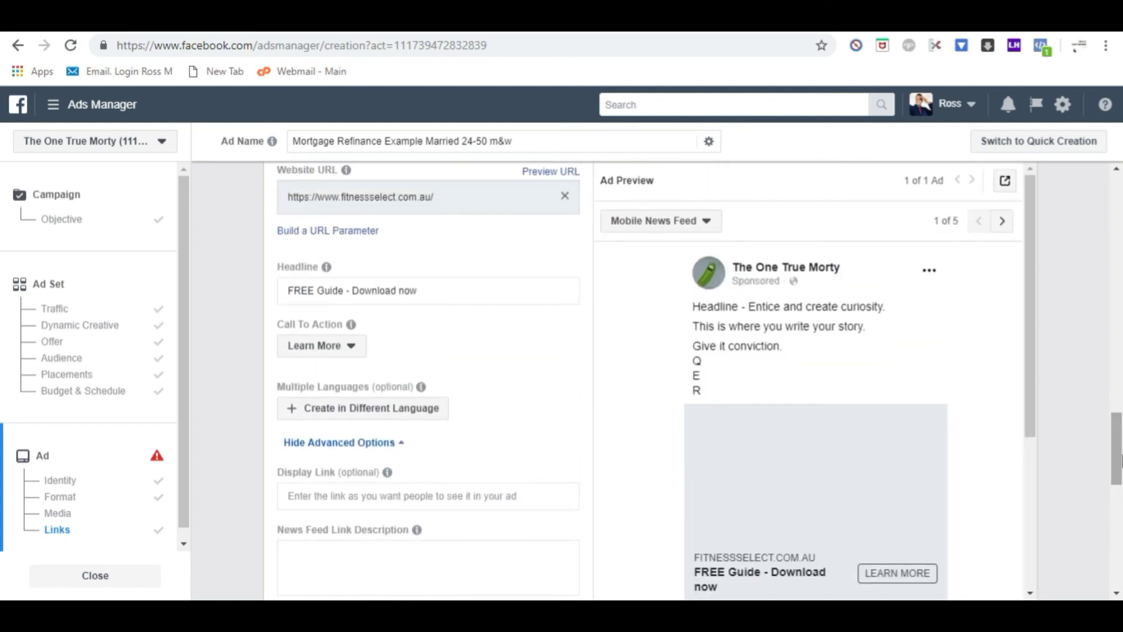
left_click_drag(440, 287, 202, 266)
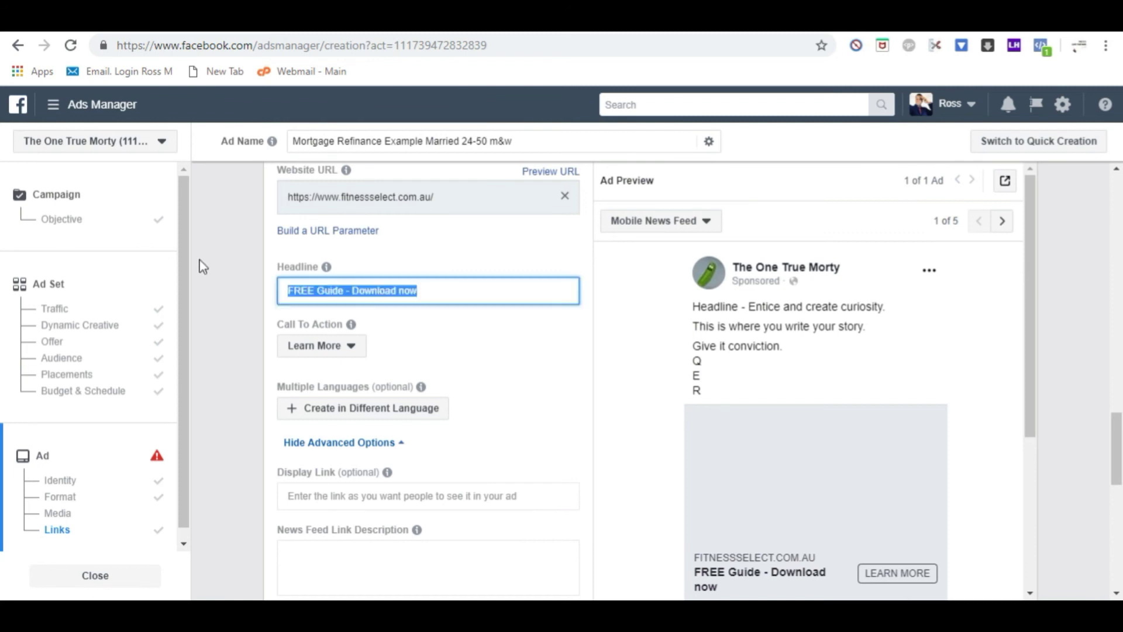
type("F")
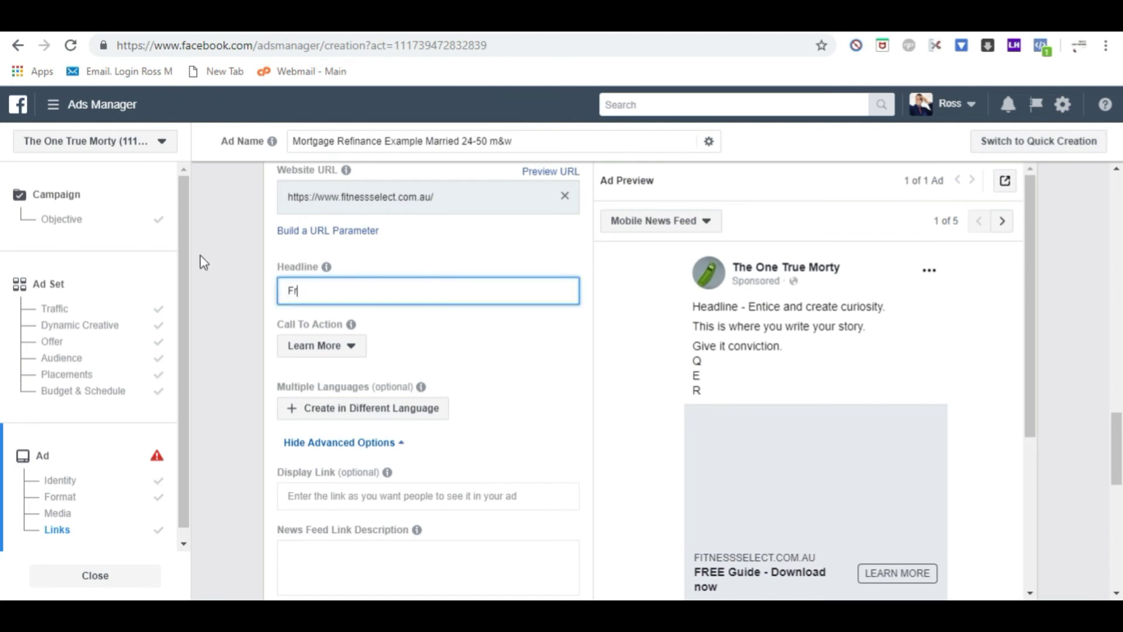
key("BackSpace")
type("How ")
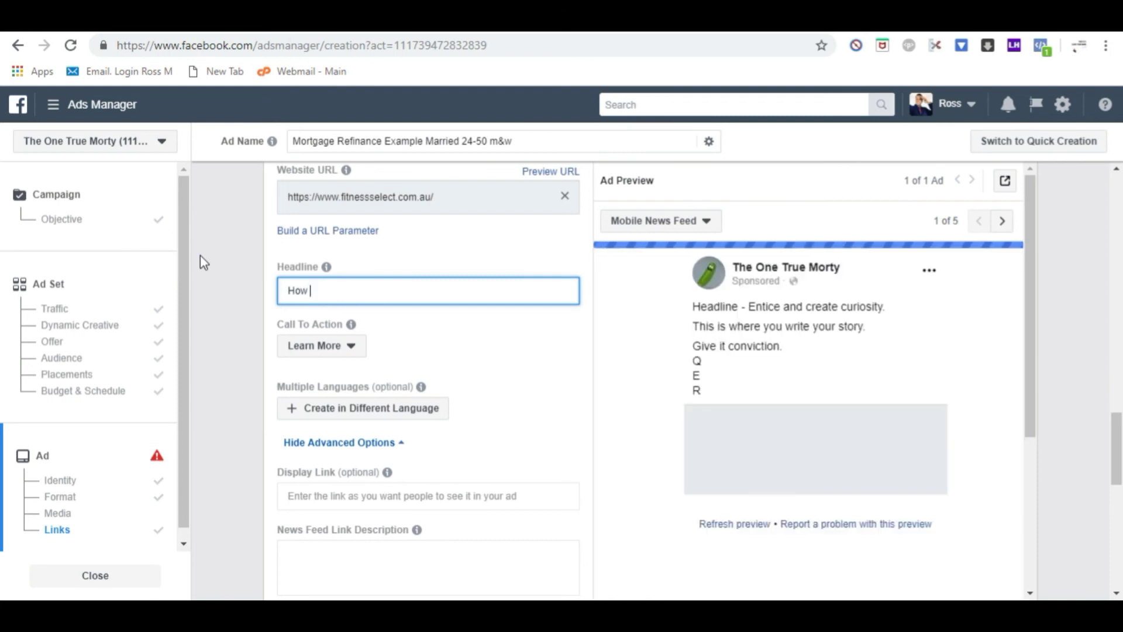
type("We Wen")
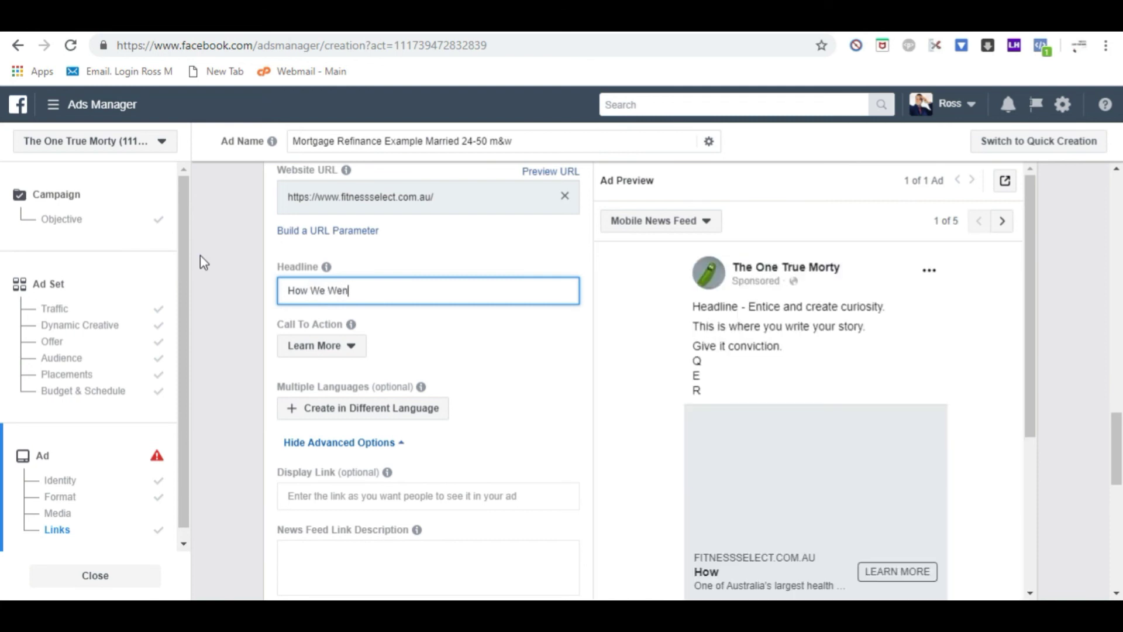
type("t From Broke To ")
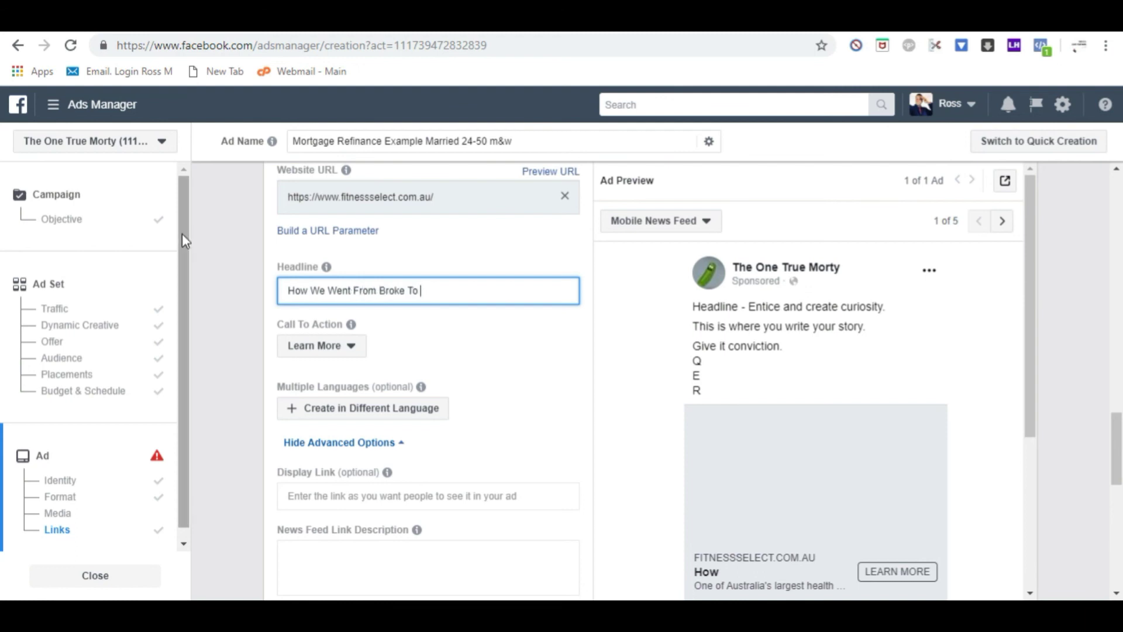
type("Aff")
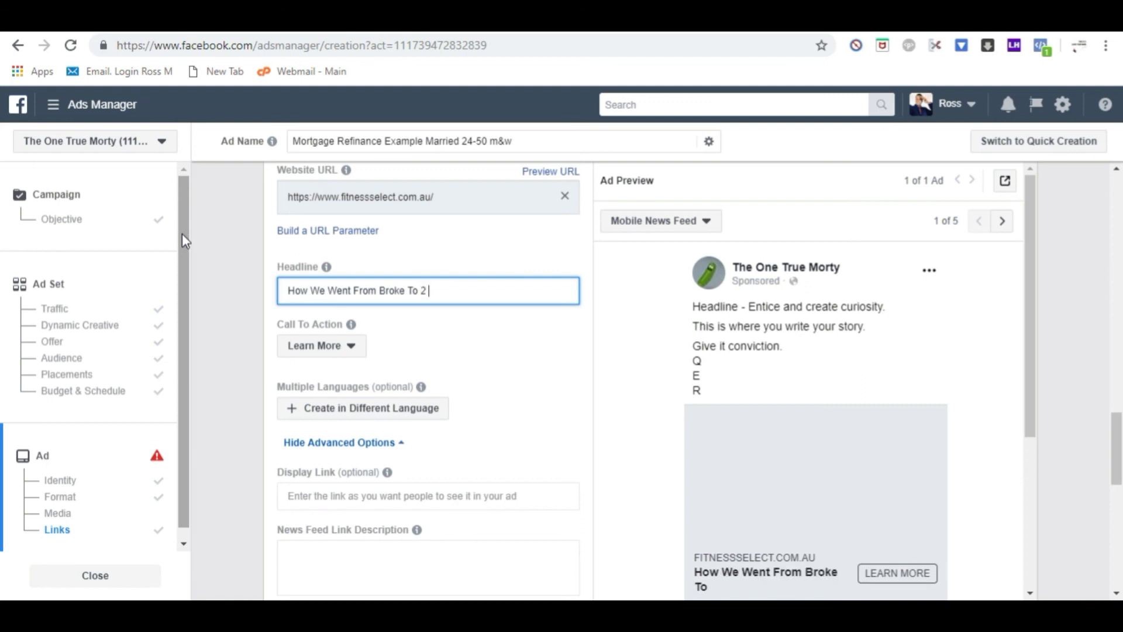
type("Homes")
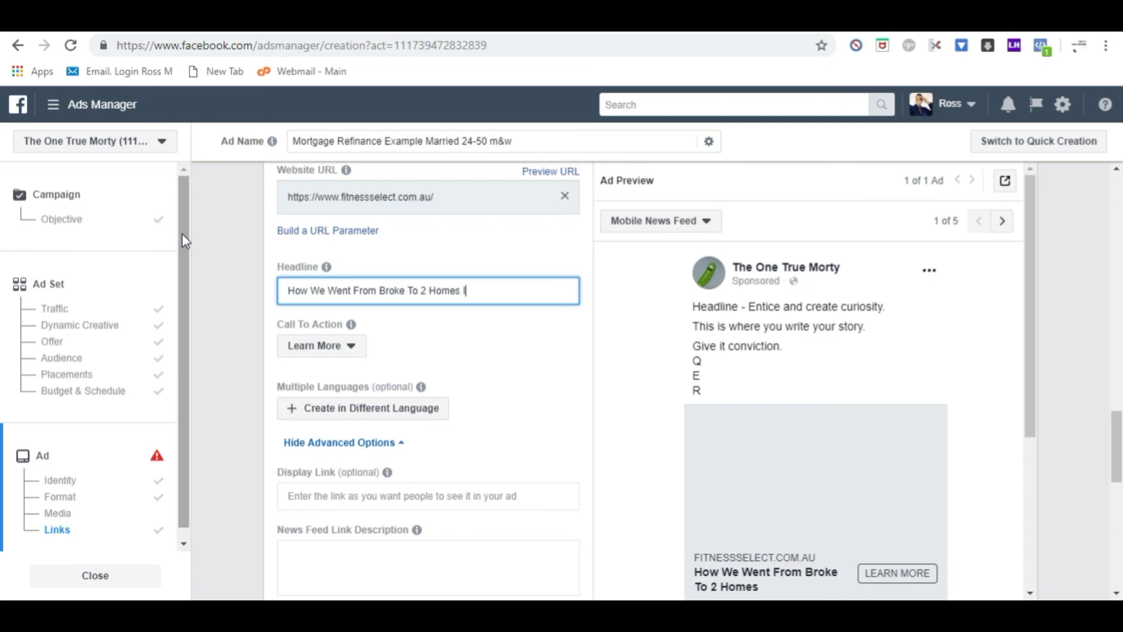
type(" In 3 Years")
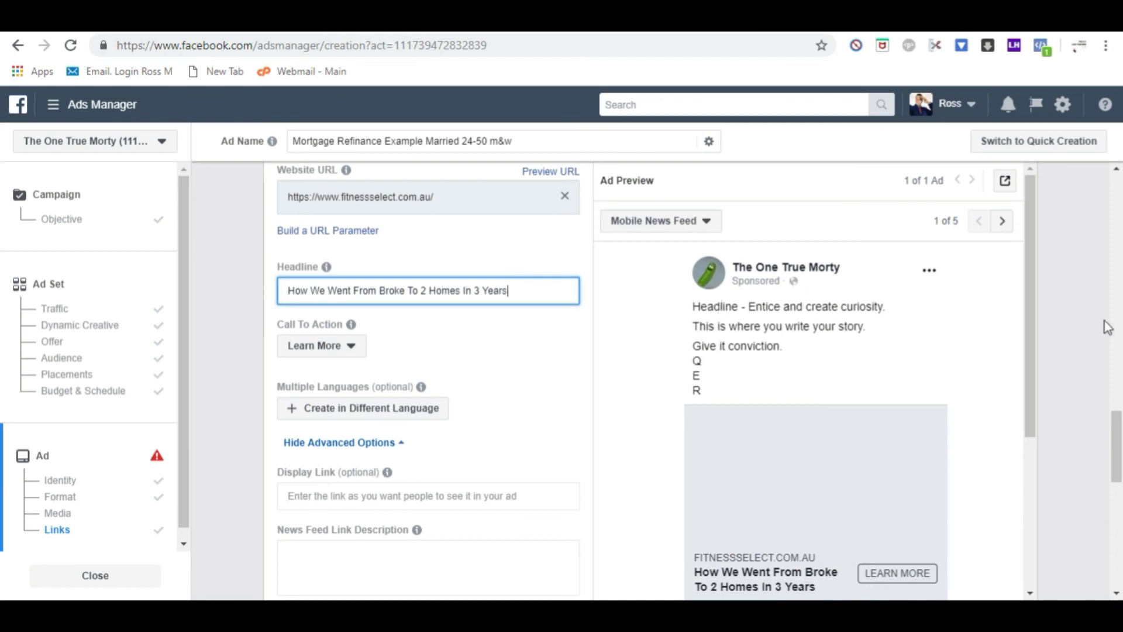
scroll(1053, 391, "down", 2)
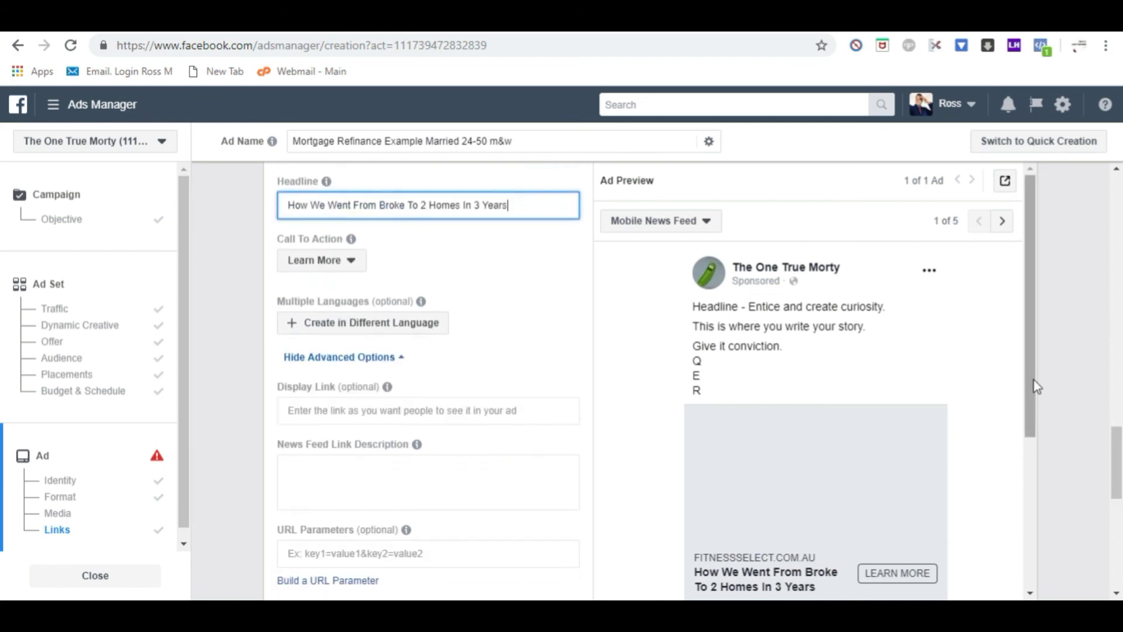
scroll(1036, 386, "down", 2)
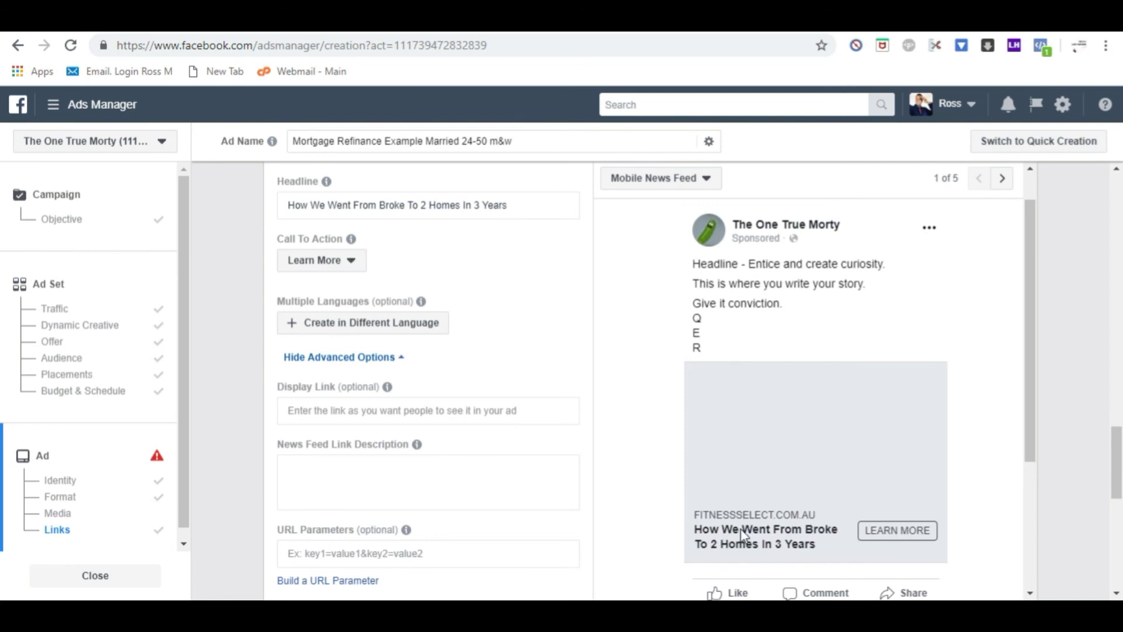